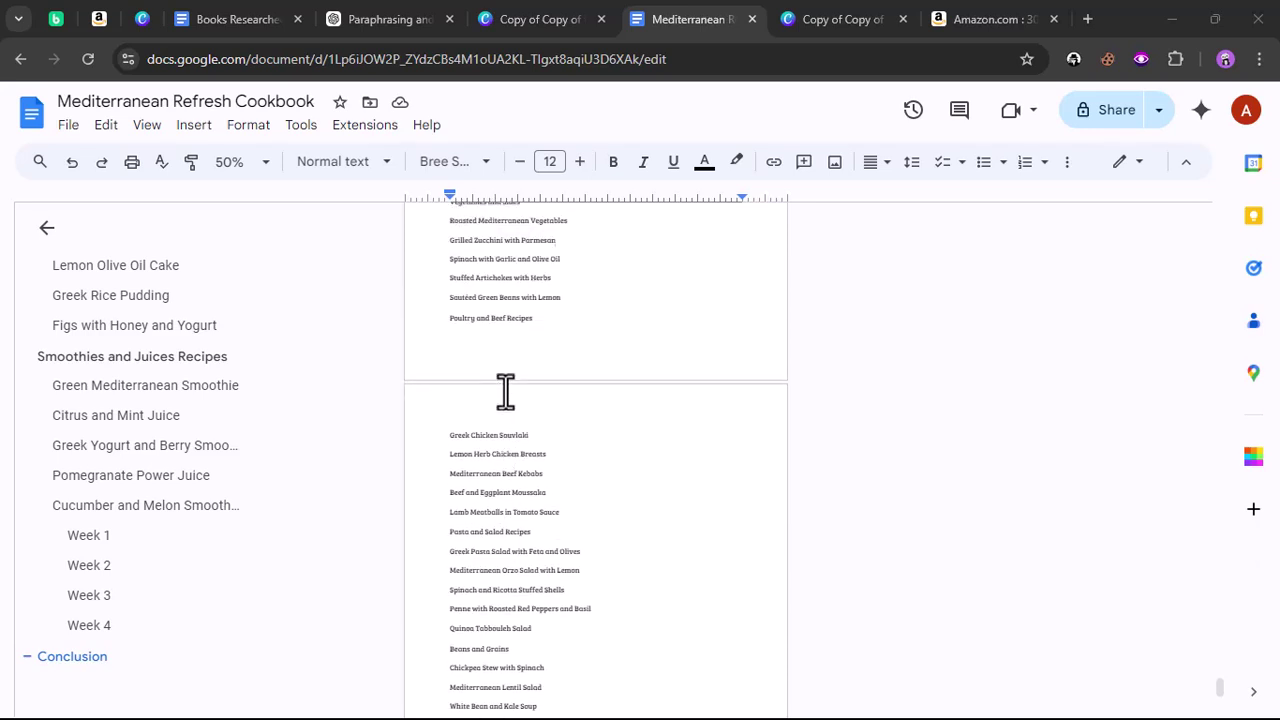
scroll(505, 390, "up", 3)
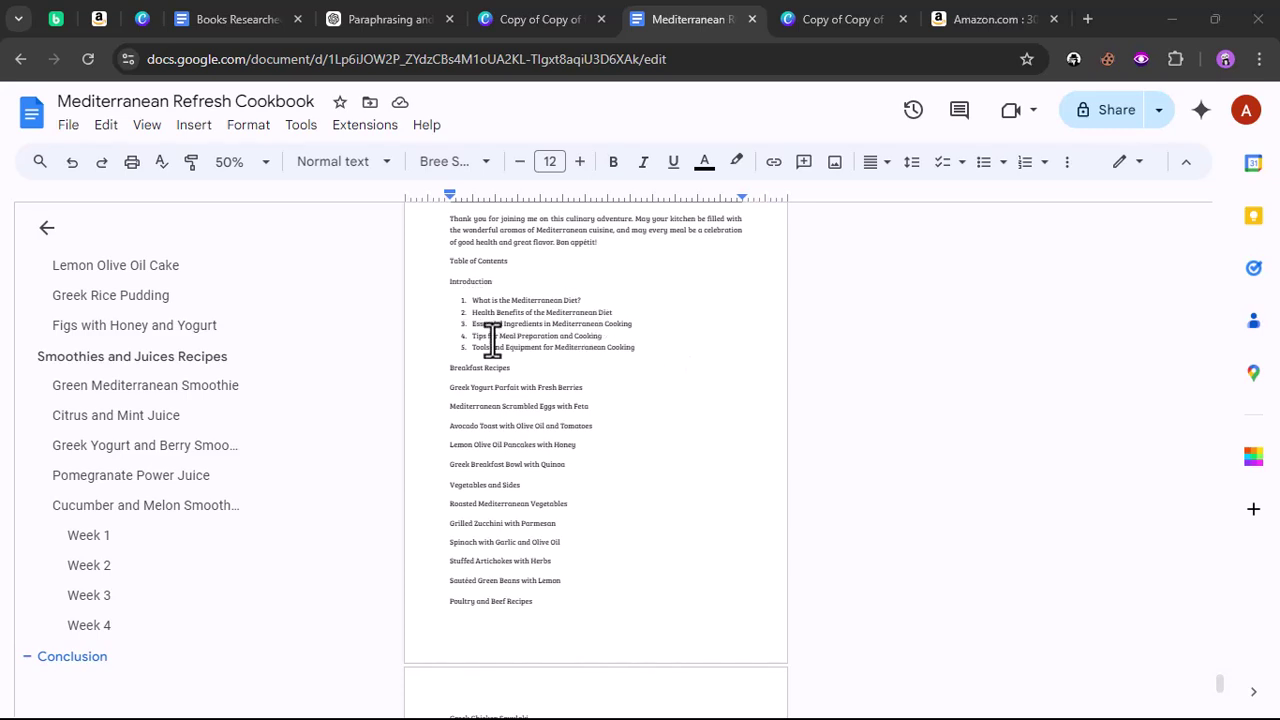
left_click_drag(471, 300, 636, 350)
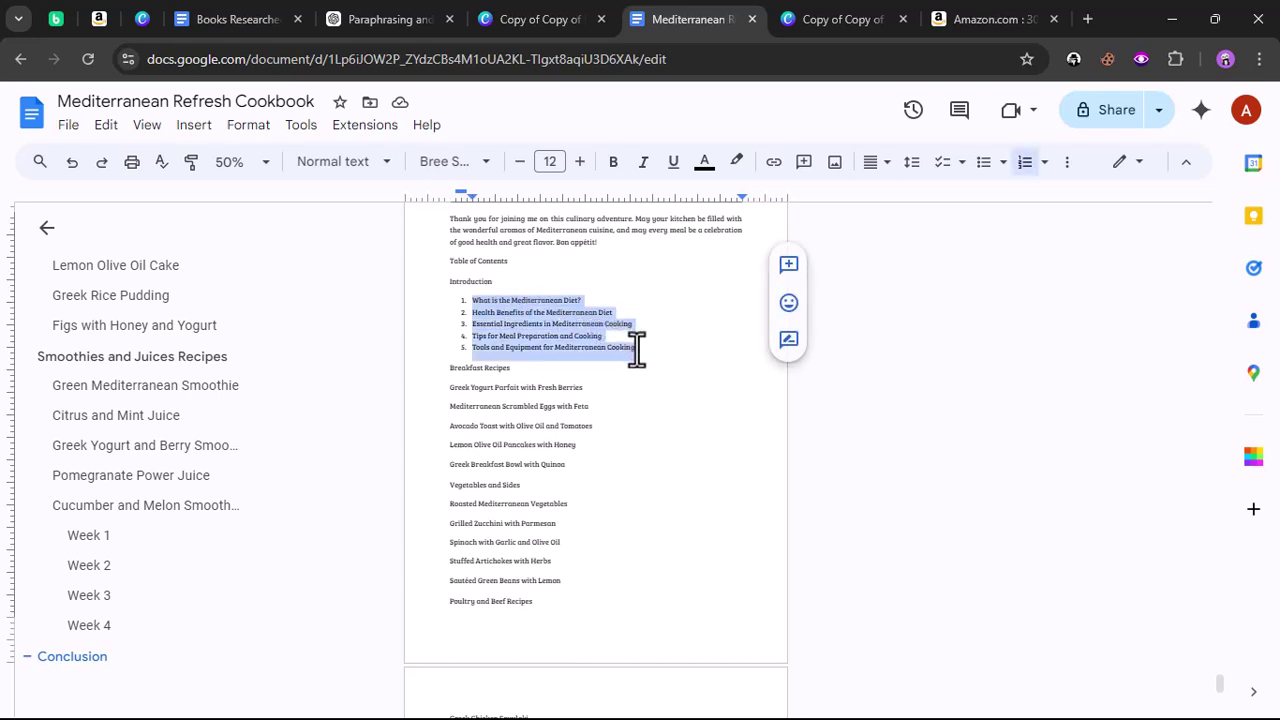
left_click(1026, 164)
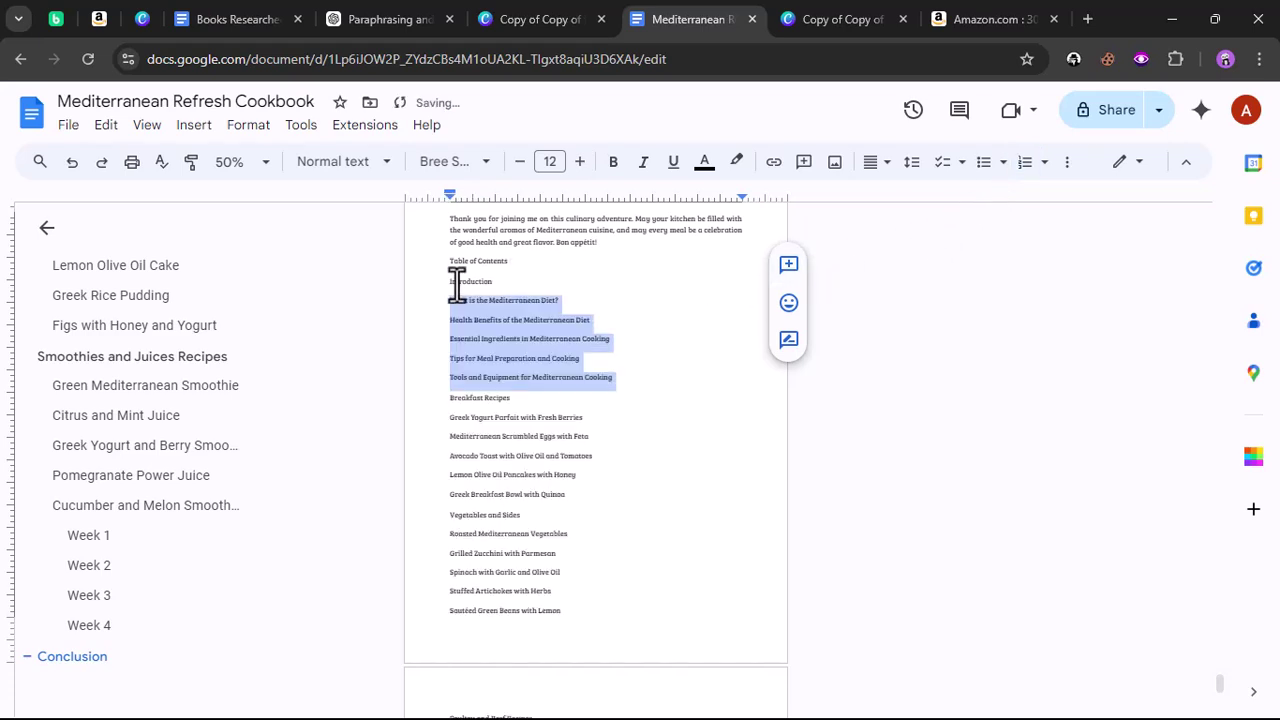
left_click(79, 170)
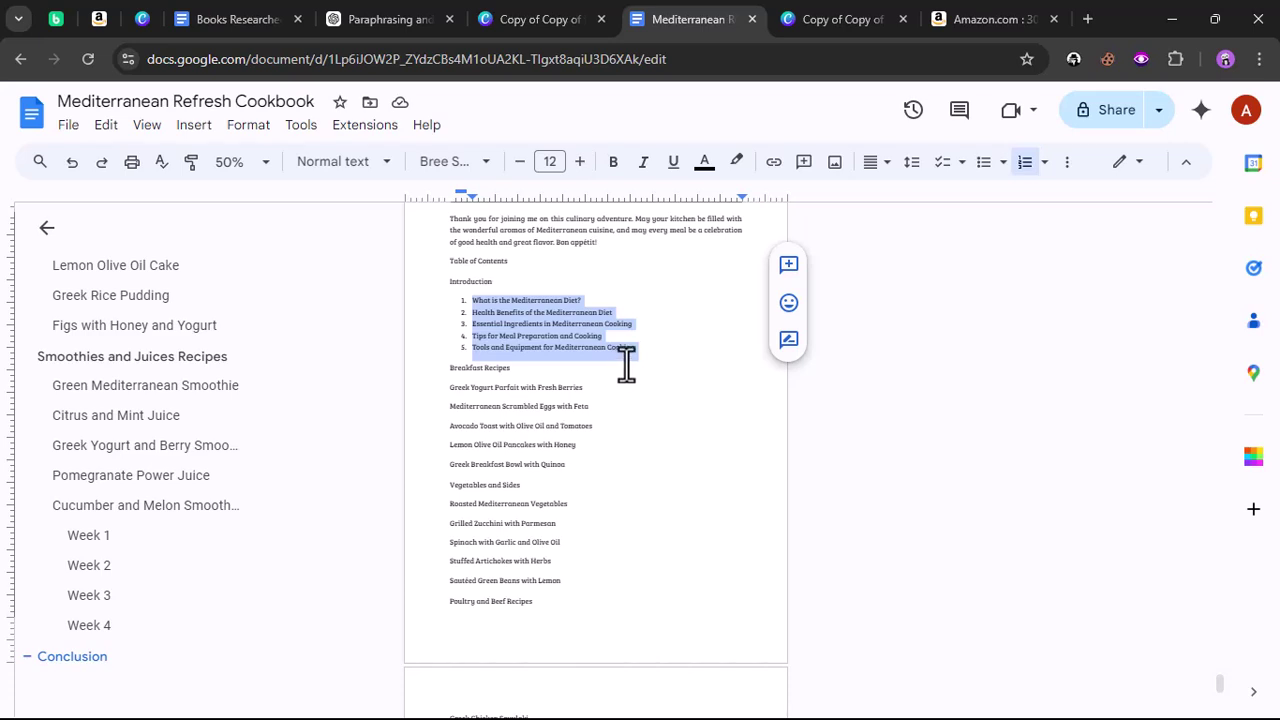
- Format the entries under Breakfast Recipes and under Vegetables and Sides as separate numbered lists in the table of contents
left_click_drag(445, 388, 637, 451)
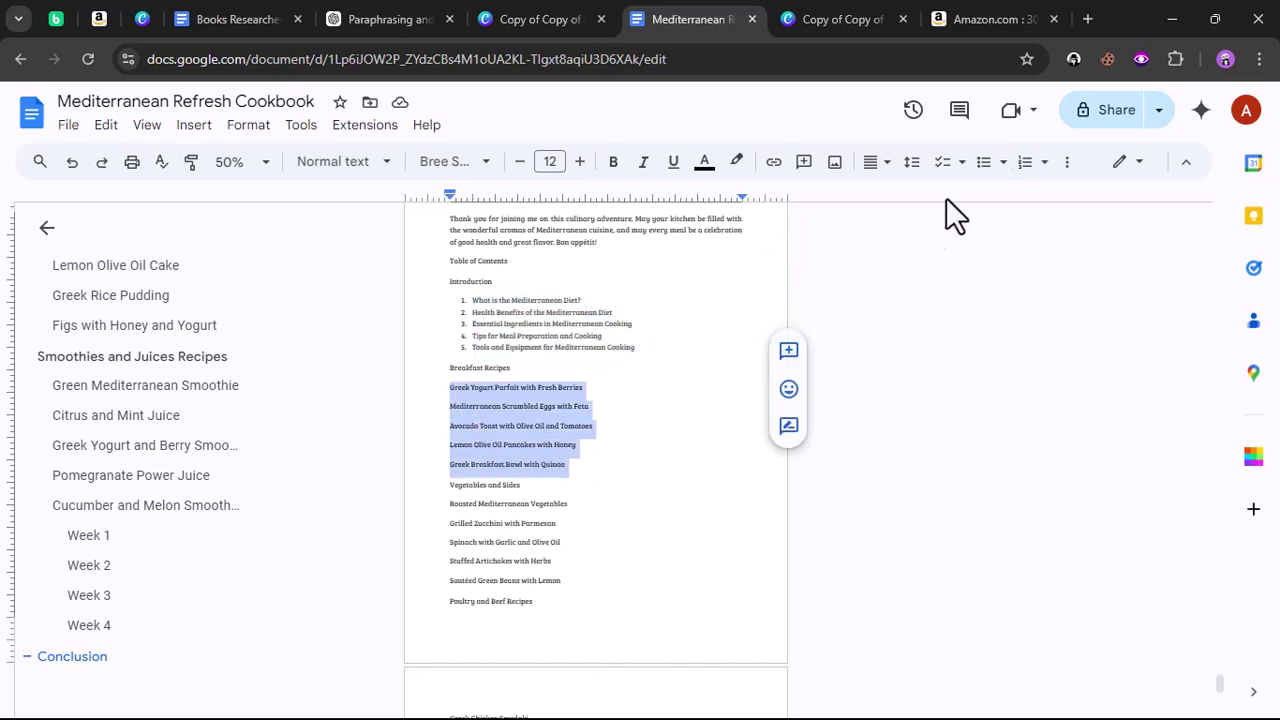
left_click(1025, 160)
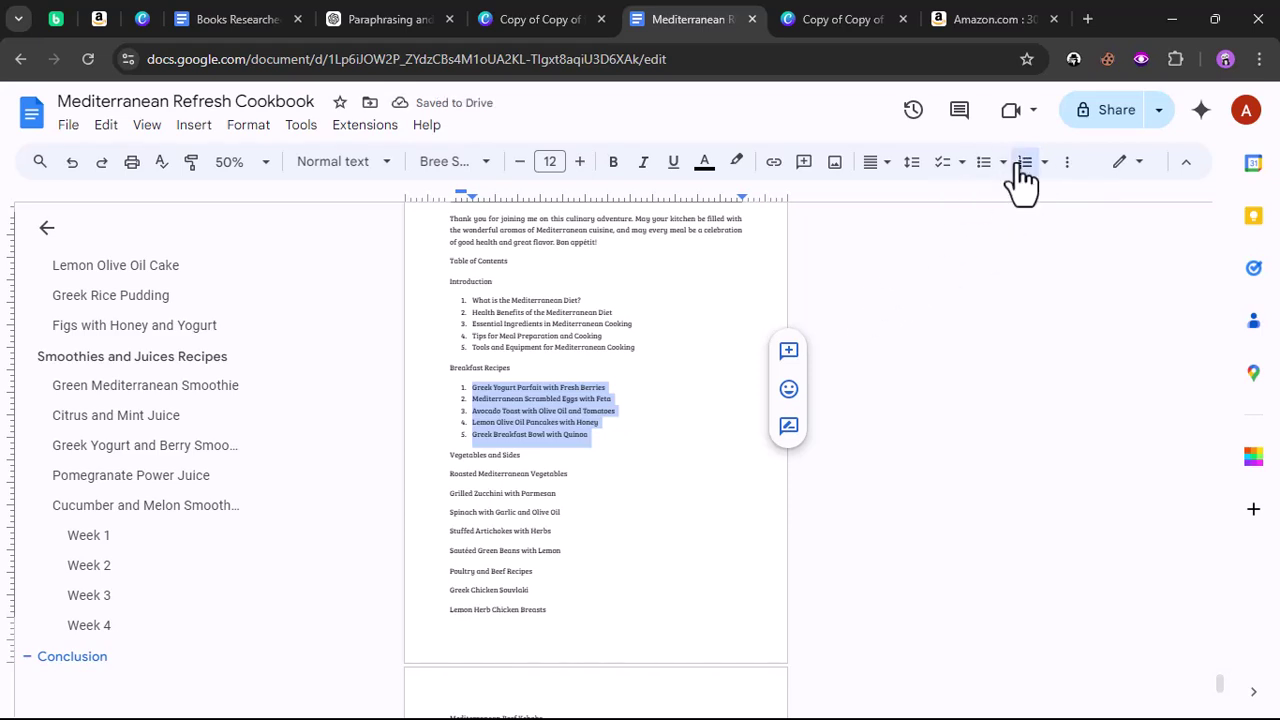
scroll(494, 405, "down", 1)
left_click_drag(446, 378, 552, 460)
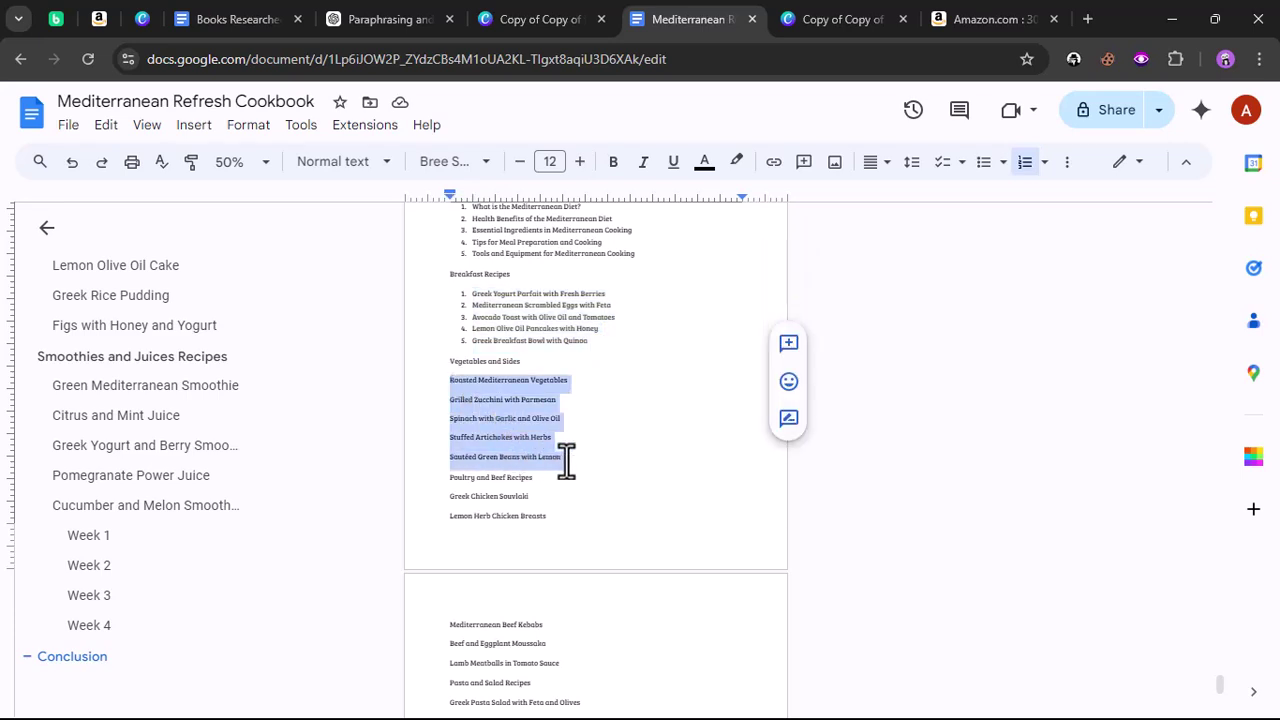
left_click(1025, 162)
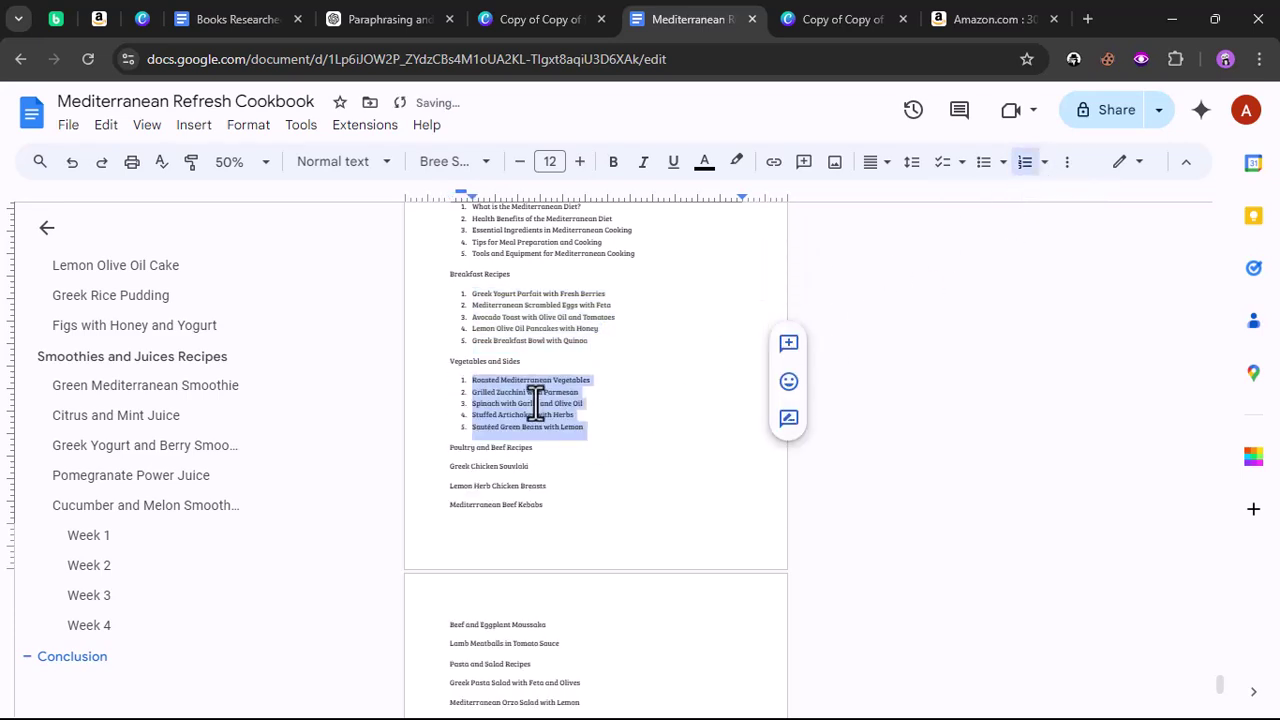
- Number the entries under Poultry and Beef Recipes and under Pasta and Salad Recipes as separate lists
scroll(500, 390, "down", 2)
left_click_drag(449, 281, 571, 460)
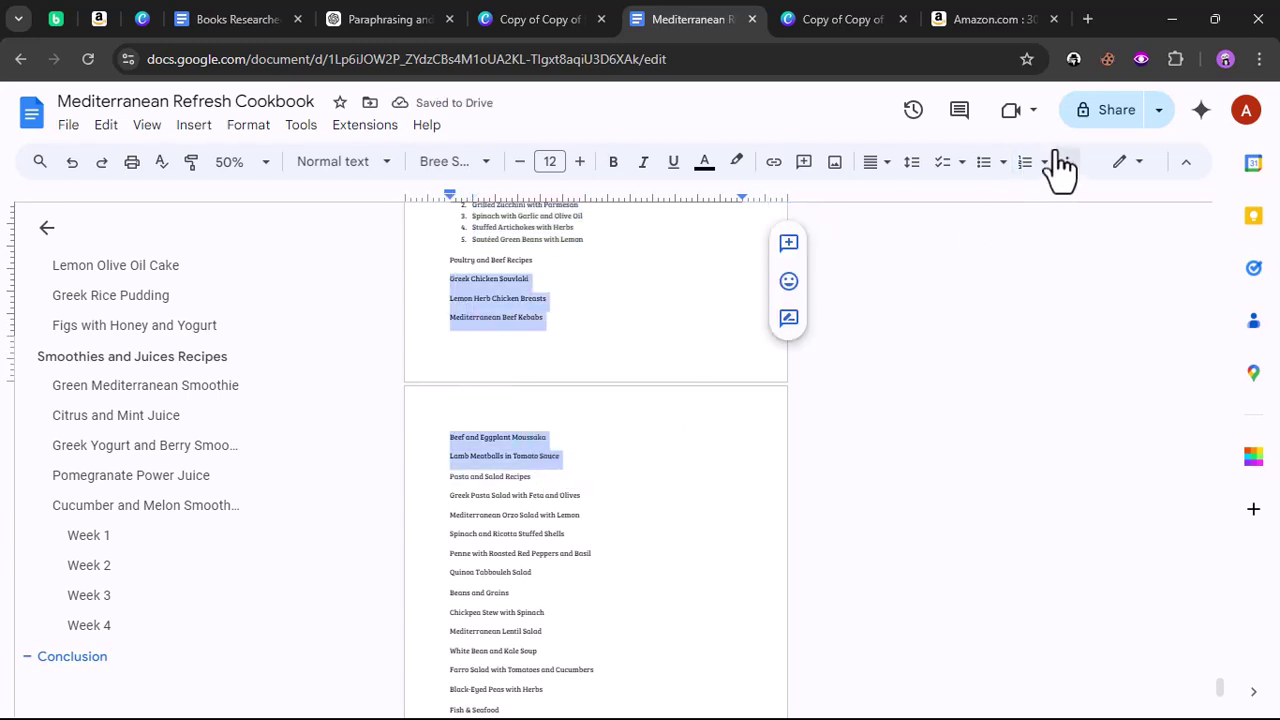
left_click(1025, 162)
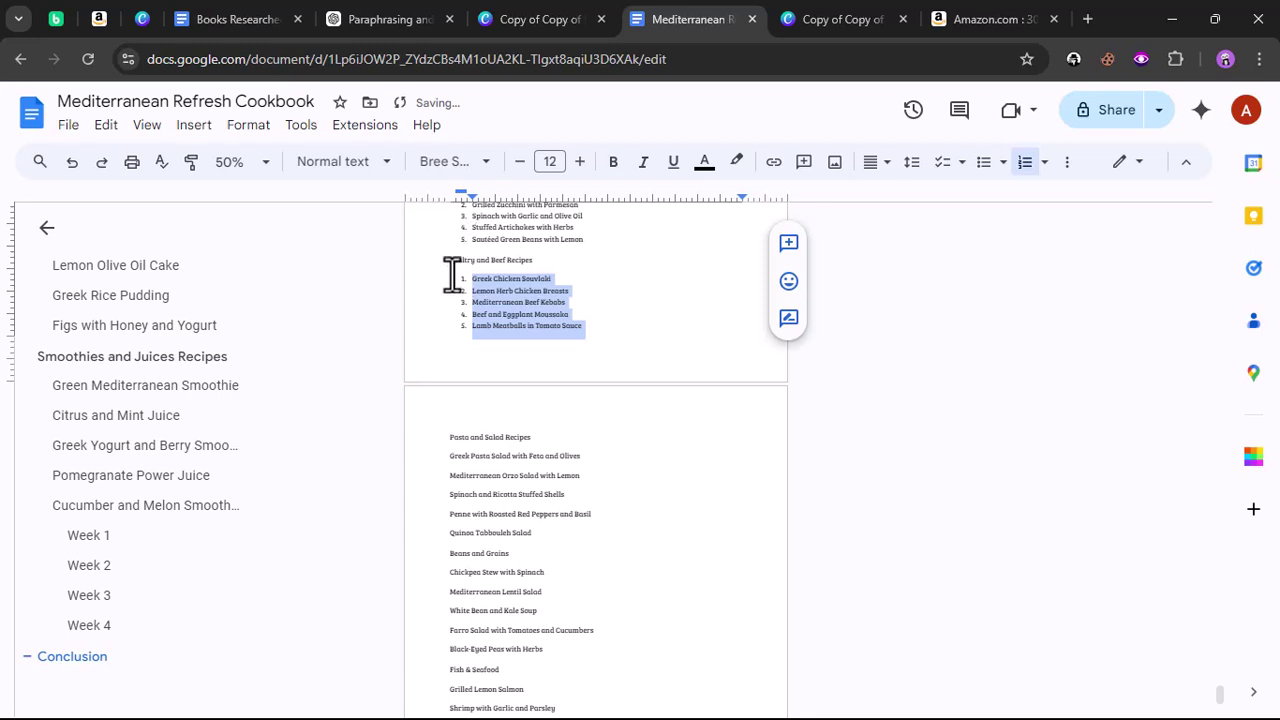
scroll(452, 300, "down", 1)
left_click_drag(449, 363, 600, 446)
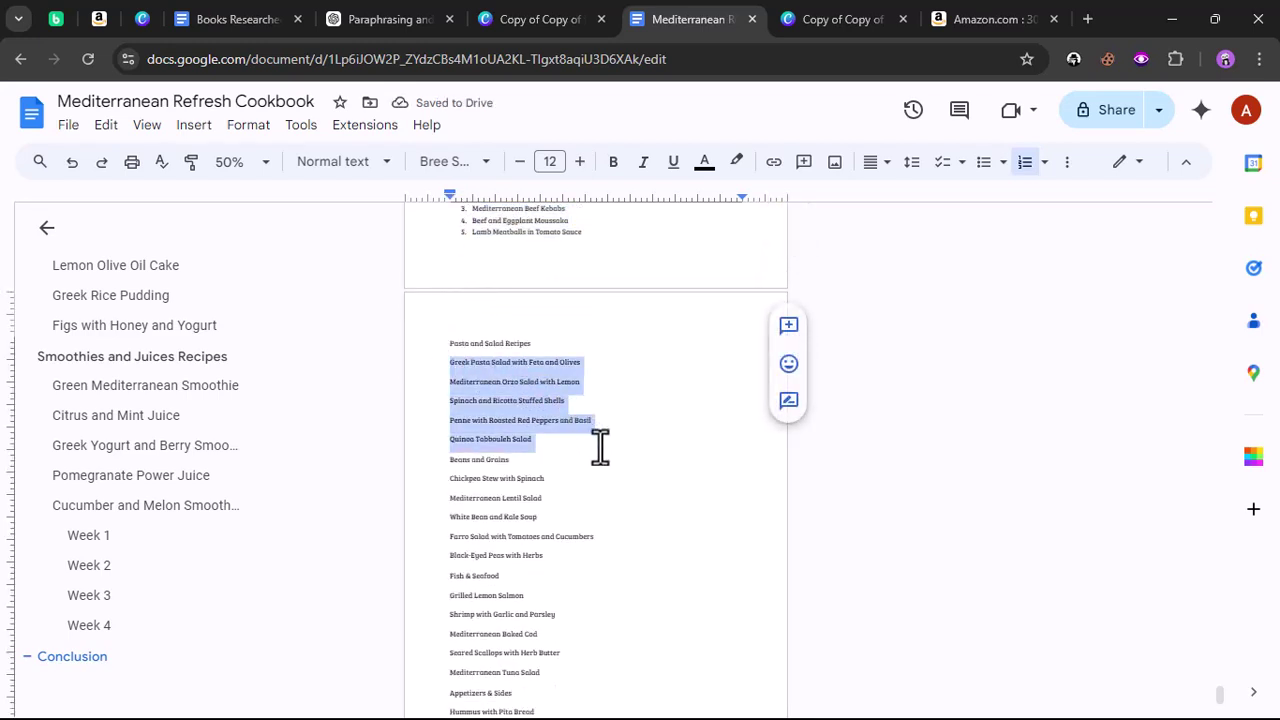
left_click(1030, 165)
- Turn the entries under Beans and Grains and under Fish & Seafood into separate numbered lists
left_click_drag(441, 447, 608, 530)
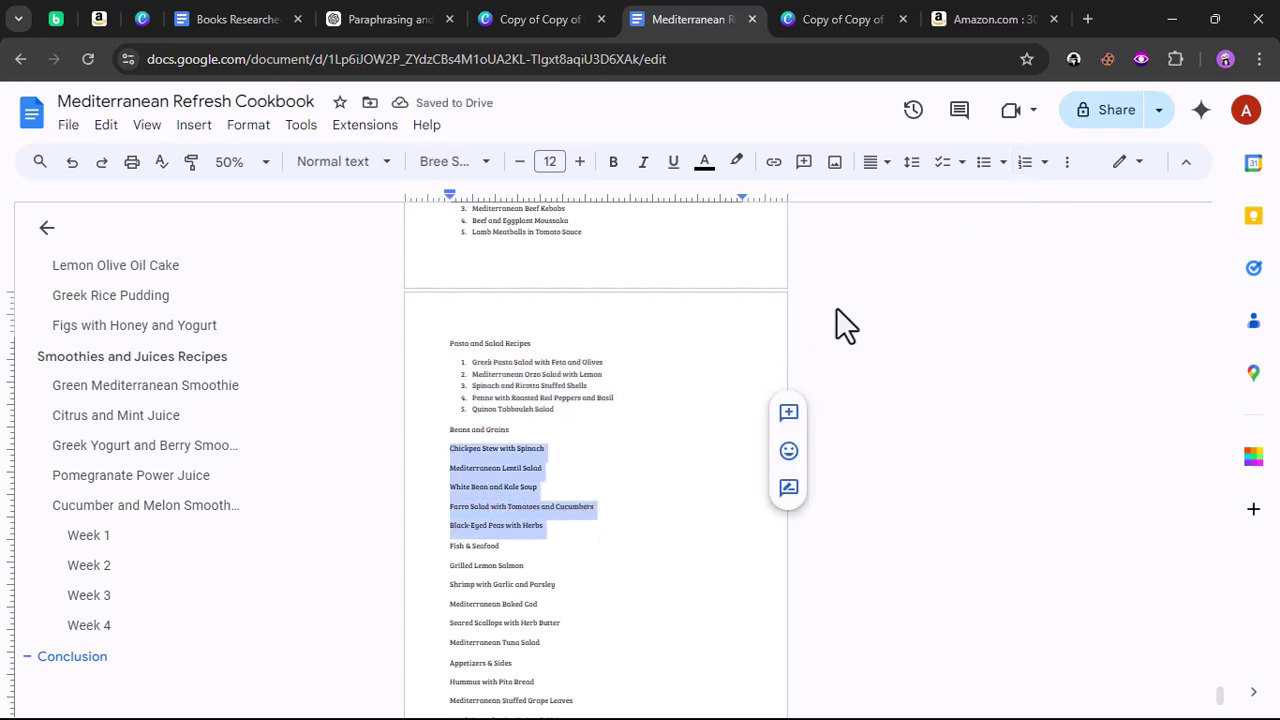
left_click(1025, 162)
scroll(494, 400, "down", 2)
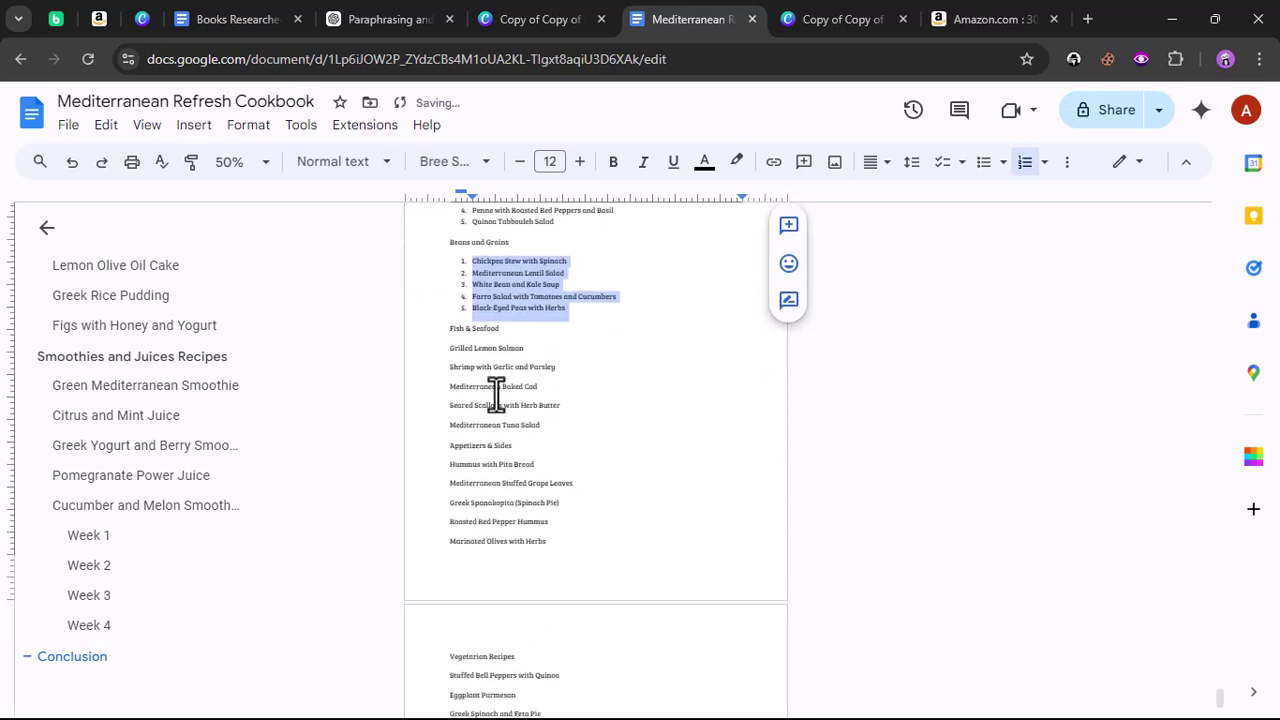
left_click_drag(441, 350, 572, 438)
left_click(1028, 166)
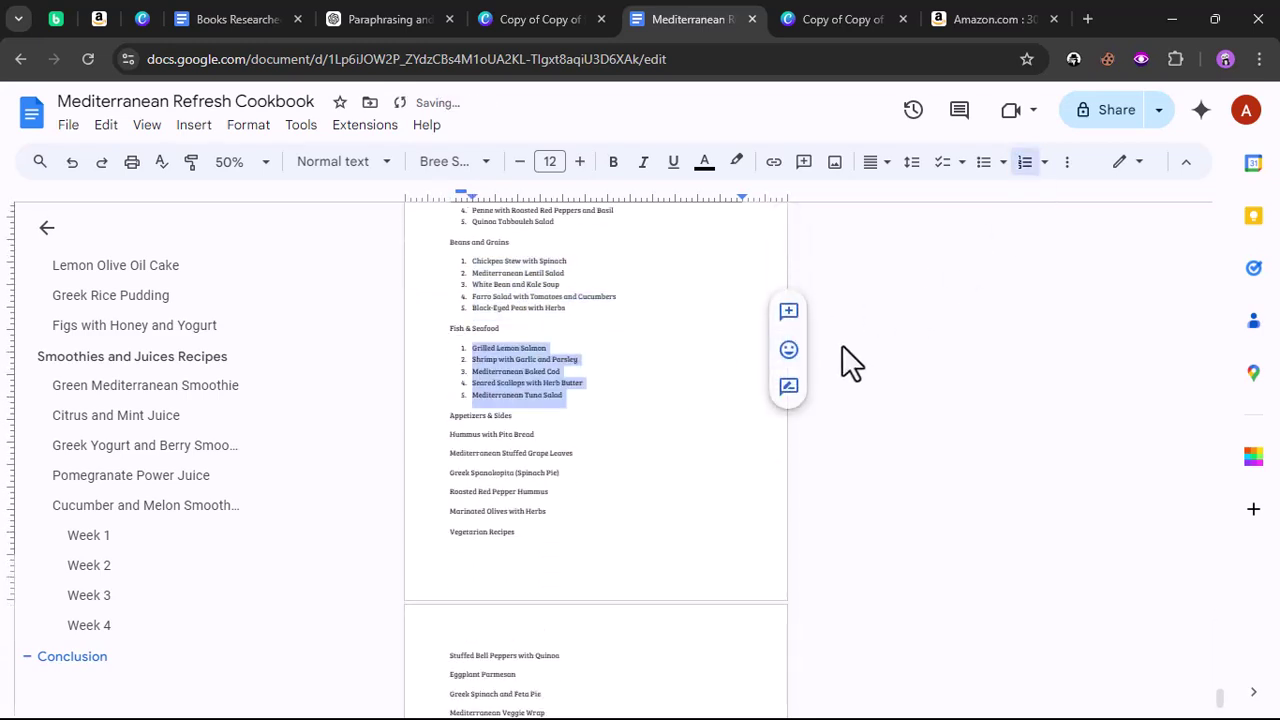
- Apply numbered lists to the entries under Appetizers & Sides and under Vegetarian Recipes
left_click_drag(432, 437, 569, 517)
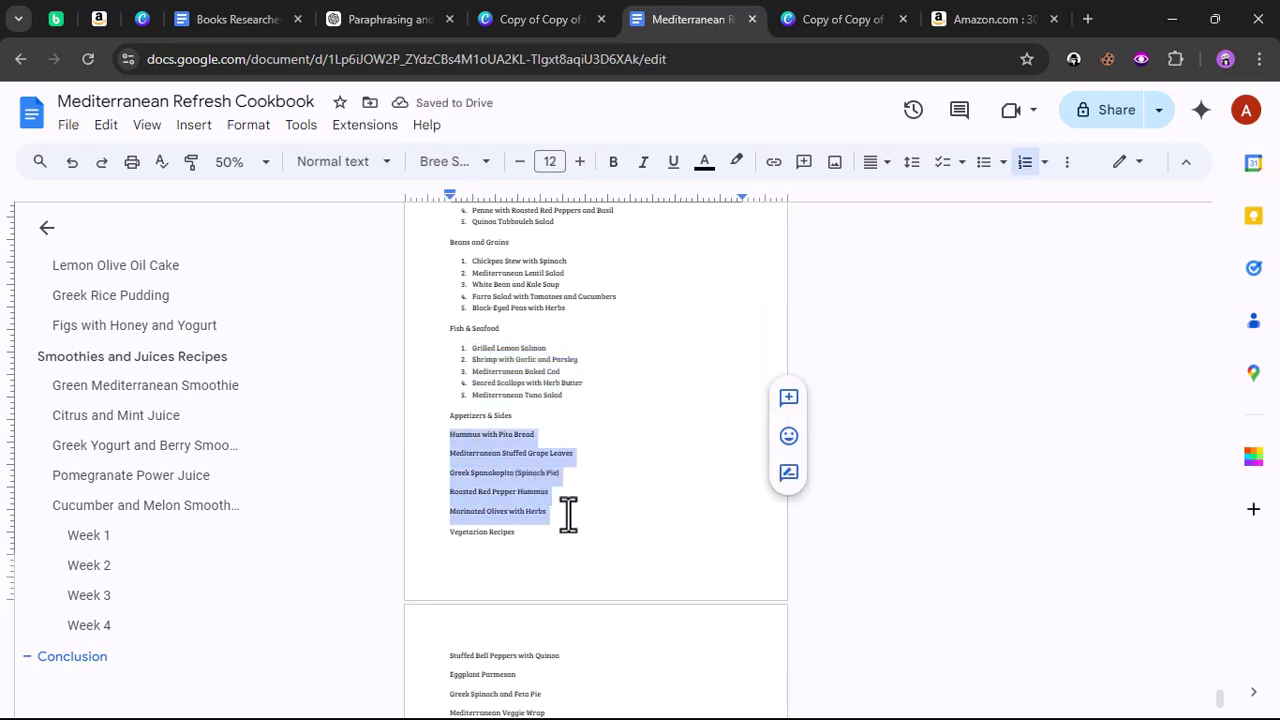
left_click(1025, 163)
scroll(414, 390, "down", 2)
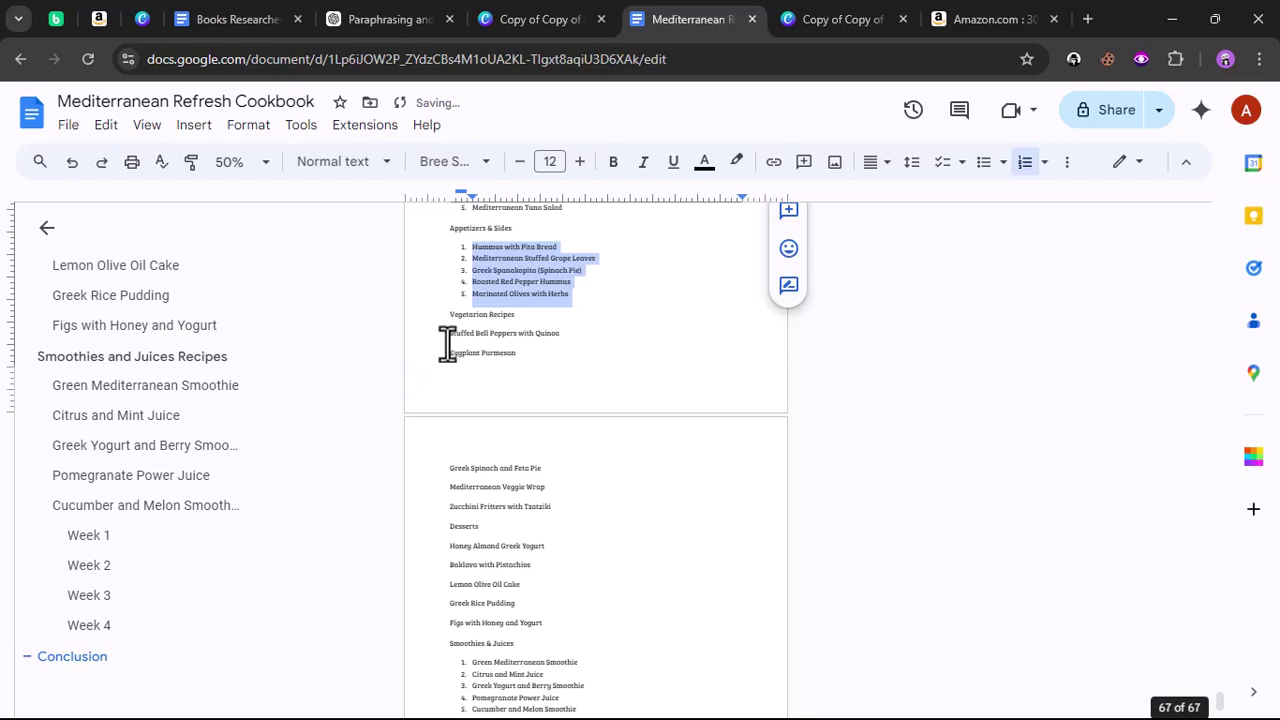
left_click_drag(444, 336, 555, 512)
left_click(1025, 163)
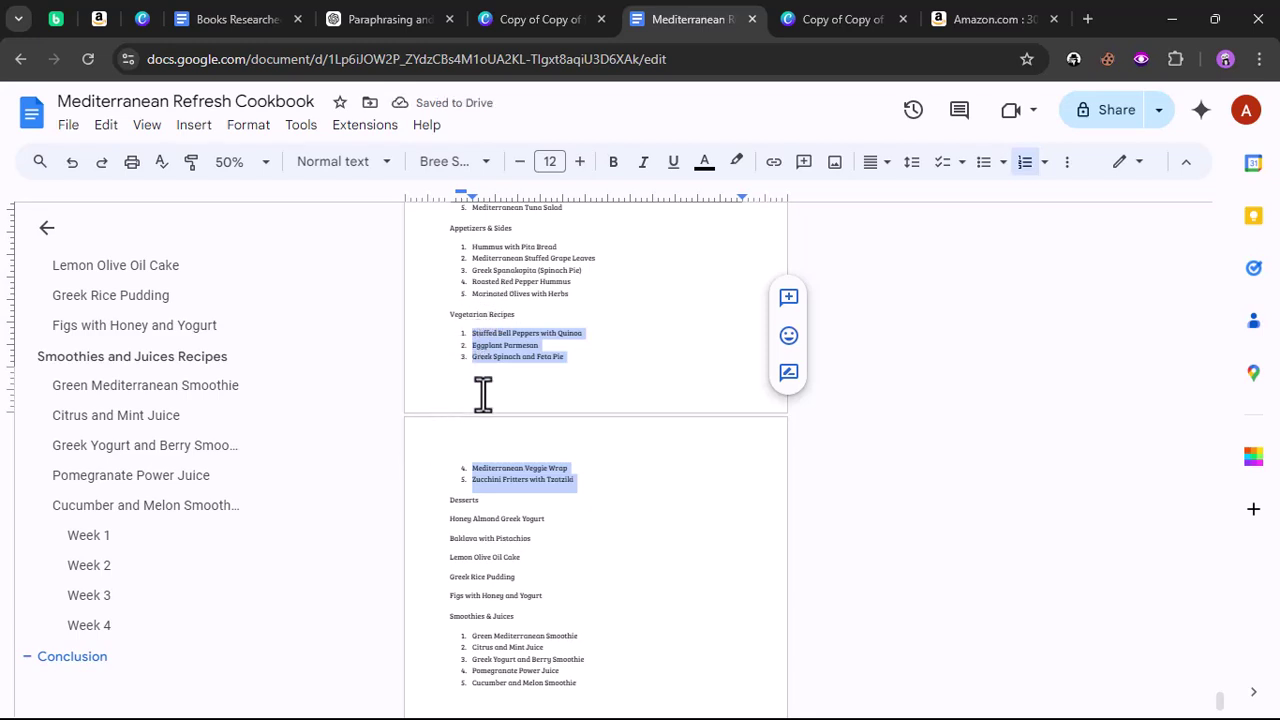
- Format the Desserts entries, from Honey Almond Greek Yogurt to Figs with Honey and Yogurt, as a numbered list
scroll(466, 445, "down", 1)
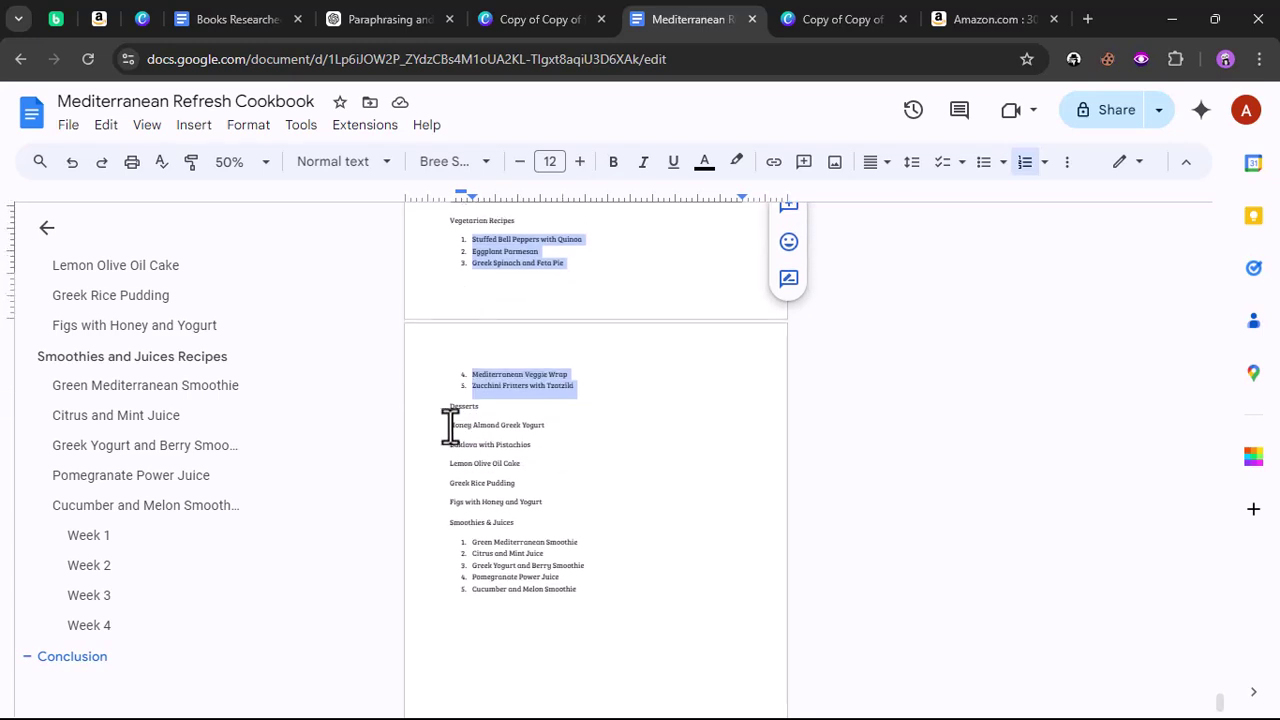
left_click_drag(448, 425, 554, 507)
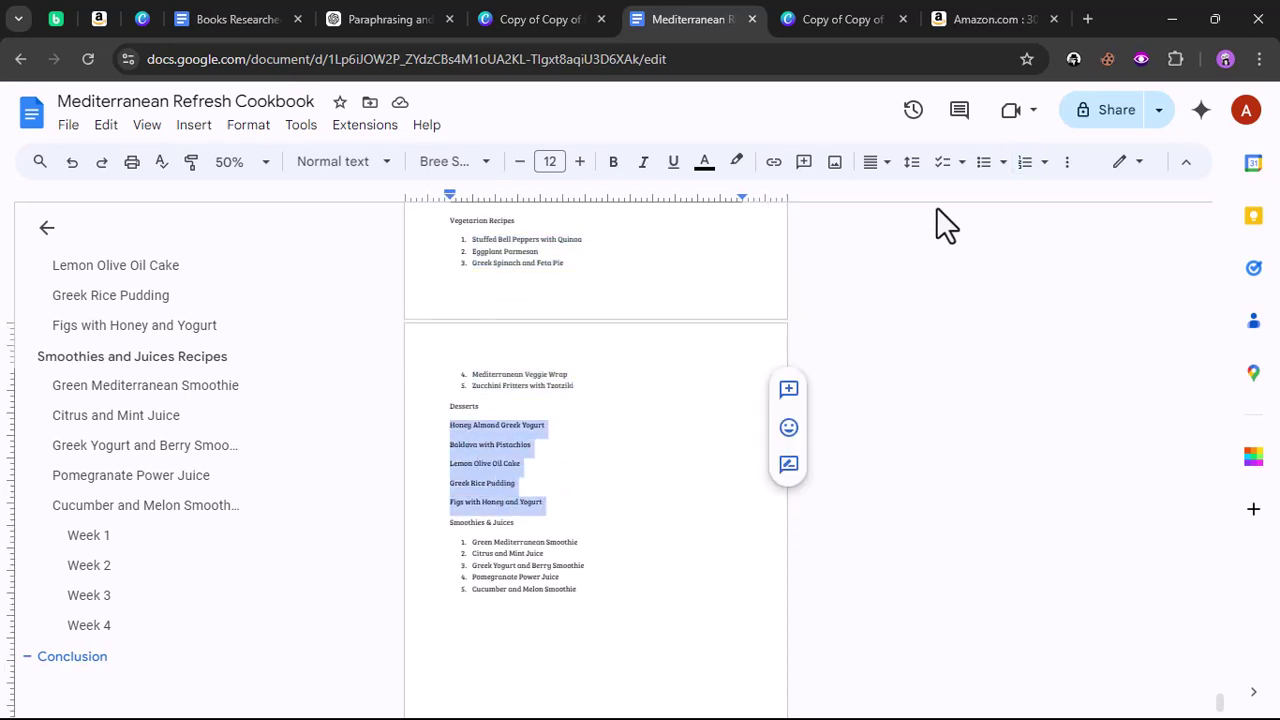
left_click(1022, 160)
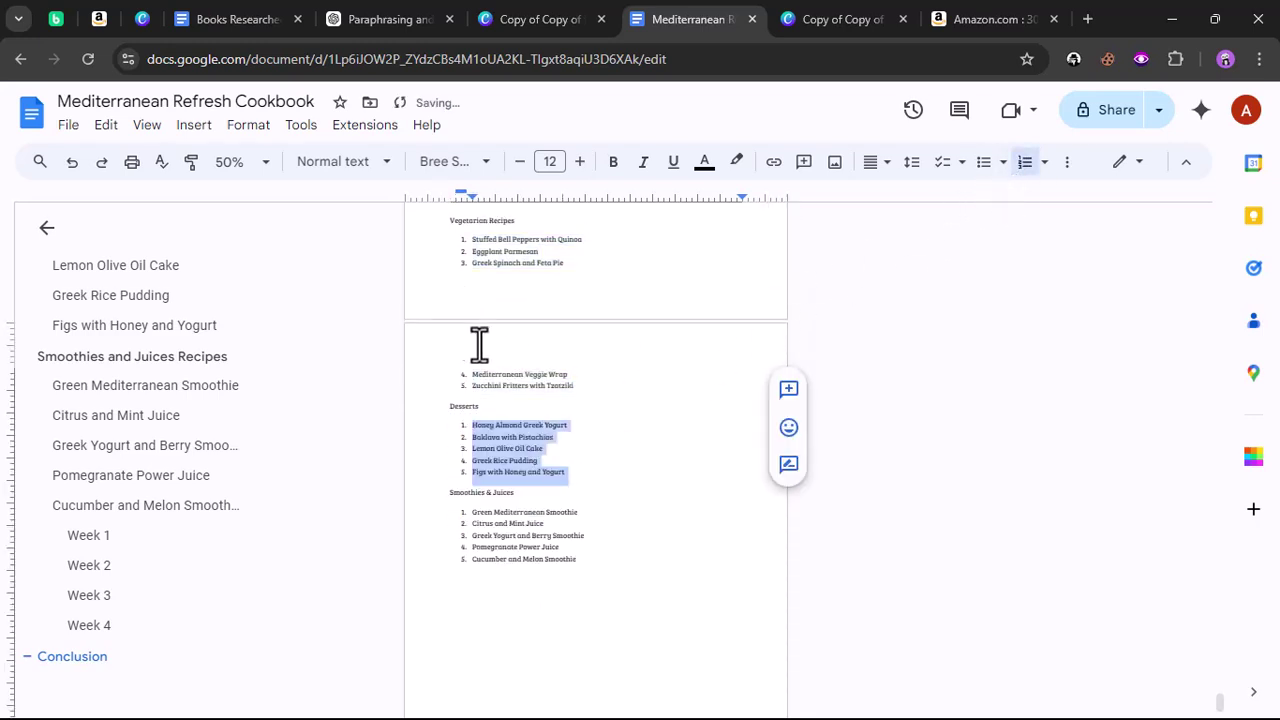
- Copy the table of contents from the Introduction heading through the Cucumber and Melon Smoothie entry
scroll(465, 330, "up", 1)
scroll(465, 328, "up", 8)
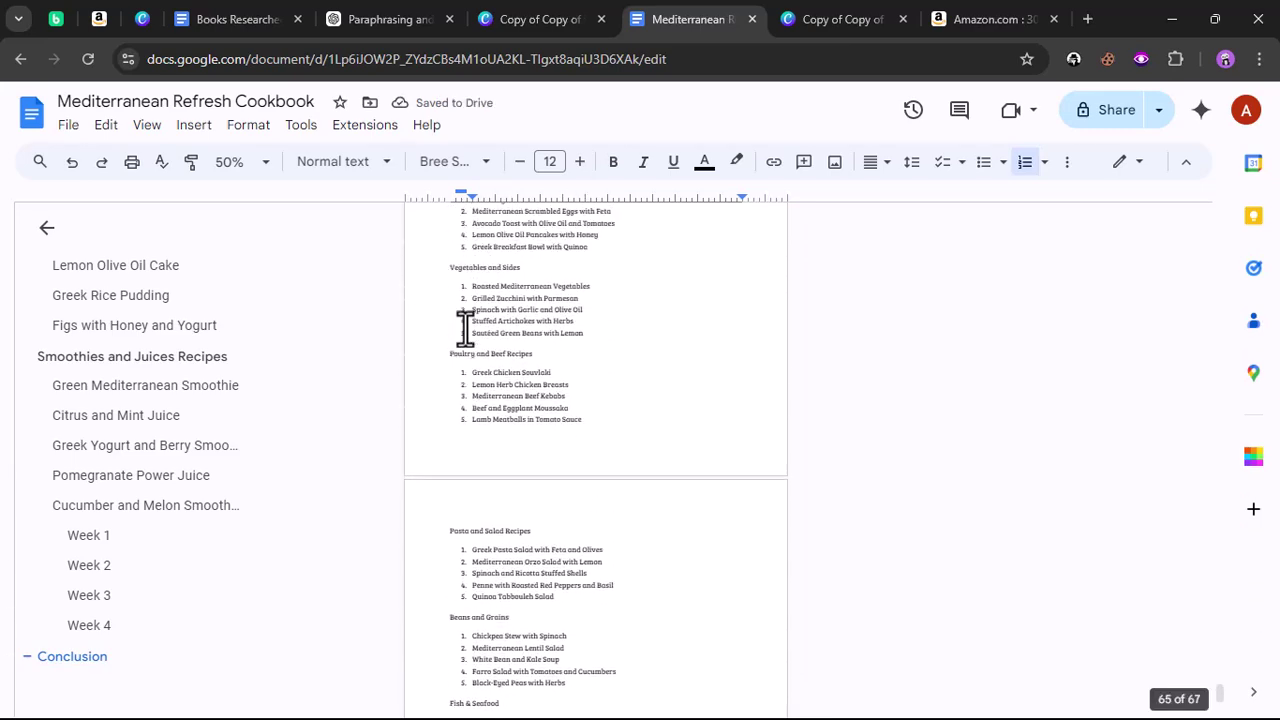
scroll(465, 328, "up", 4)
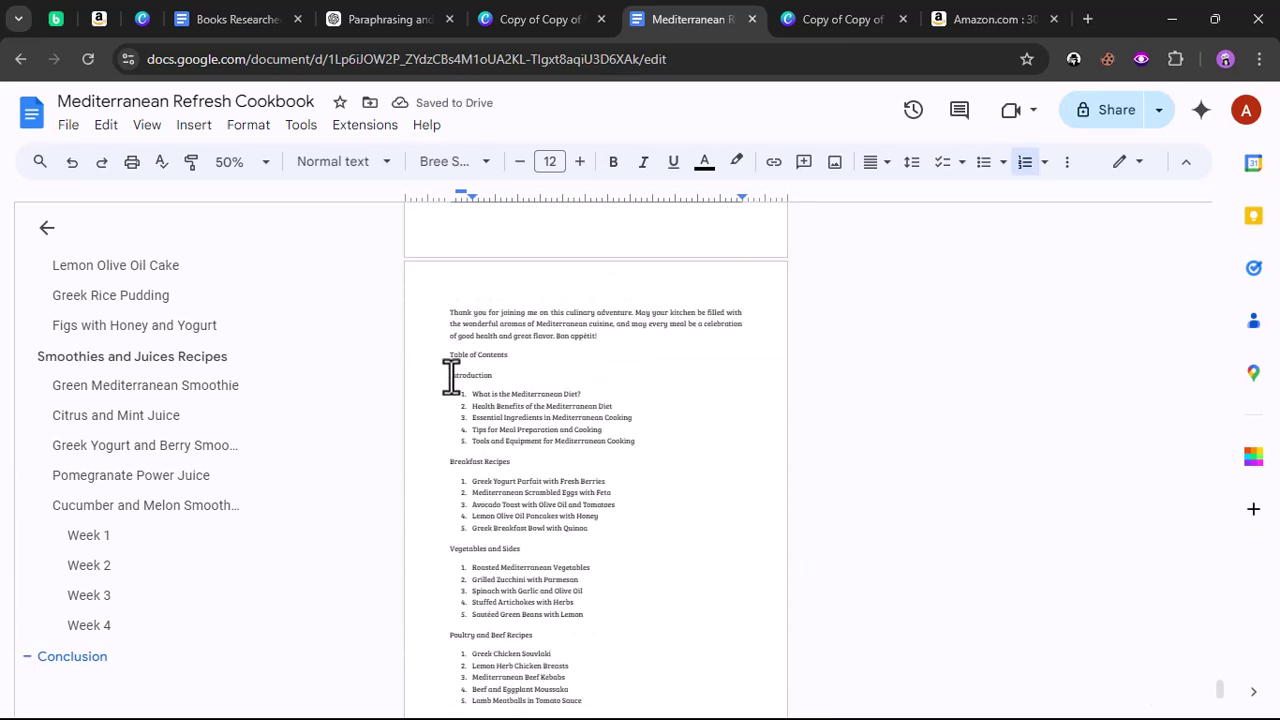
left_click_drag(443, 375, 603, 640)
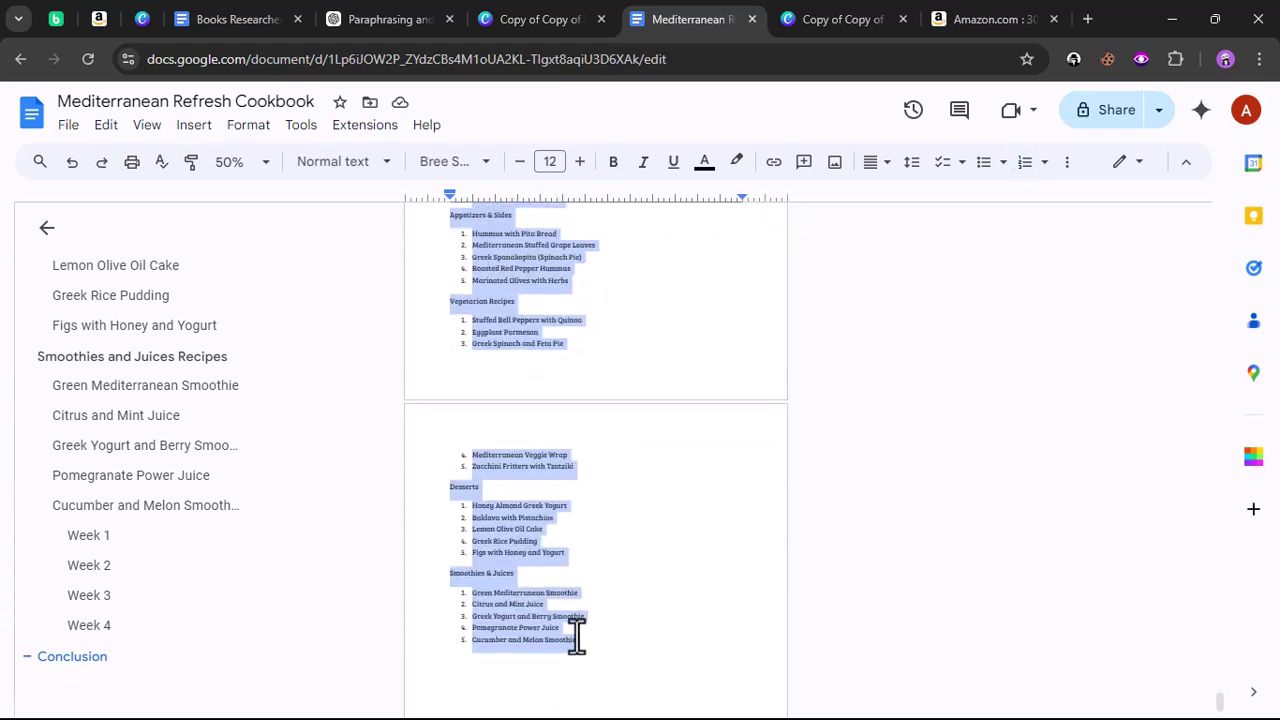
right_click(500, 614)
left_click(605, 172)
- Switch to Notepad and paste the copied table of contents into a new blank tab
left_click(1165, 21)
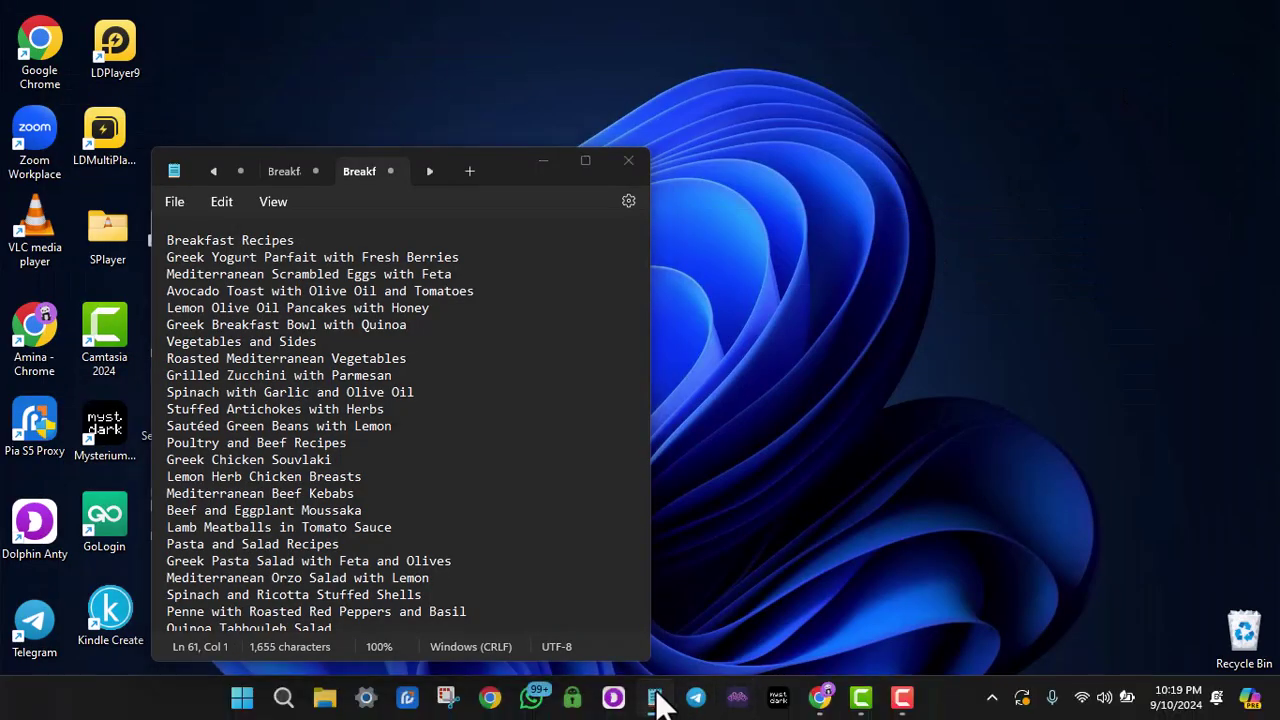
left_click(654, 704)
left_click(654, 704)
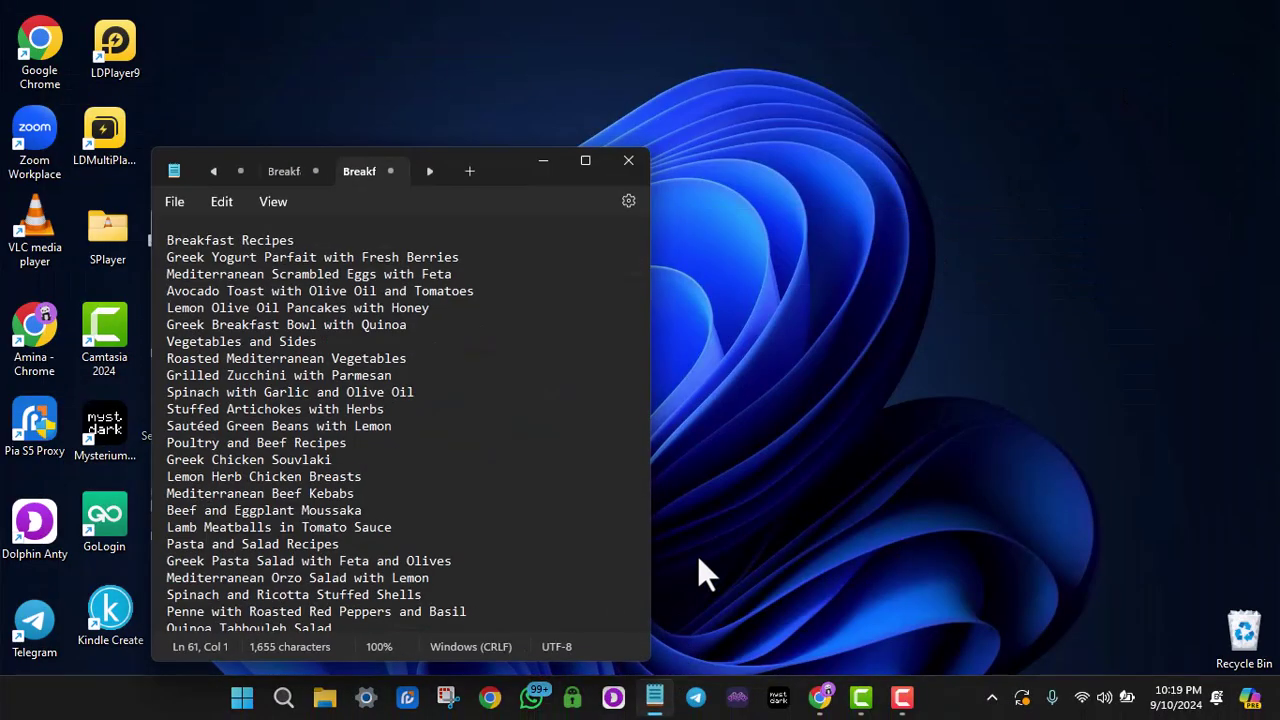
left_click(469, 172)
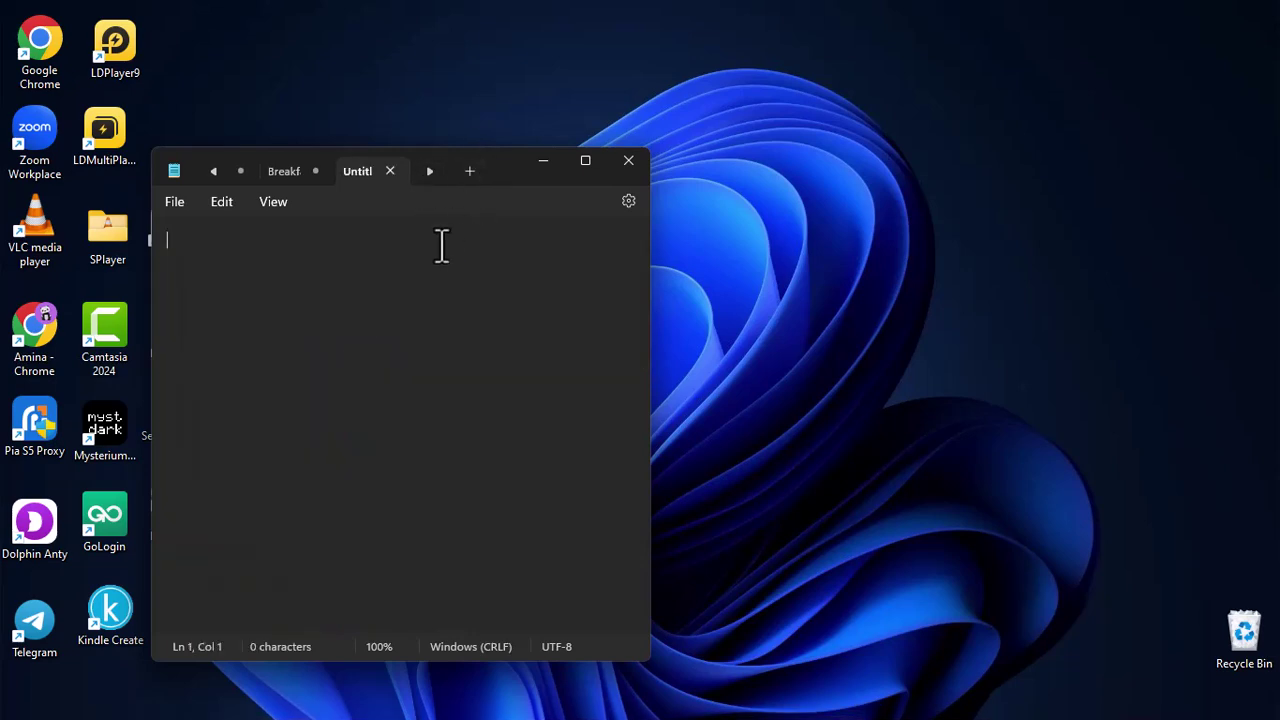
right_click(367, 248)
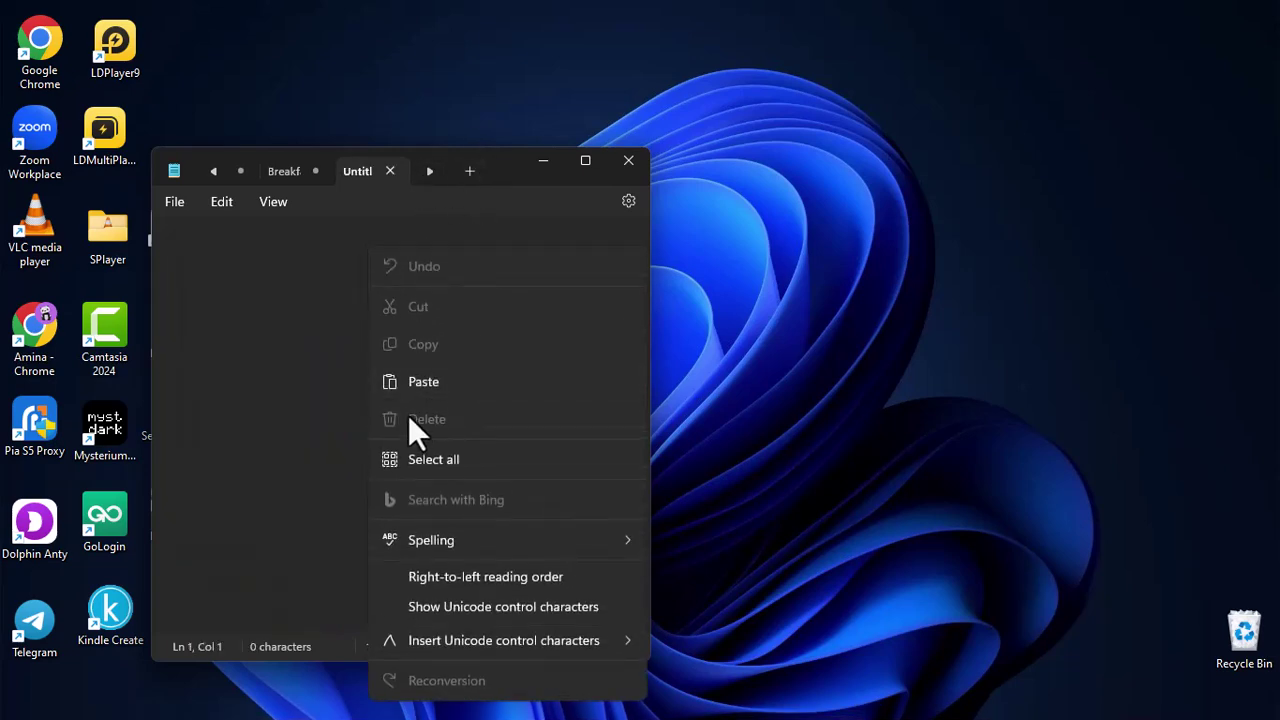
left_click(411, 383)
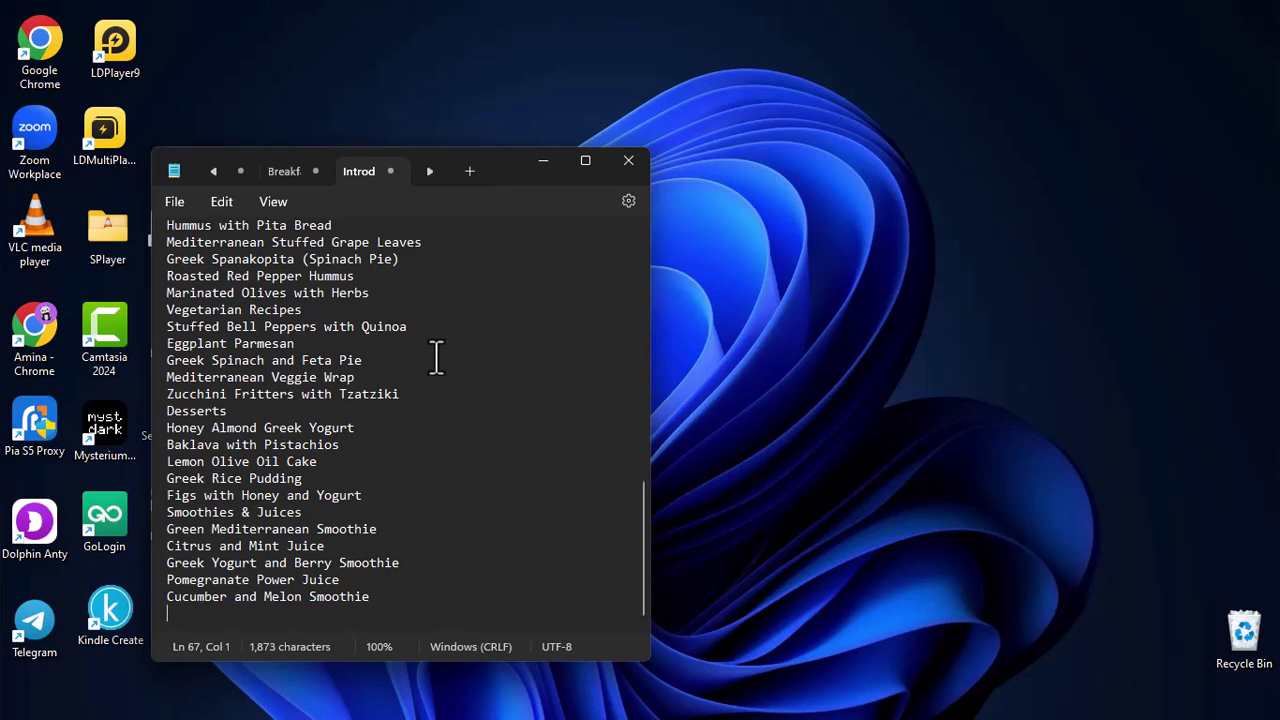
- Insert a blank line after the Introduction section and another after the Breakfast Recipes section
scroll(405, 335, "up", 15)
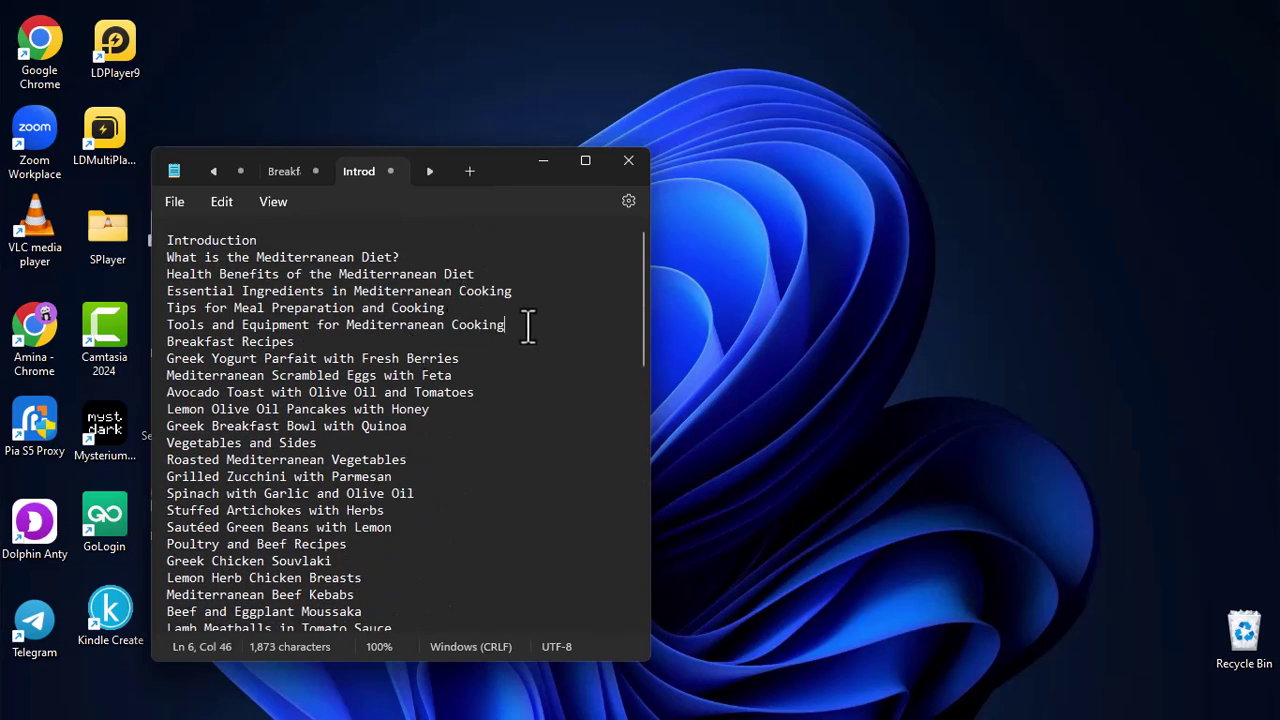
key("Return")
scroll(491, 381, "down", 2)
left_click(489, 366)
left_click(477, 380)
key("Return")
- Insert a blank line after the Vegetables and Sides section and after the Poultry and Beef Recipes section
scroll(477, 380, "down", 2)
left_click(472, 397)
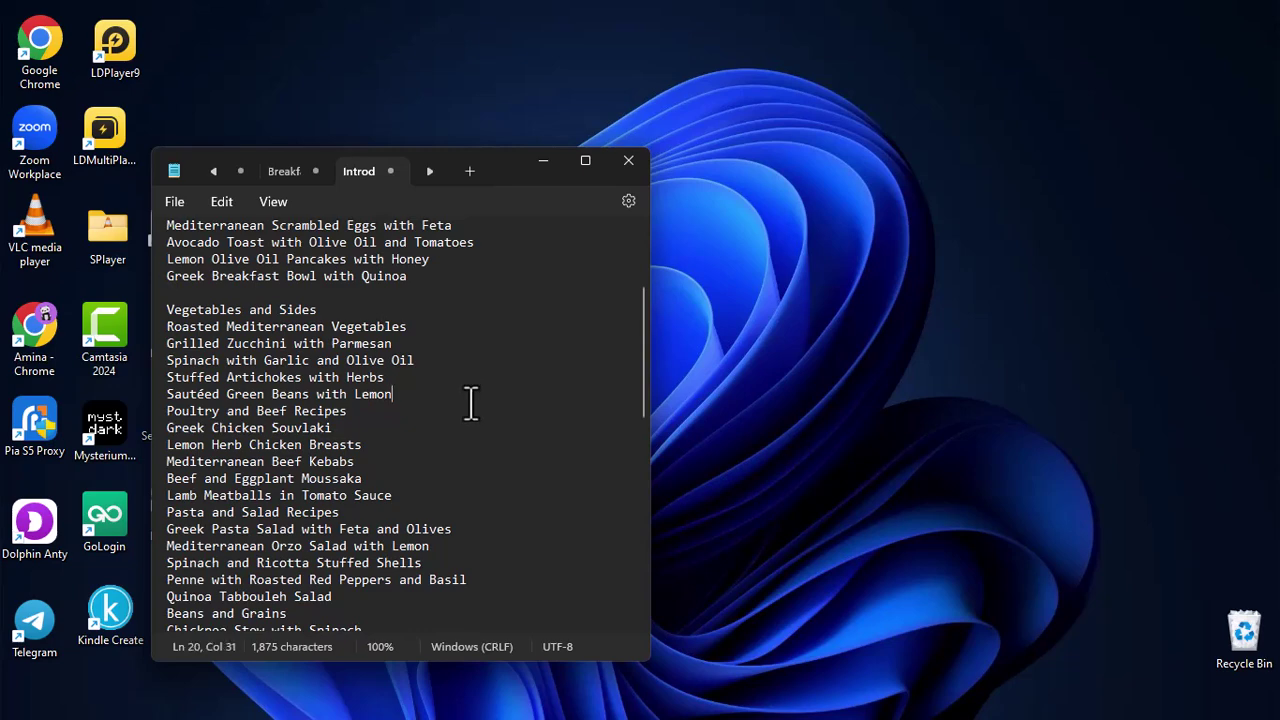
key("Return")
scroll(472, 406, "down", 2)
left_click(466, 409)
key("Return")
- Insert a blank line after the Pasta and Salad Recipes section and after the Beans and Grains section
scroll(466, 406, "down", 1)
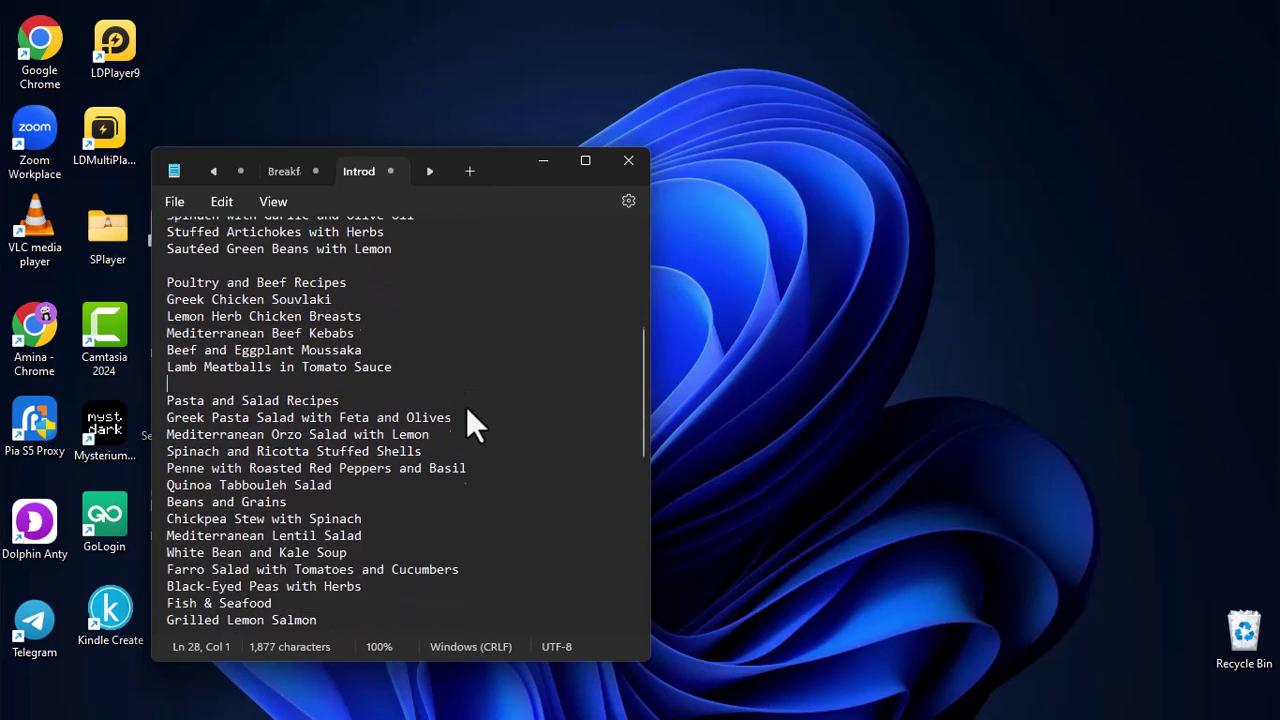
left_click(477, 466)
left_click(476, 473)
key("Return")
scroll(476, 472, "down", 2)
left_click(466, 492)
key("Return")
- Insert a blank line after the Fish & Seafood section and after the Appetizers & Sides section
scroll(466, 490, "down", 2)
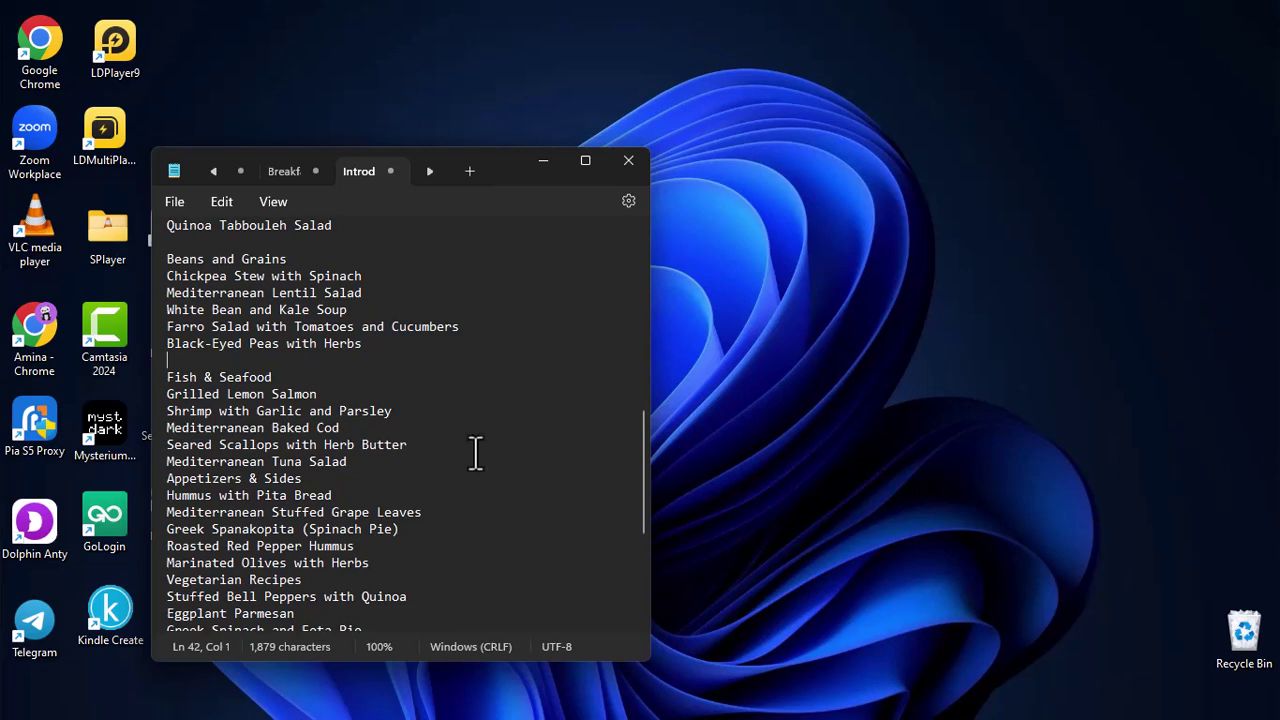
left_click(463, 462)
key("Return")
scroll(464, 462, "down", 2)
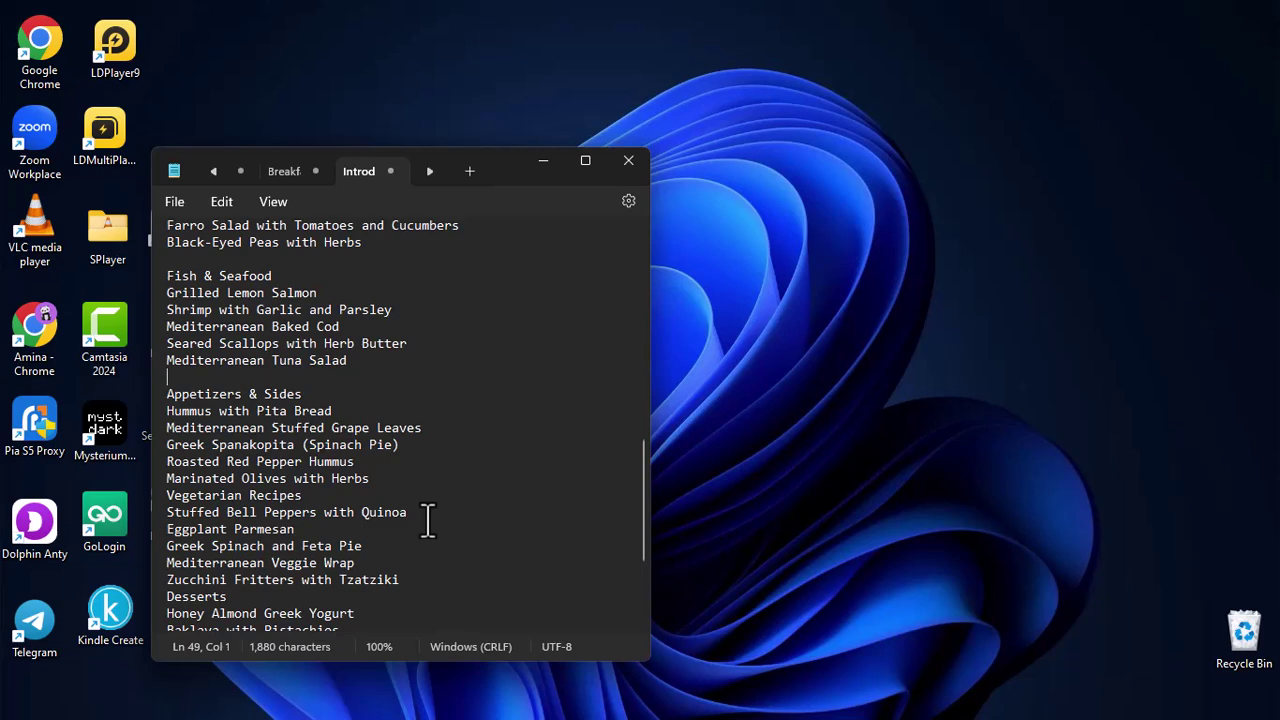
left_click(441, 480)
key("Return")
- Insert a blank line between the Zucchini Fritters with Tzatziki entry and the Desserts heading
scroll(440, 480, "down", 2)
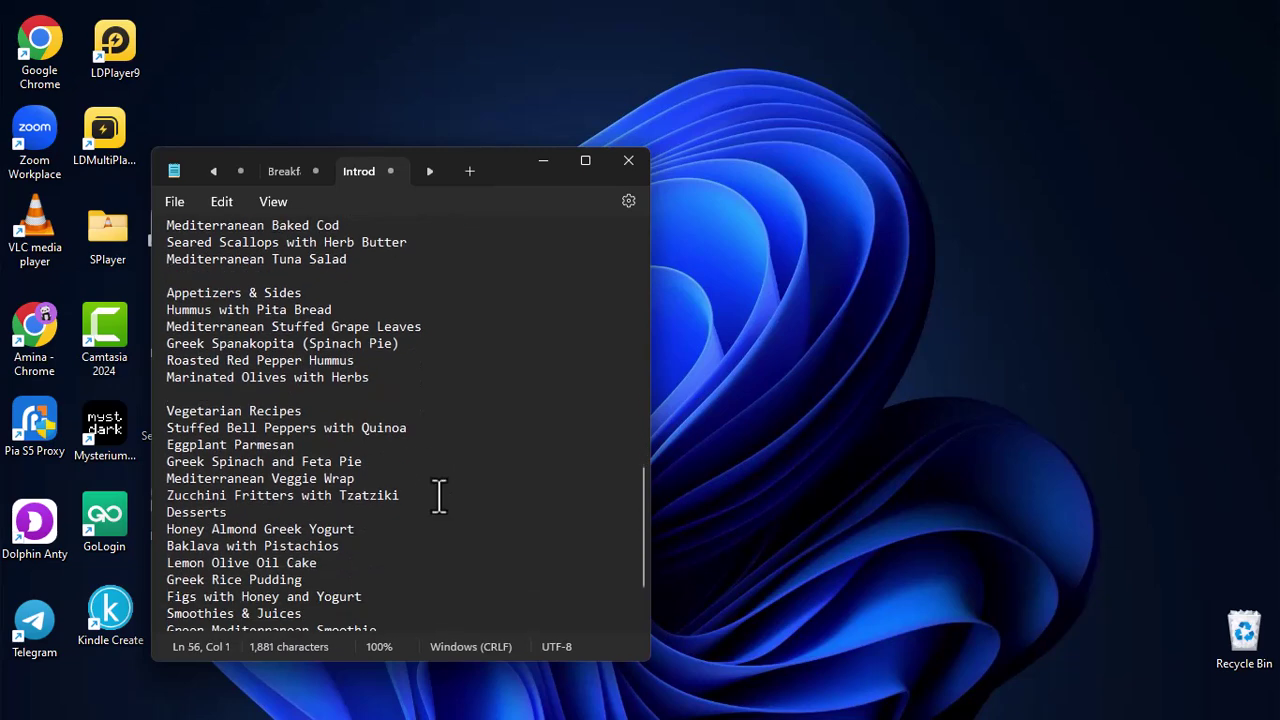
key("Return")
scroll(441, 493, "down", 2)
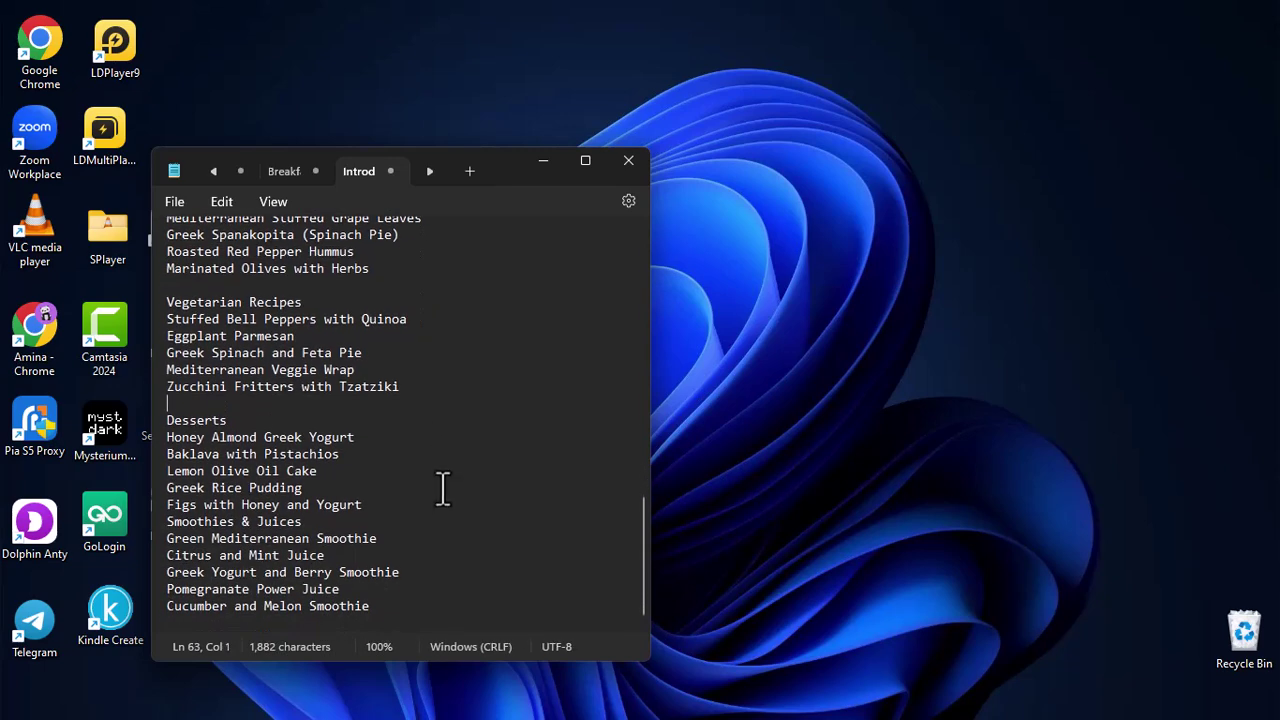
- Insert a blank line between the Figs with Honey and Yogurt entry and the Smoothies & Juices heading
left_click(439, 508)
key("Return")
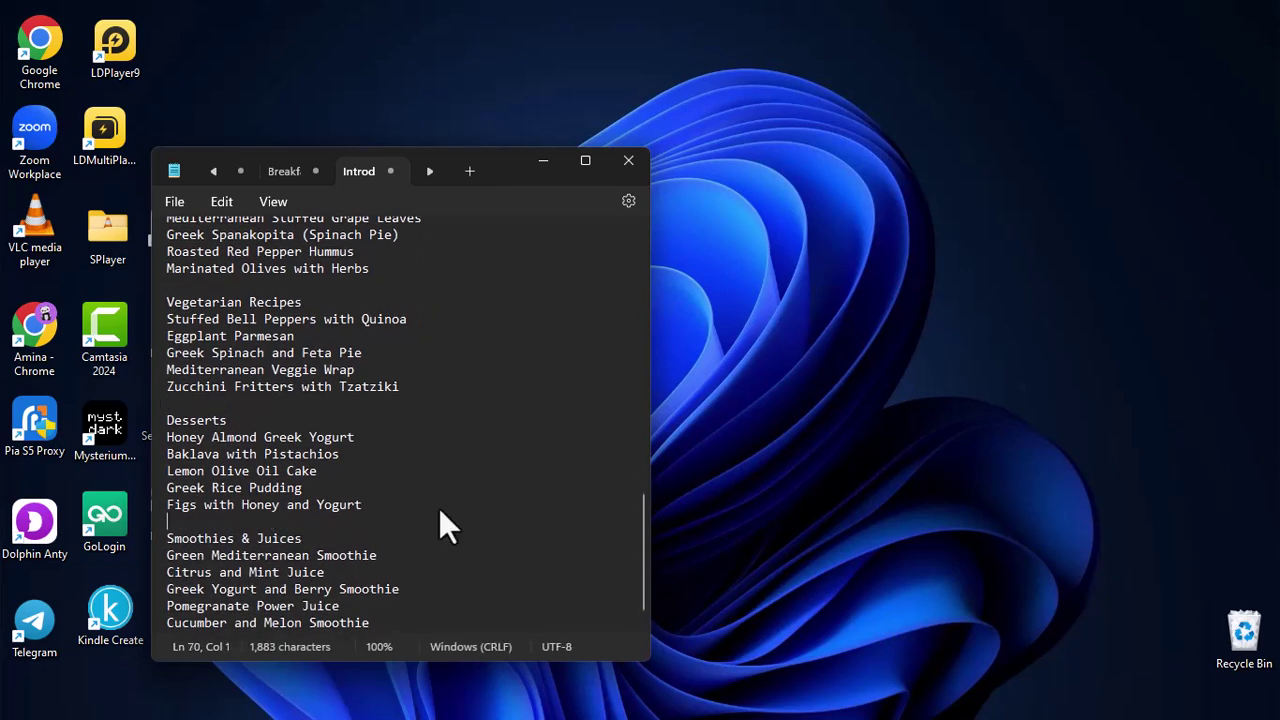
scroll(439, 508, "down", 1)
- Copy the Introduction and Breakfast Recipes sections, from the Introduction heading through Greek Breakfast Bowl with Quinoa
scroll(486, 423, "up", 15)
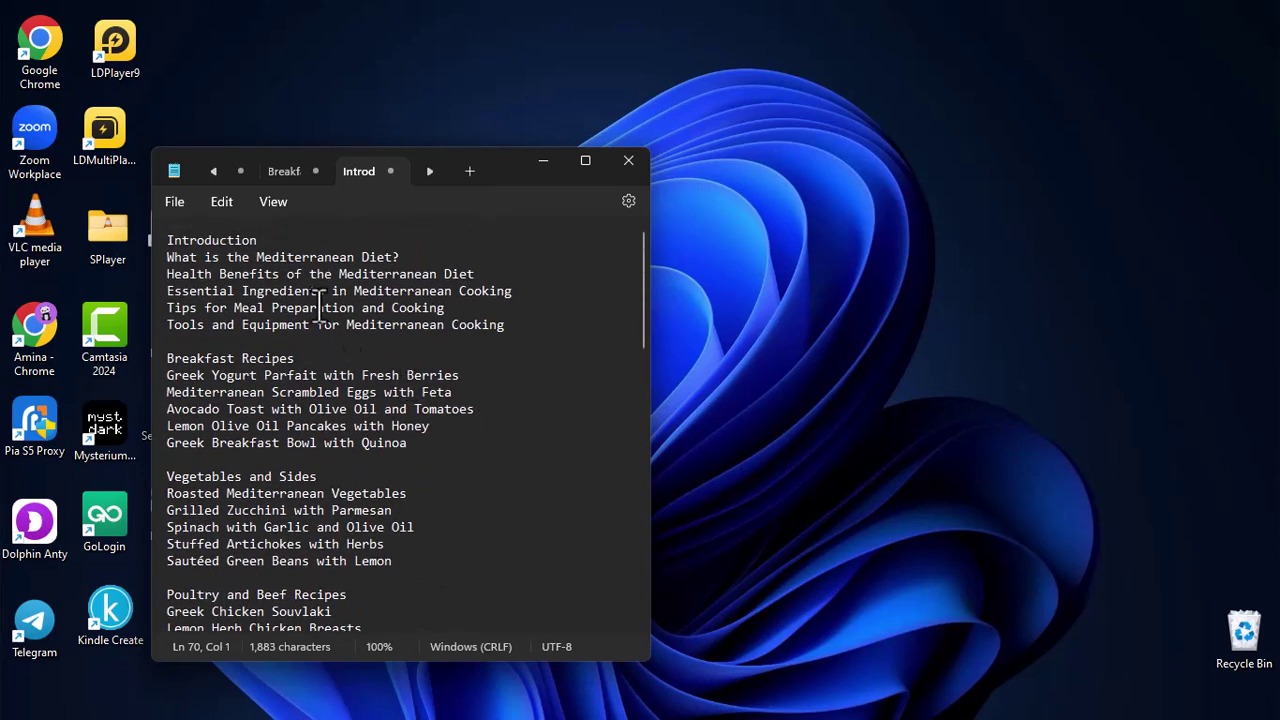
left_click_drag(168, 242, 408, 457)
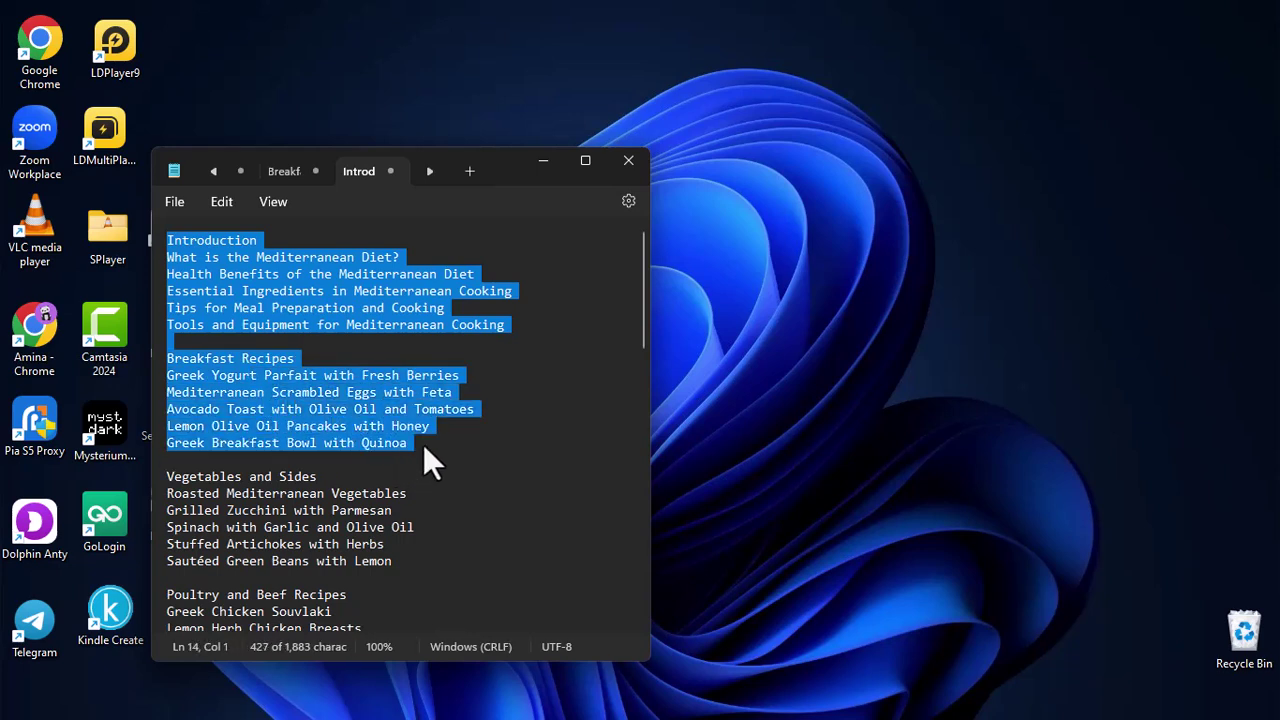
right_click(394, 450)
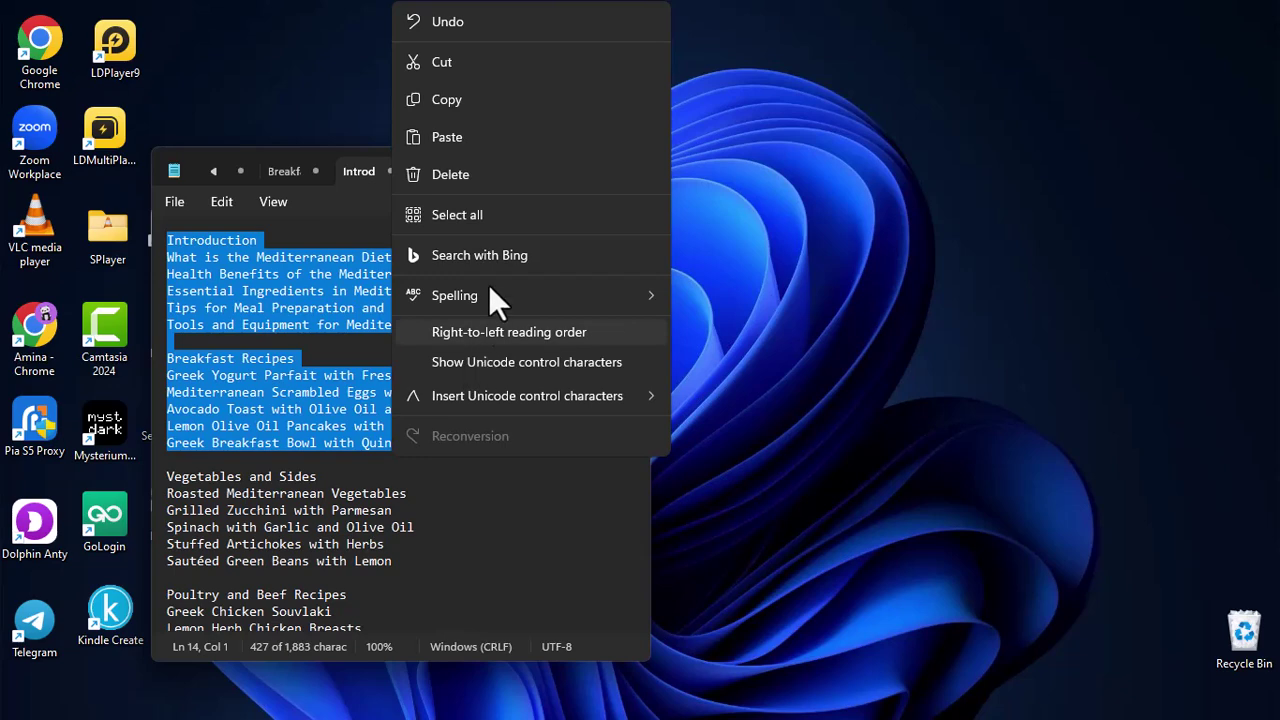
left_click(531, 102)
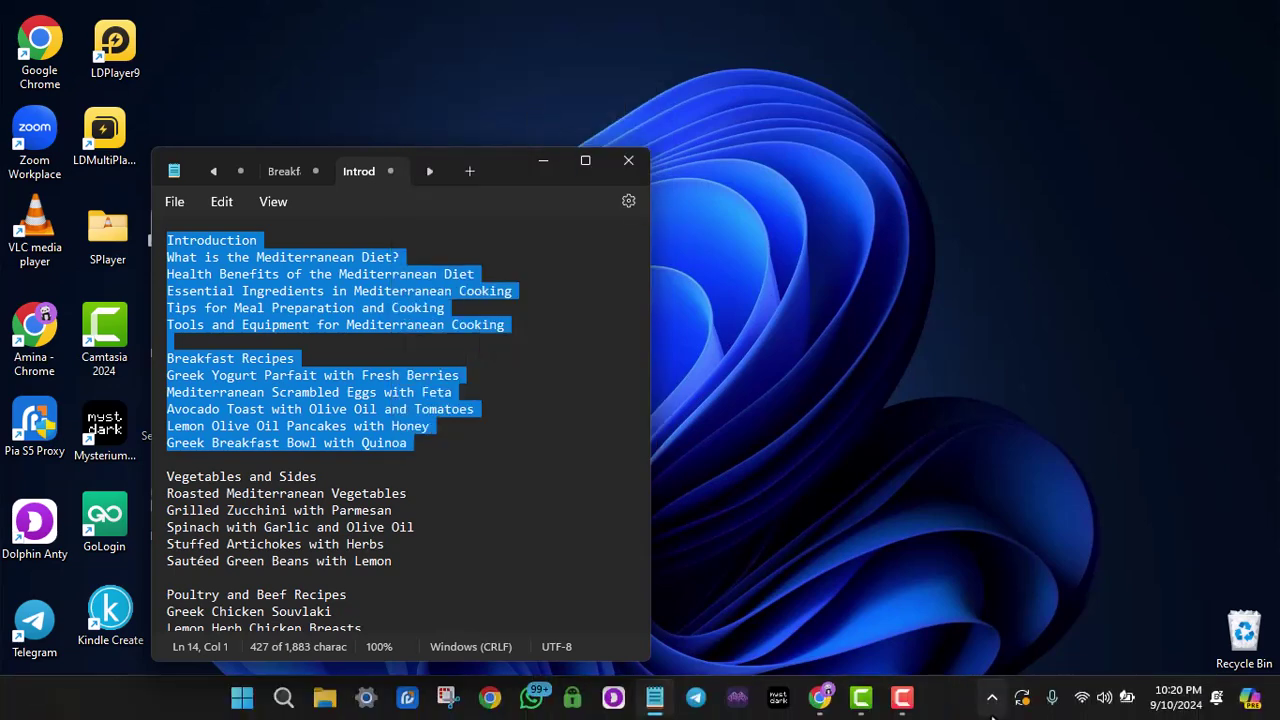
- Switch to the 8.625 x 11.25 in cookbook design in Canva and go to the Table of Contents on page 3
left_click(861, 697)
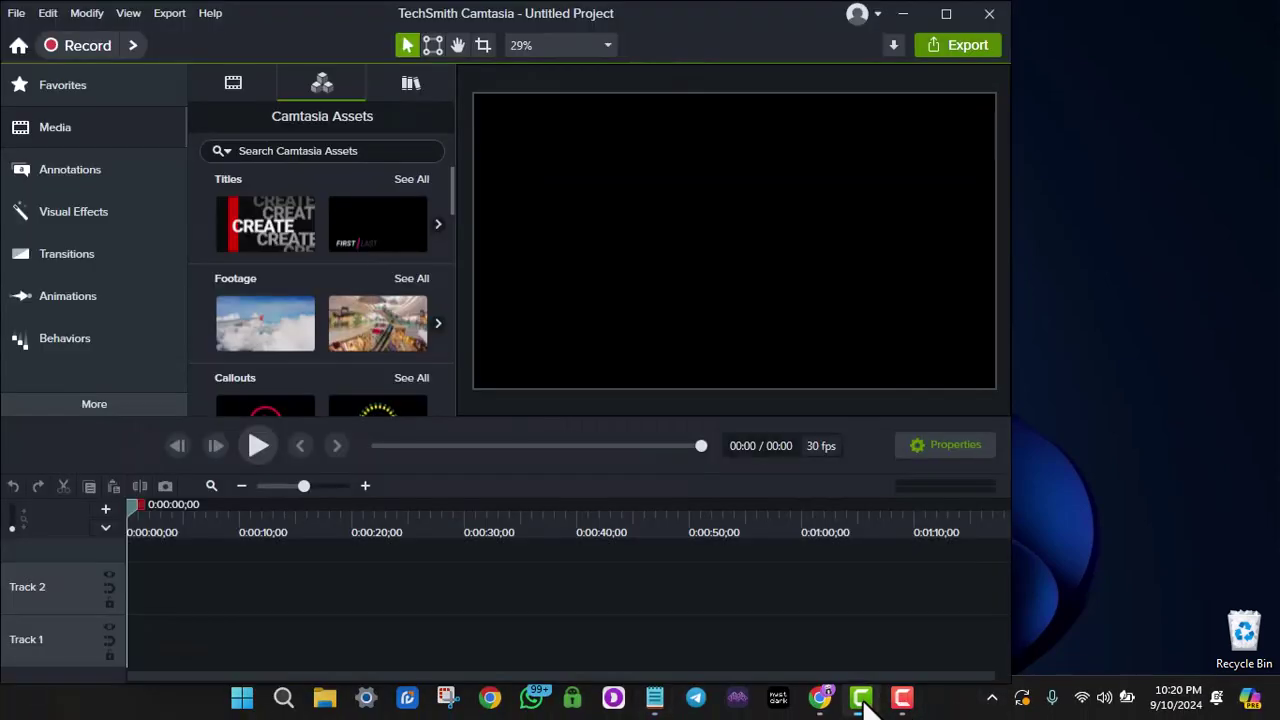
left_click(820, 697)
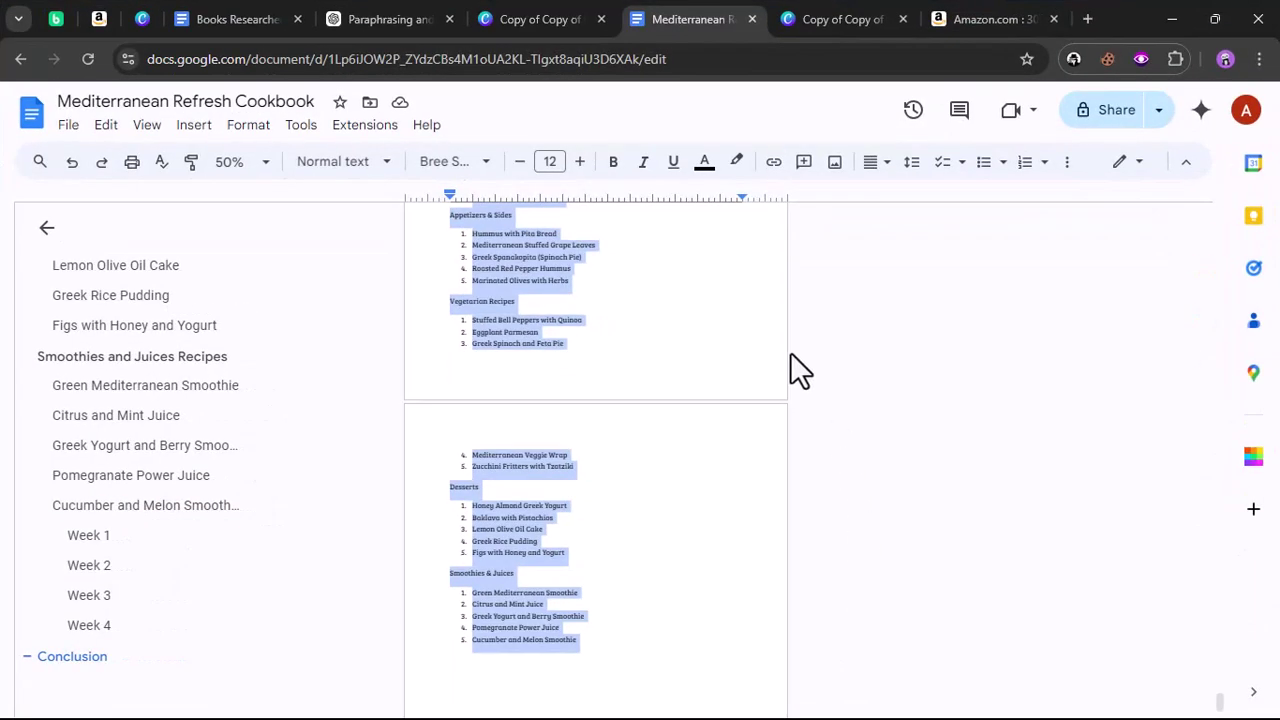
left_click(845, 20)
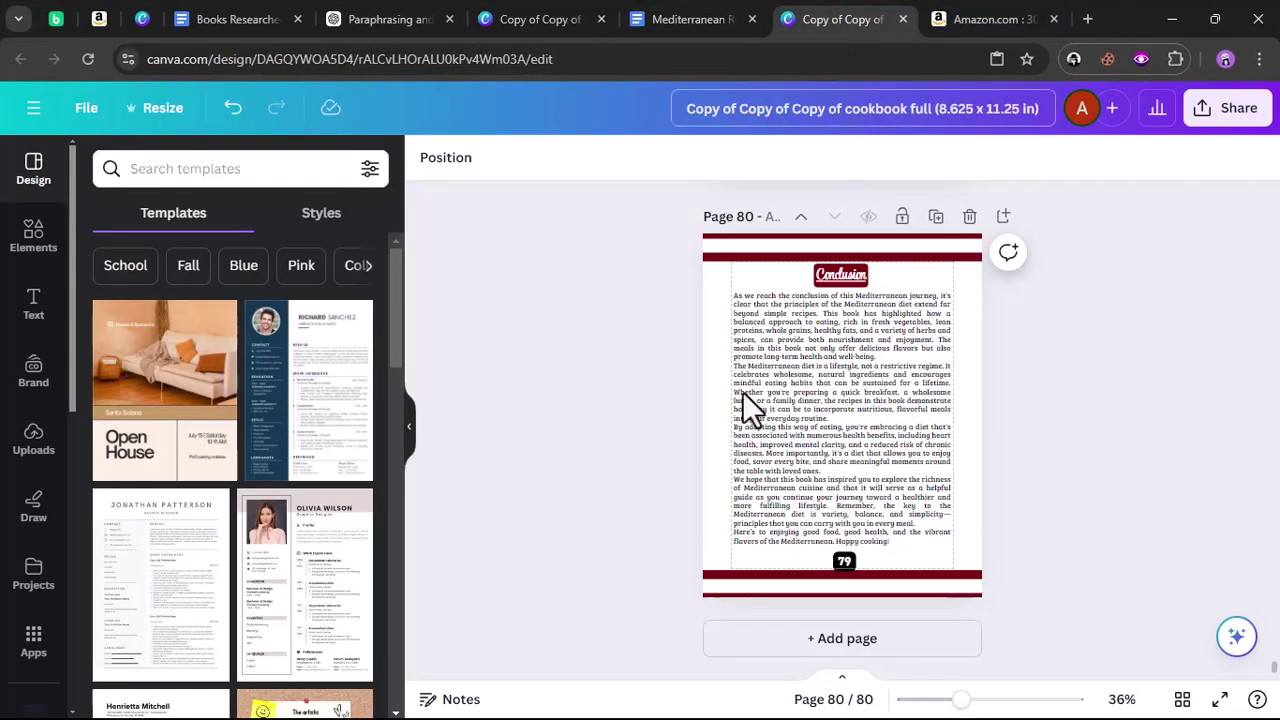
scroll(842, 430, "up", 1)
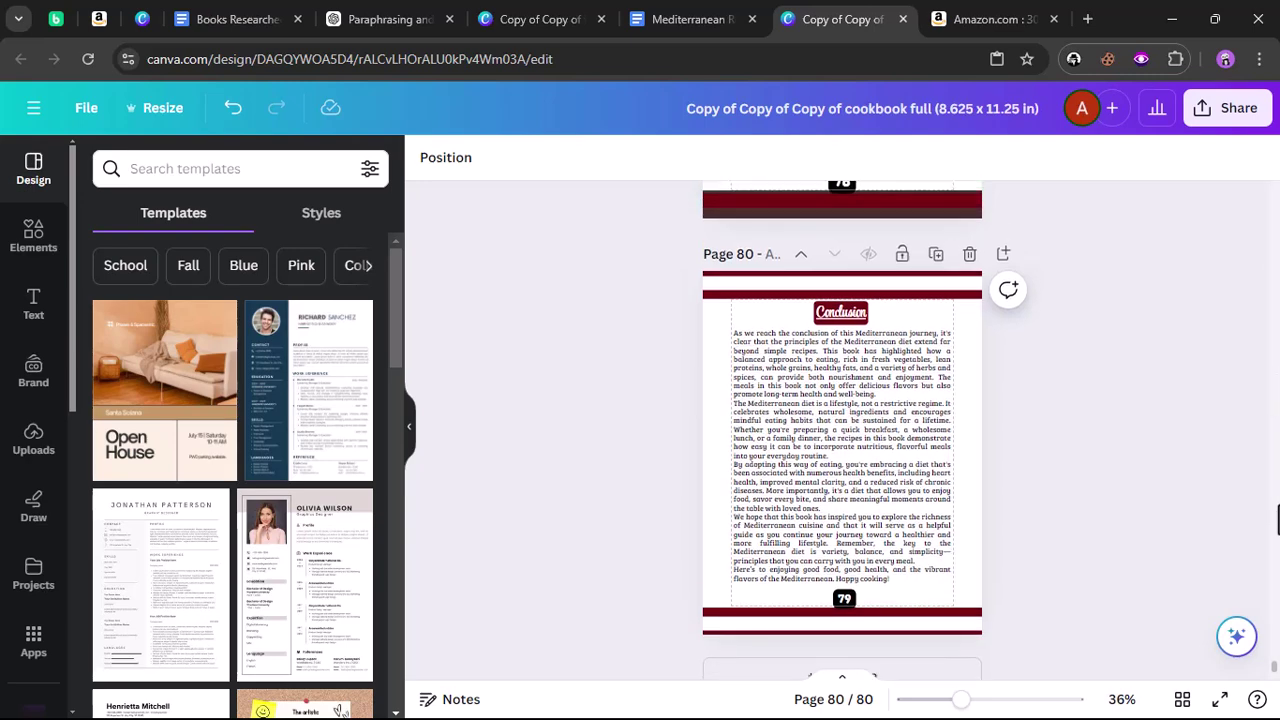
left_click_drag(1276, 672, 1276, 585)
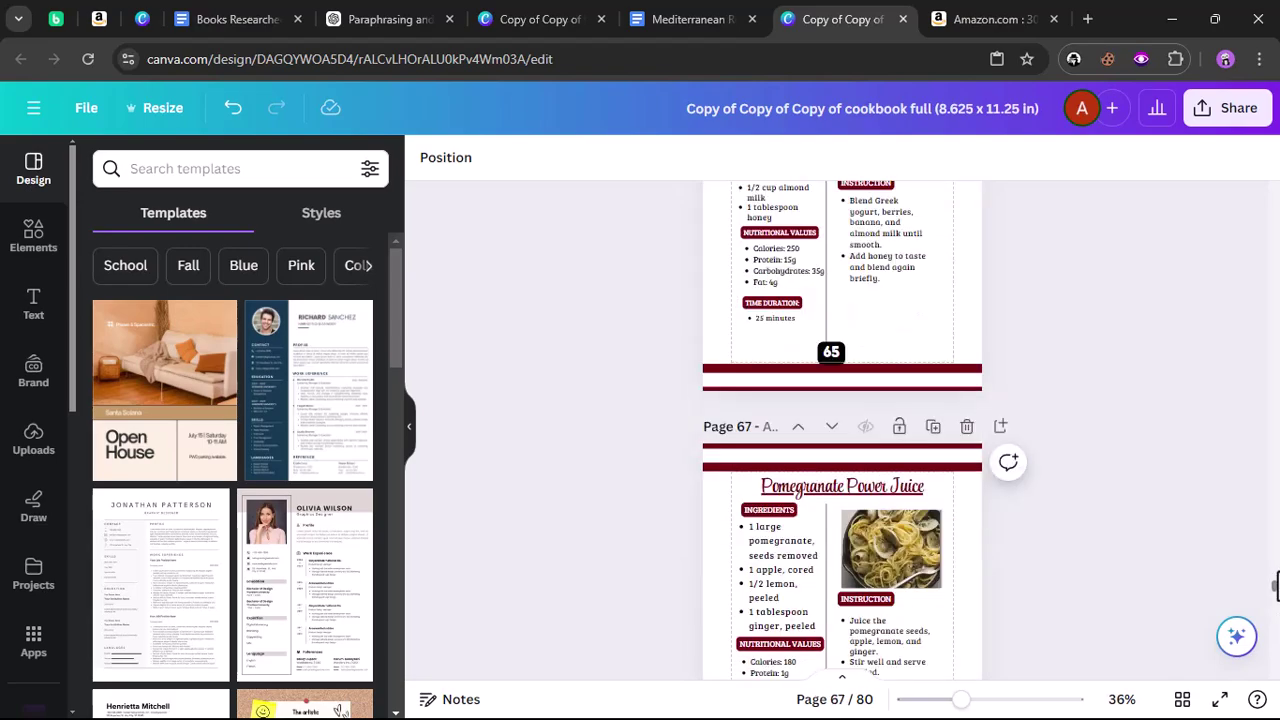
scroll(1207, 462, "up", 7)
scroll(1208, 461, "up", 20)
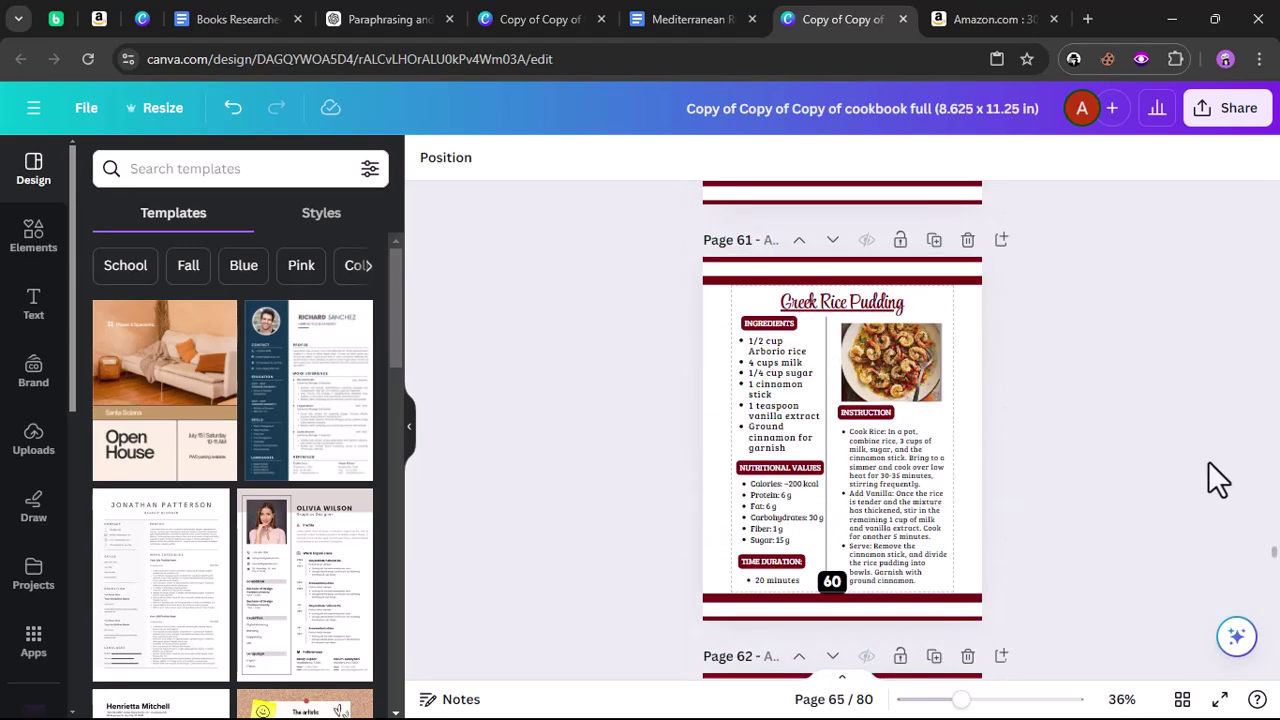
scroll(1208, 461, "up", 20)
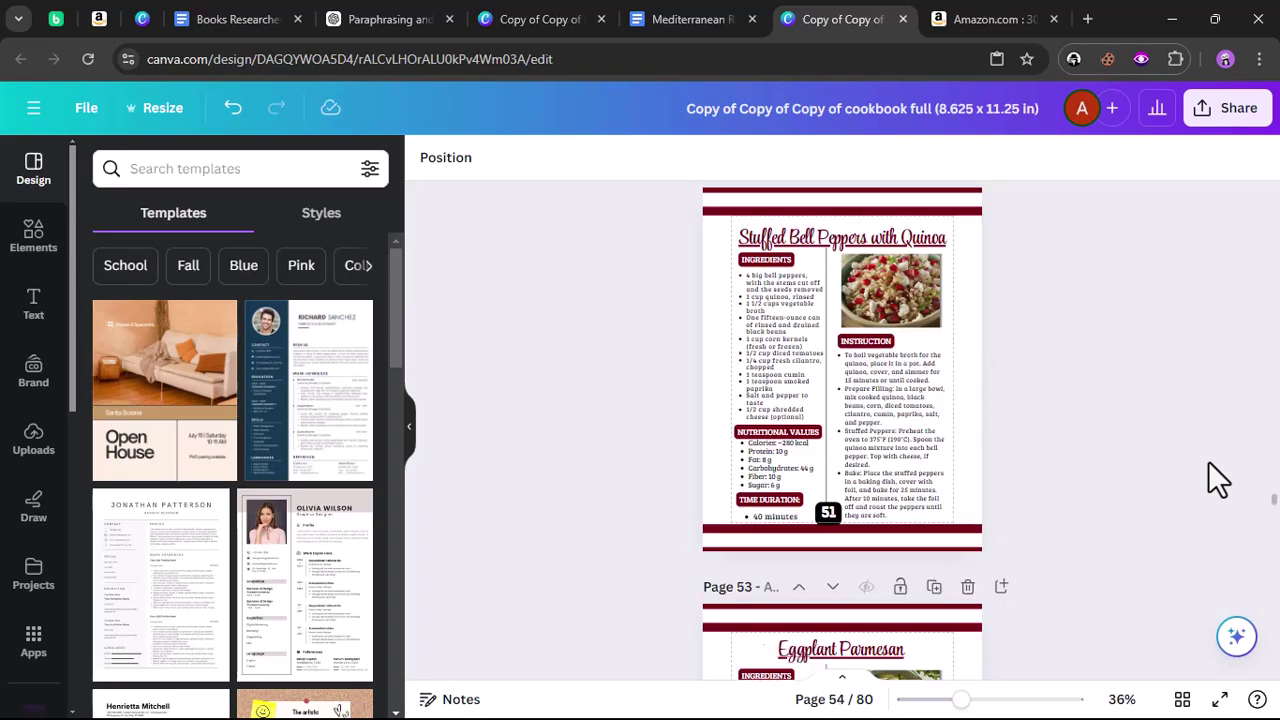
scroll(1208, 461, "up", 20)
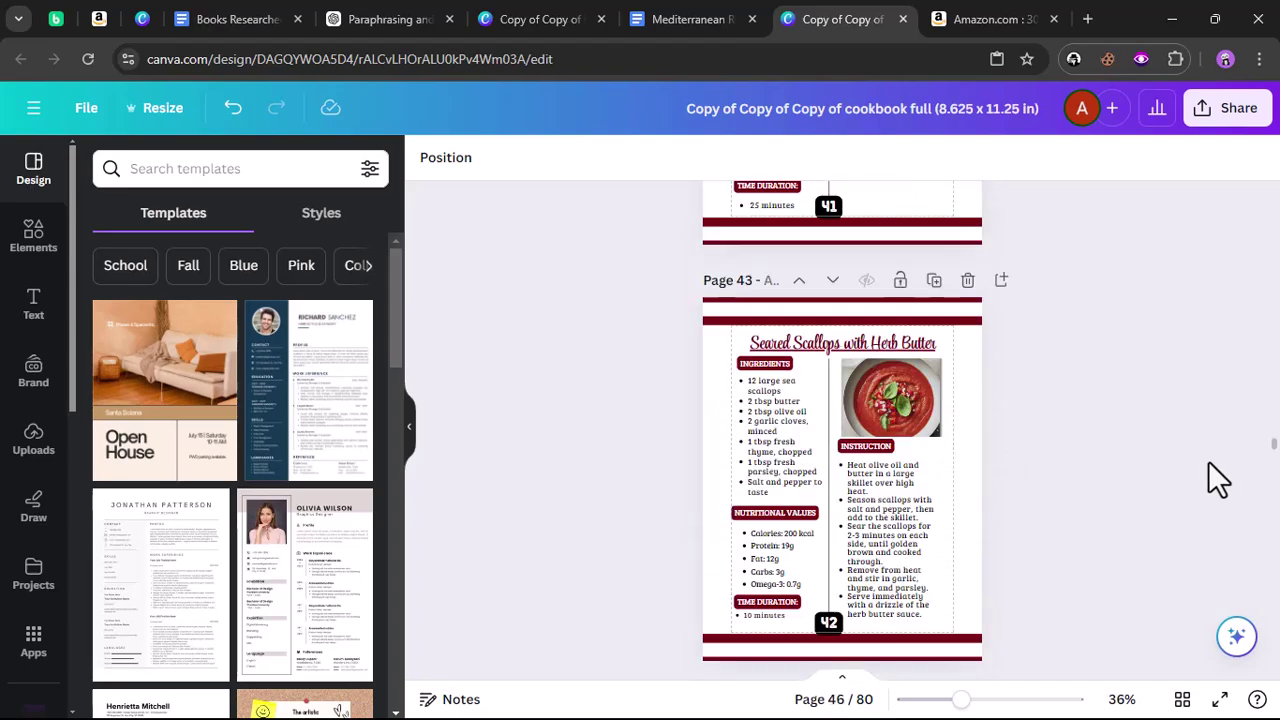
scroll(1208, 461, "up", 20)
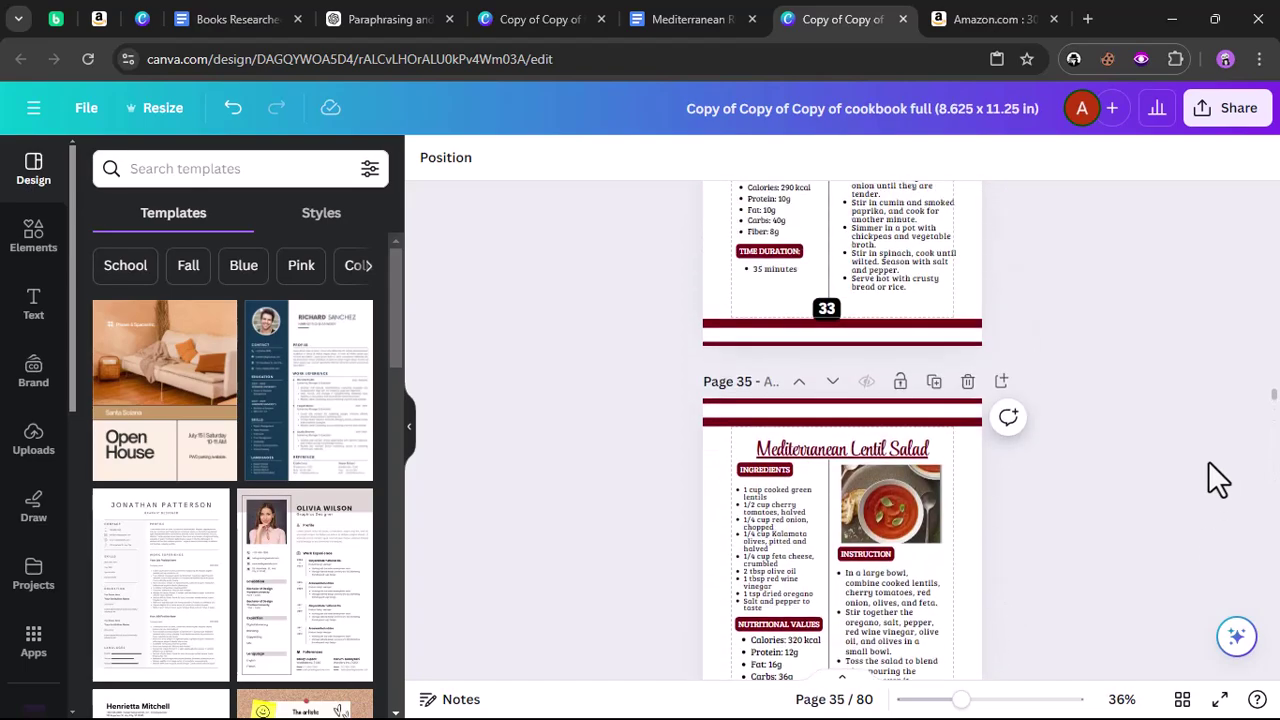
scroll(1270, 358, "up", 6)
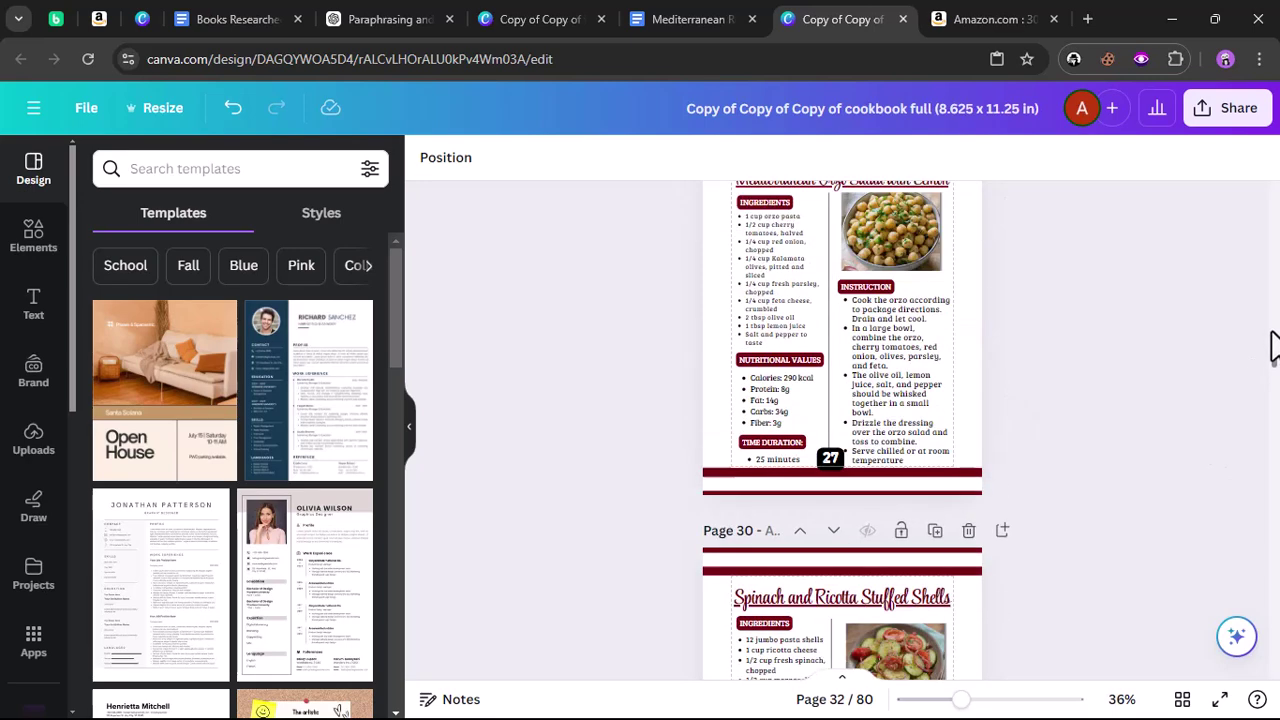
scroll(1277, 258, "up", 10)
left_click_drag(1276, 200, 1276, 188)
scroll(666, 330, "down", 5)
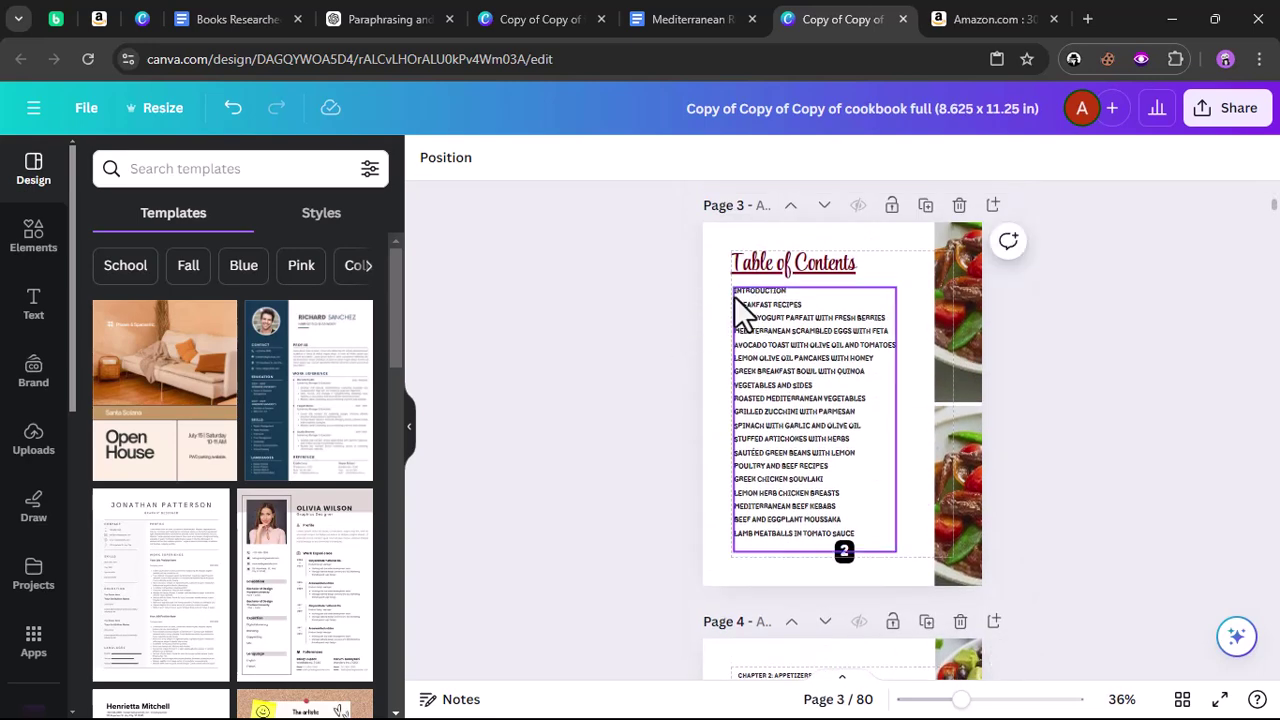
- Replace the page 3 contents list with the copied Introduction and Breakfast Recipes sections and remove the blank line between them
left_click(735, 294)
left_click(735, 294)
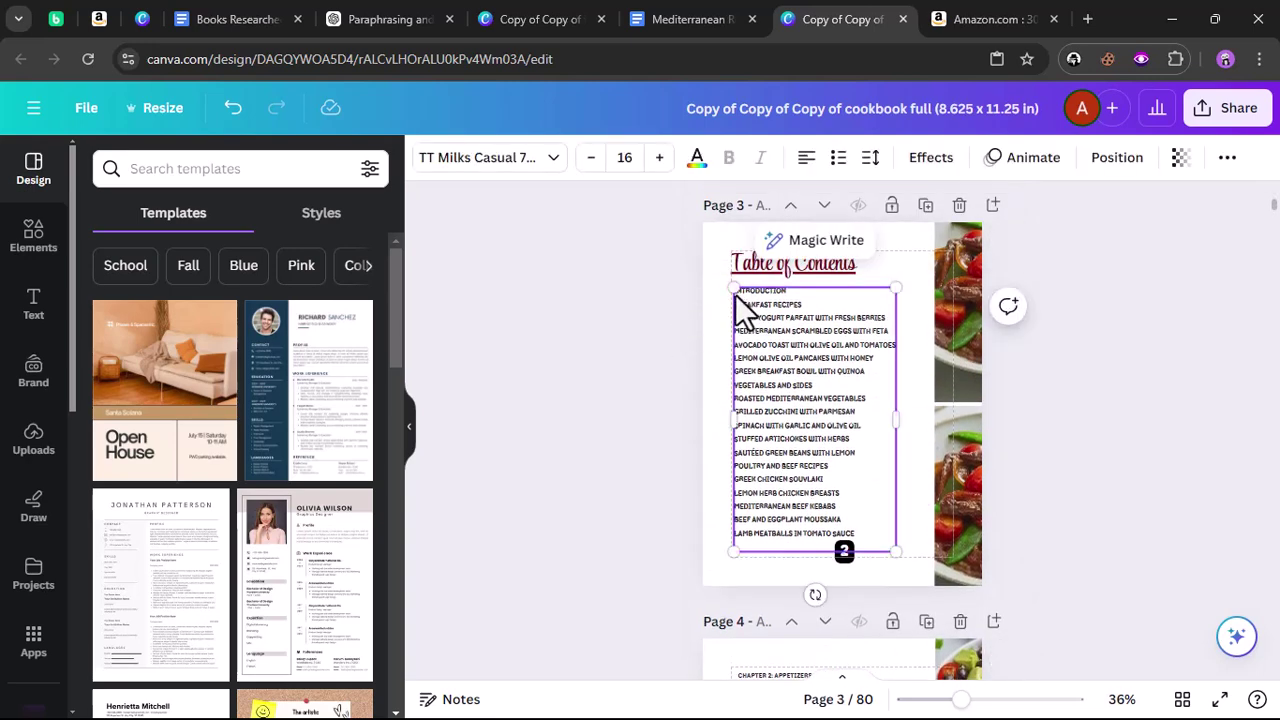
left_click_drag(735, 294, 846, 543)
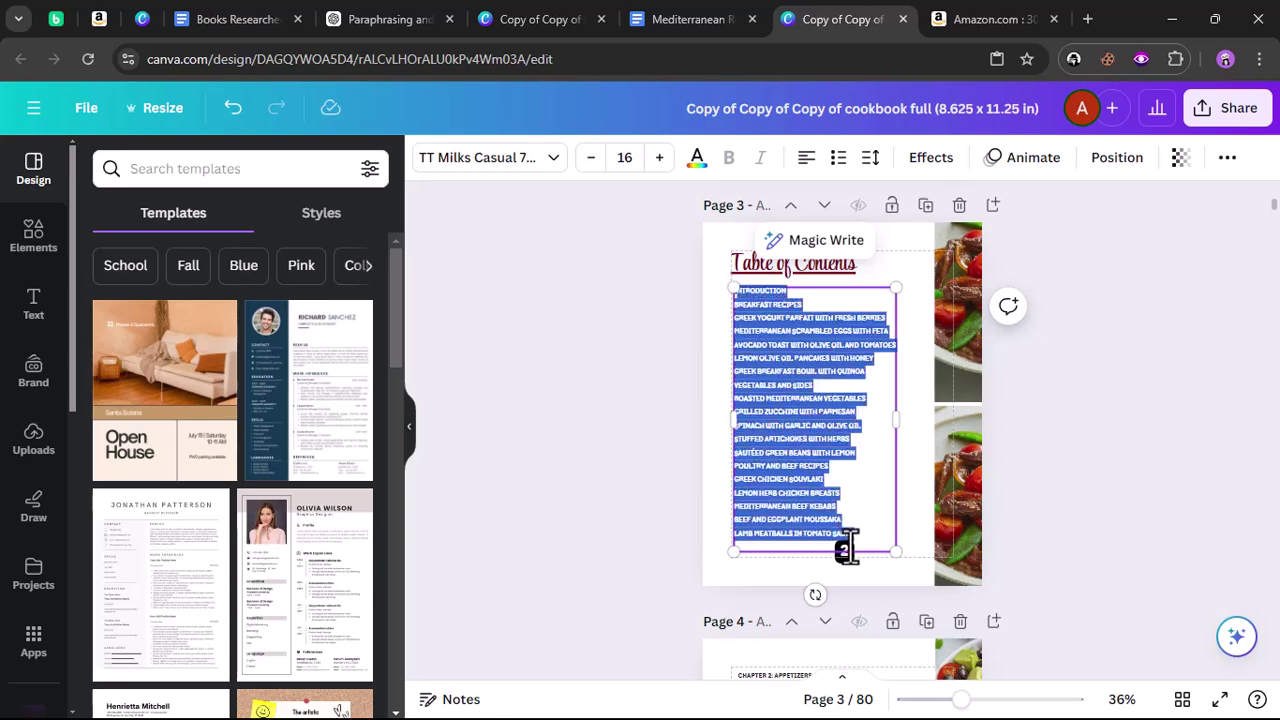
right_click(814, 523)
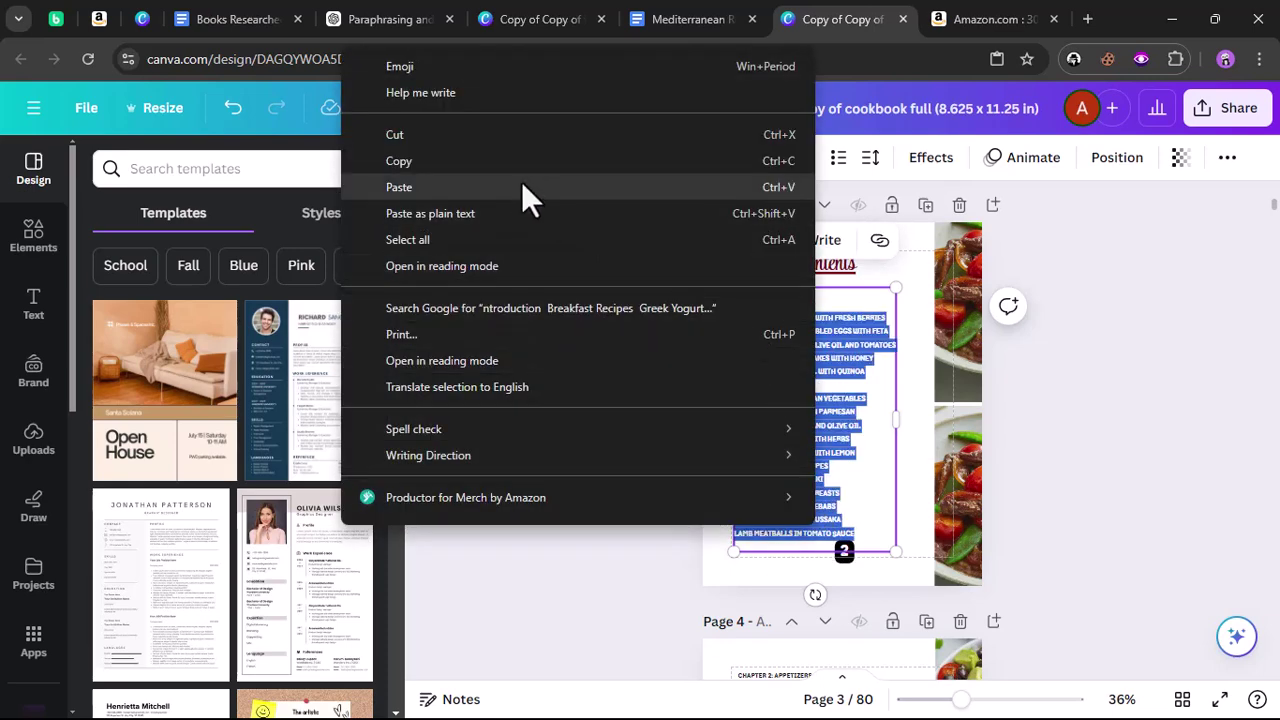
left_click(521, 185)
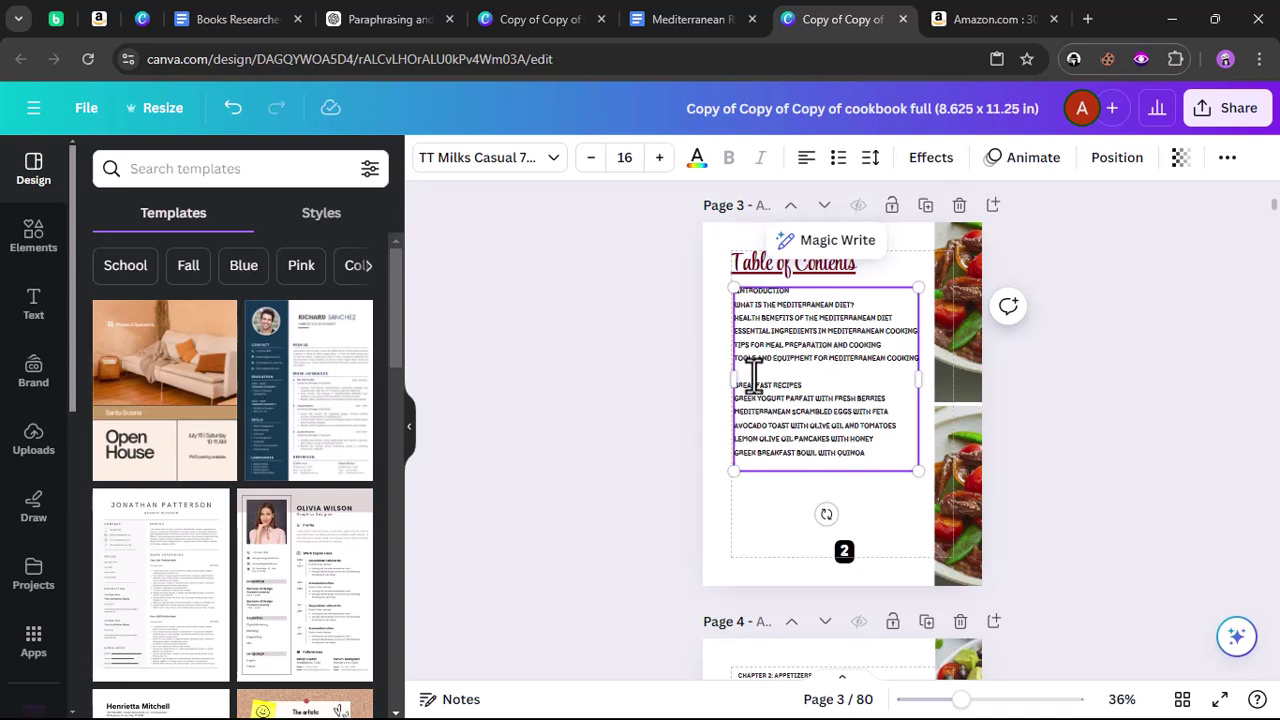
key("BackSpace")
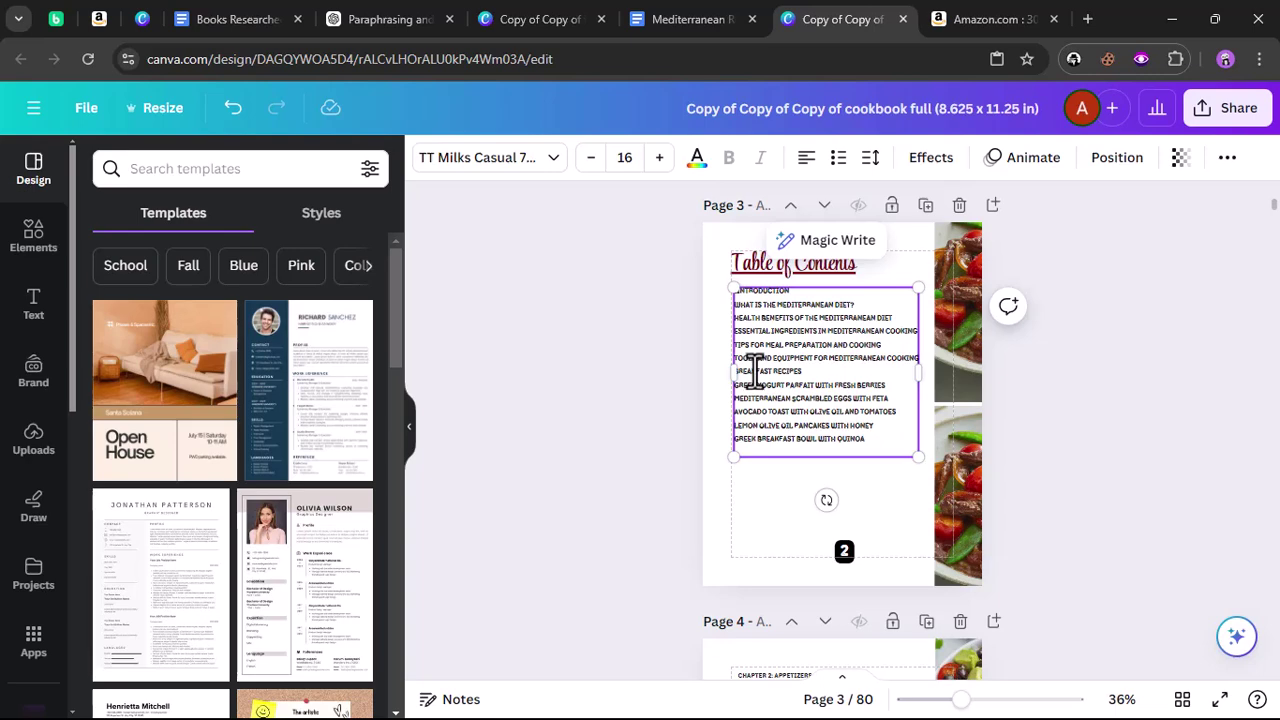
- Return to Notepad and copy the Vegetables and Sides section, through Sautéed Green Beans with Lemon
left_click(686, 19)
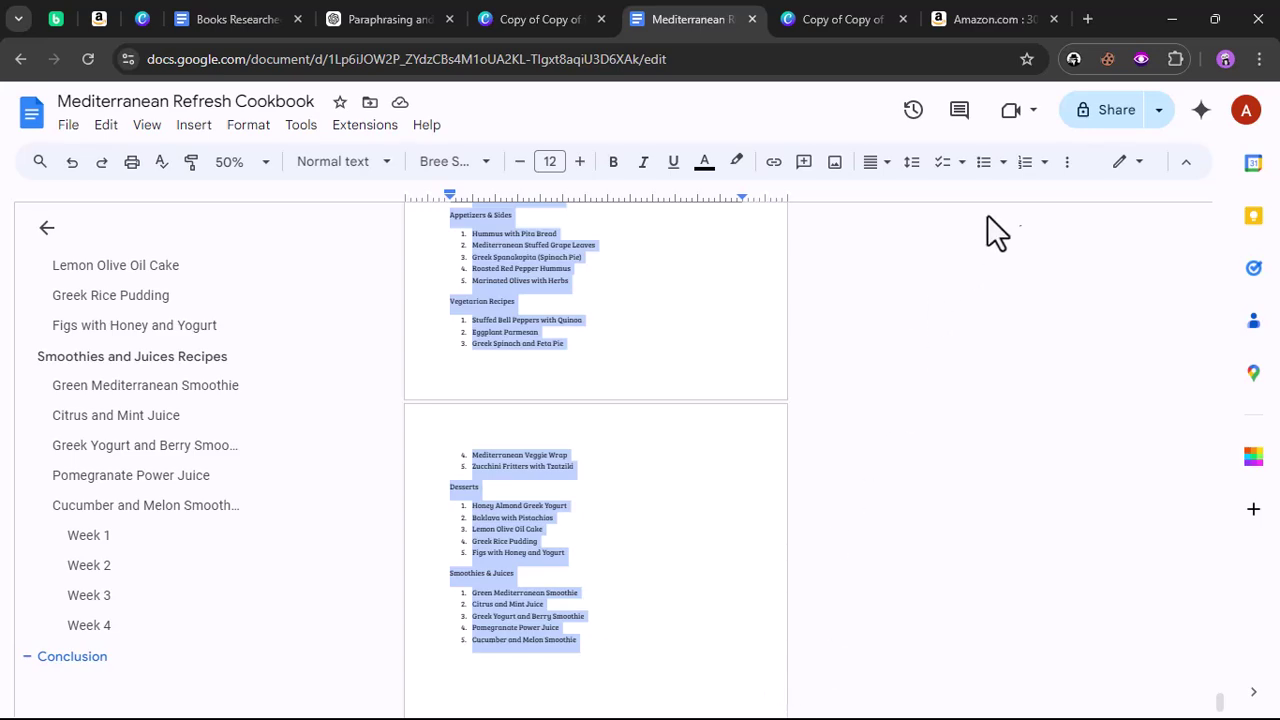
left_click(1158, 24)
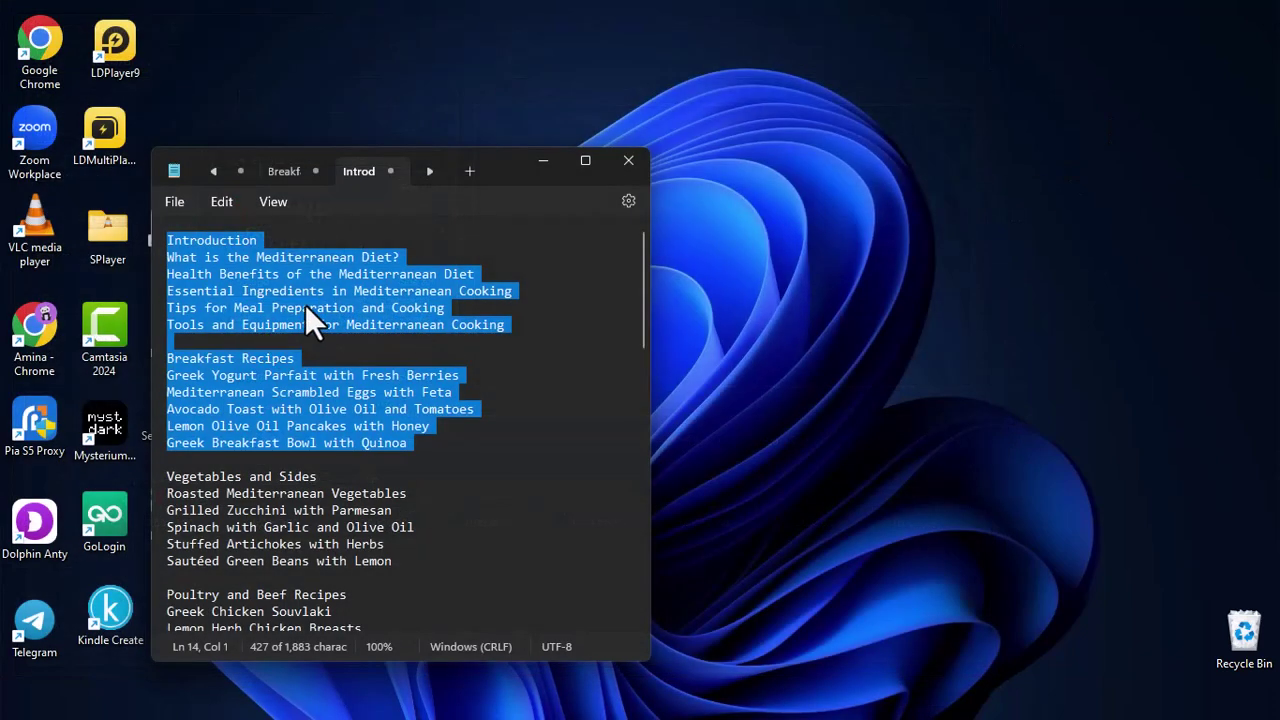
scroll(234, 425, "down", 2)
left_click_drag(167, 411, 265, 490)
right_click(369, 496)
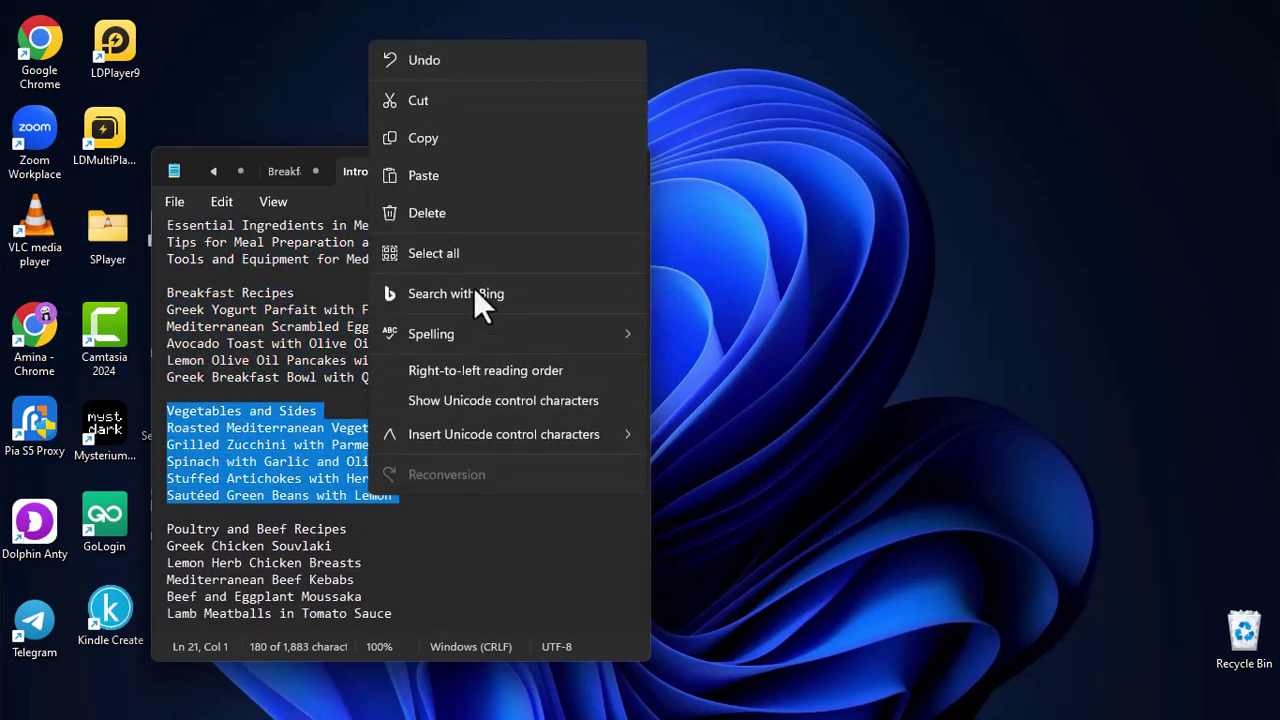
left_click(535, 138)
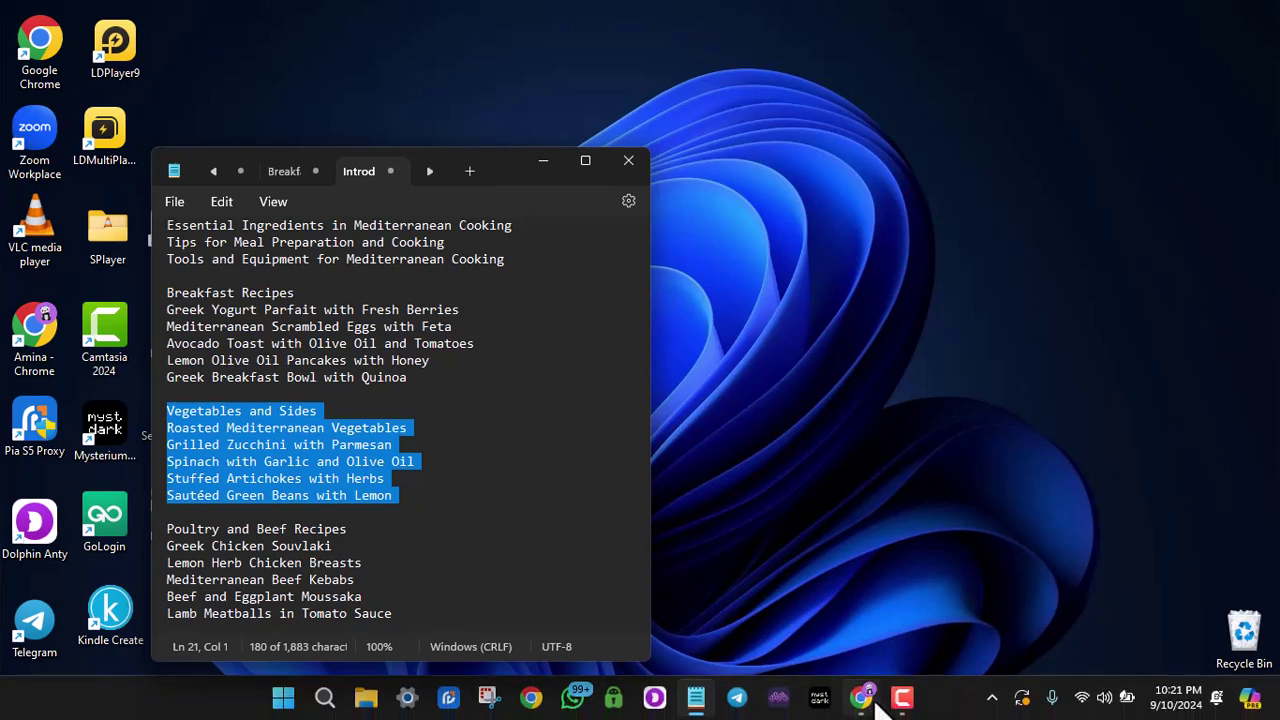
left_click(862, 711)
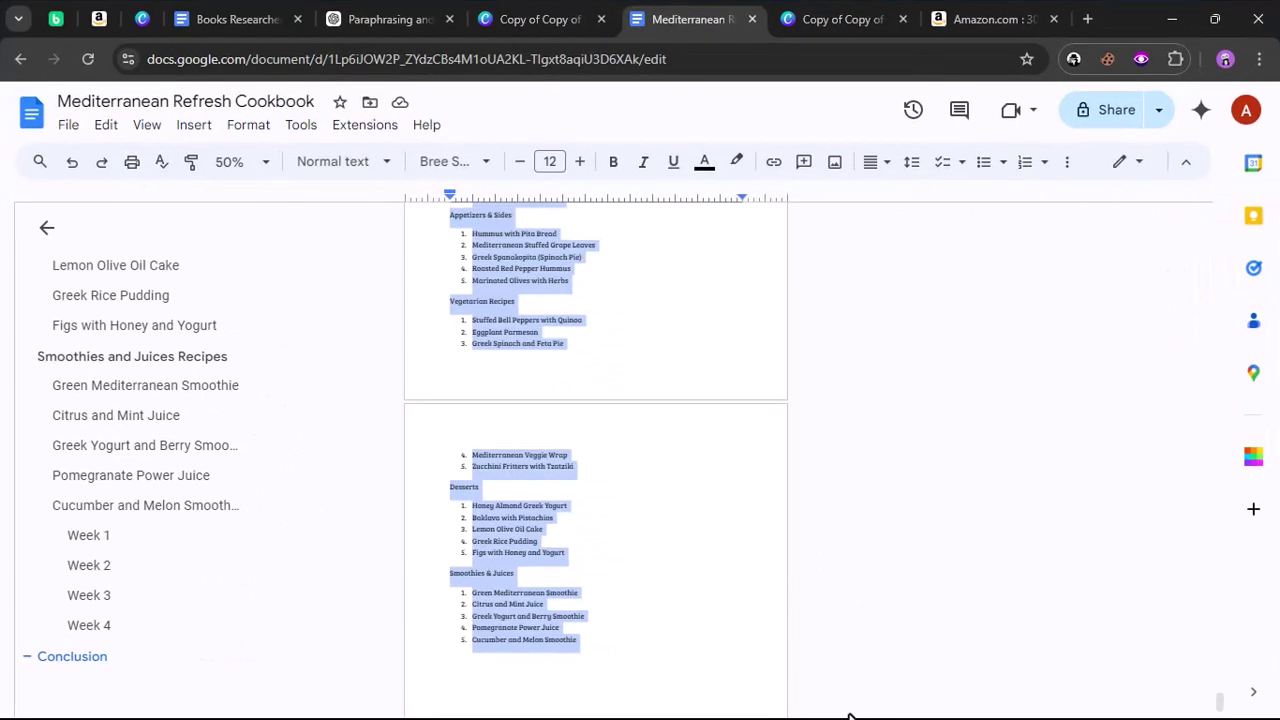
left_click(1164, 18)
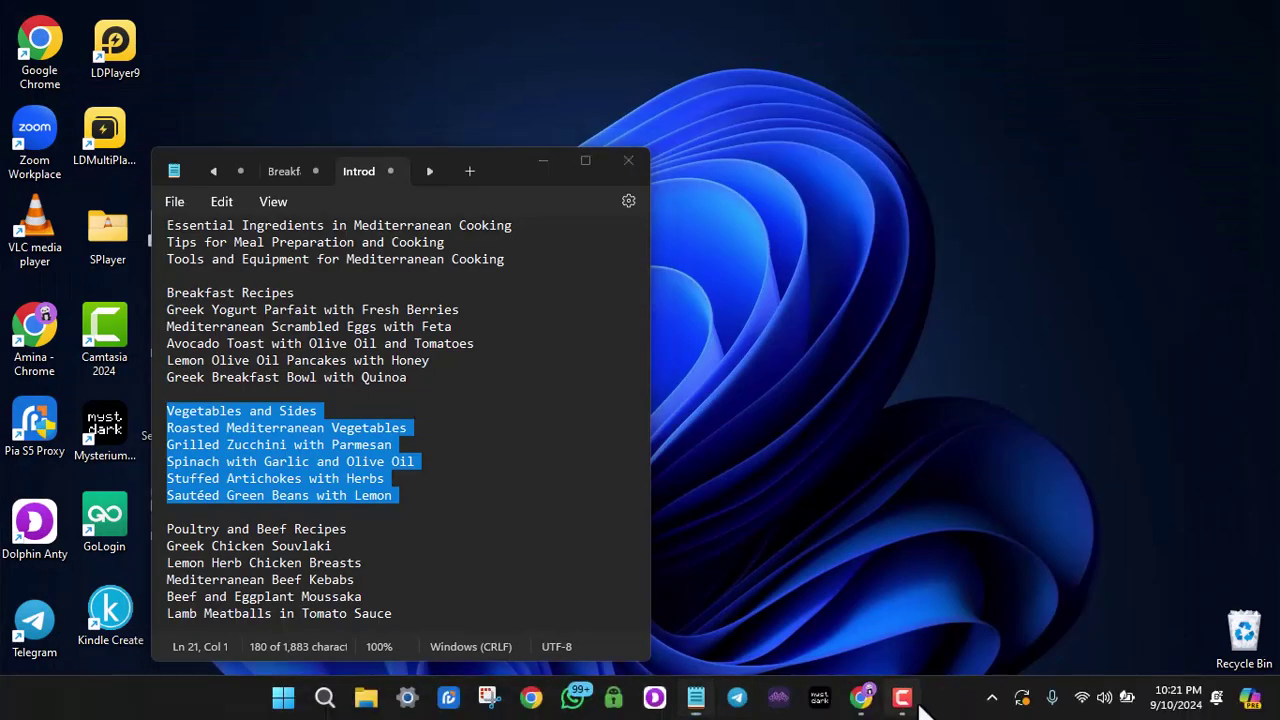
left_click(868, 702)
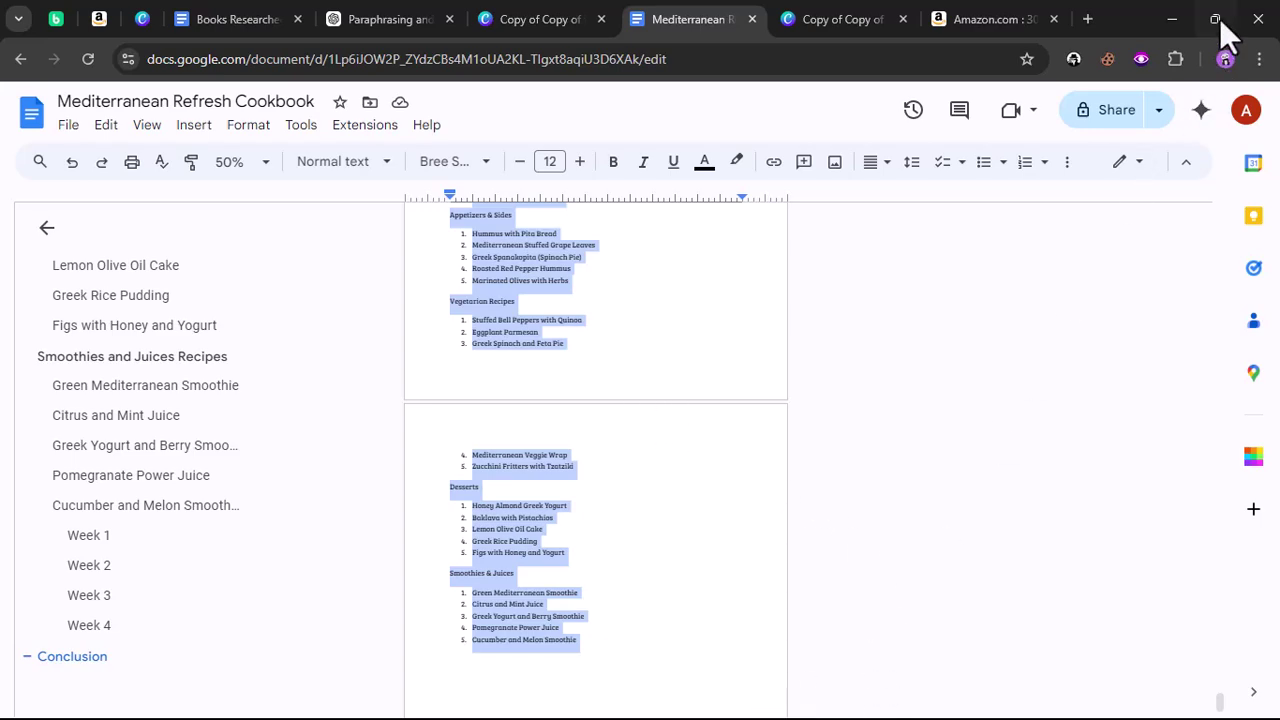
left_click(1171, 18)
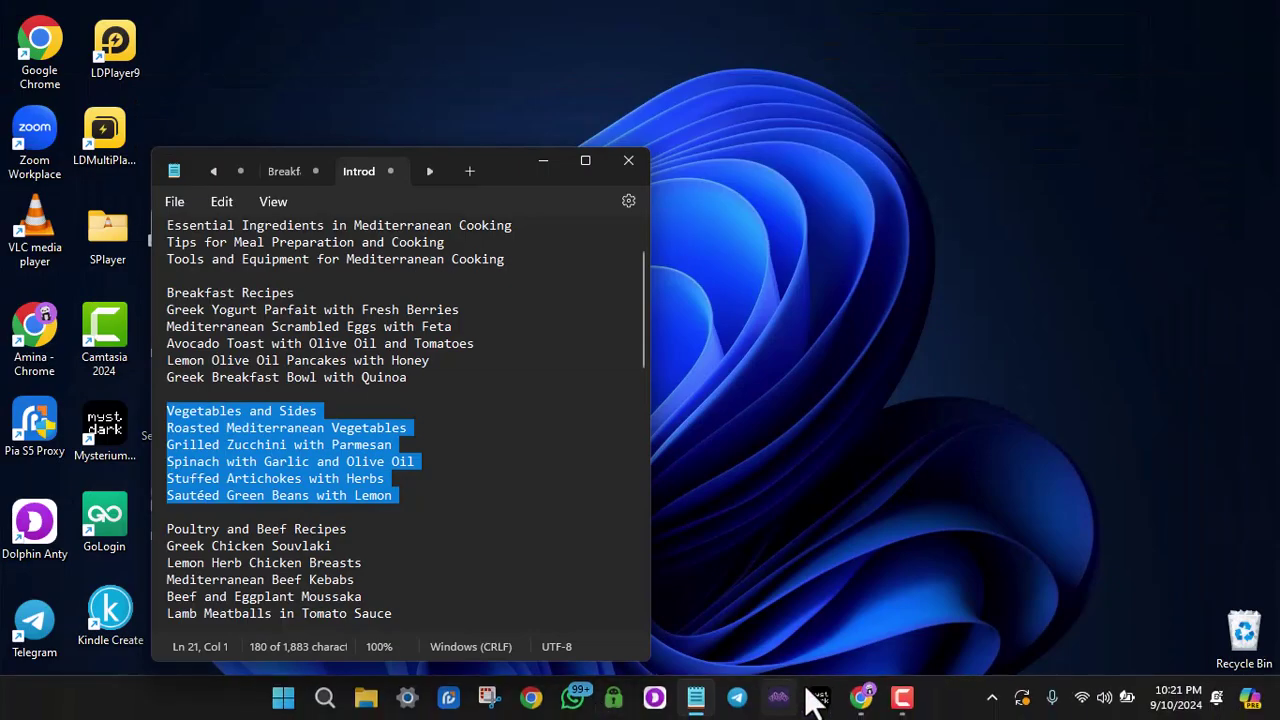
- Switch to the Canva cookbook design and paste the Vegetables and Sides section below Greek Breakfast Bowl with Quinoa on page 3
left_click(868, 712)
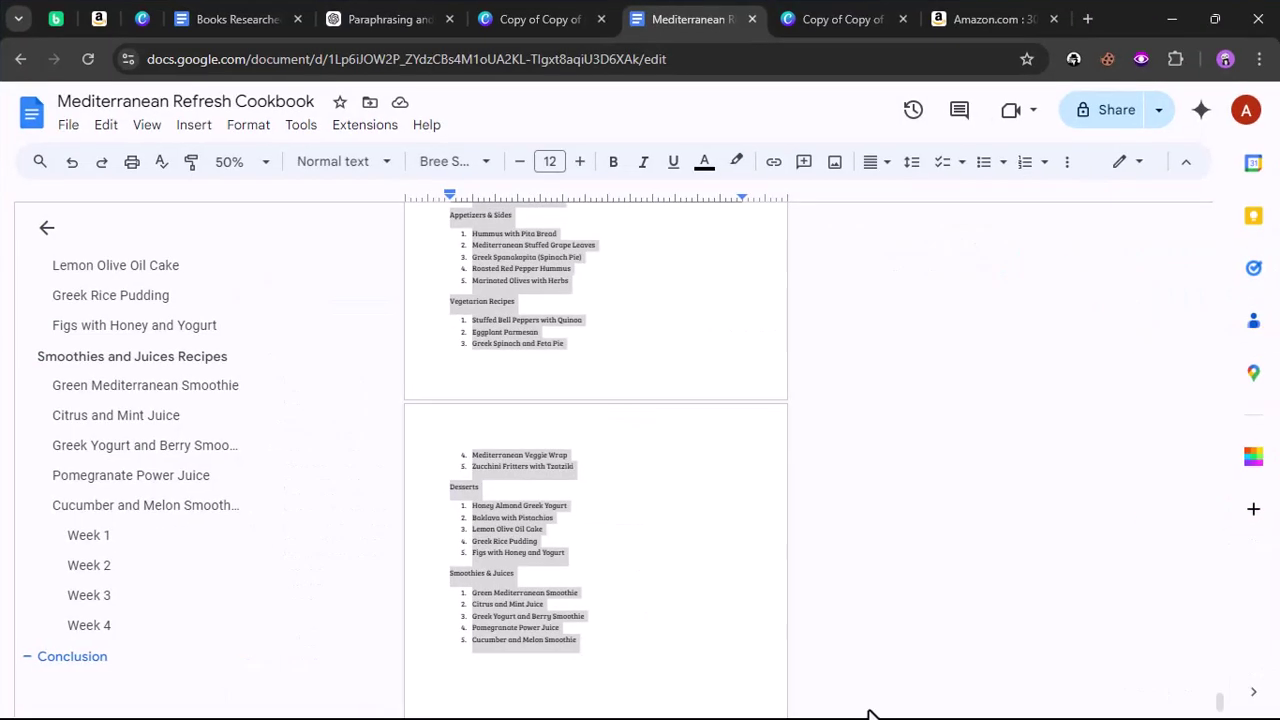
left_click(851, 16)
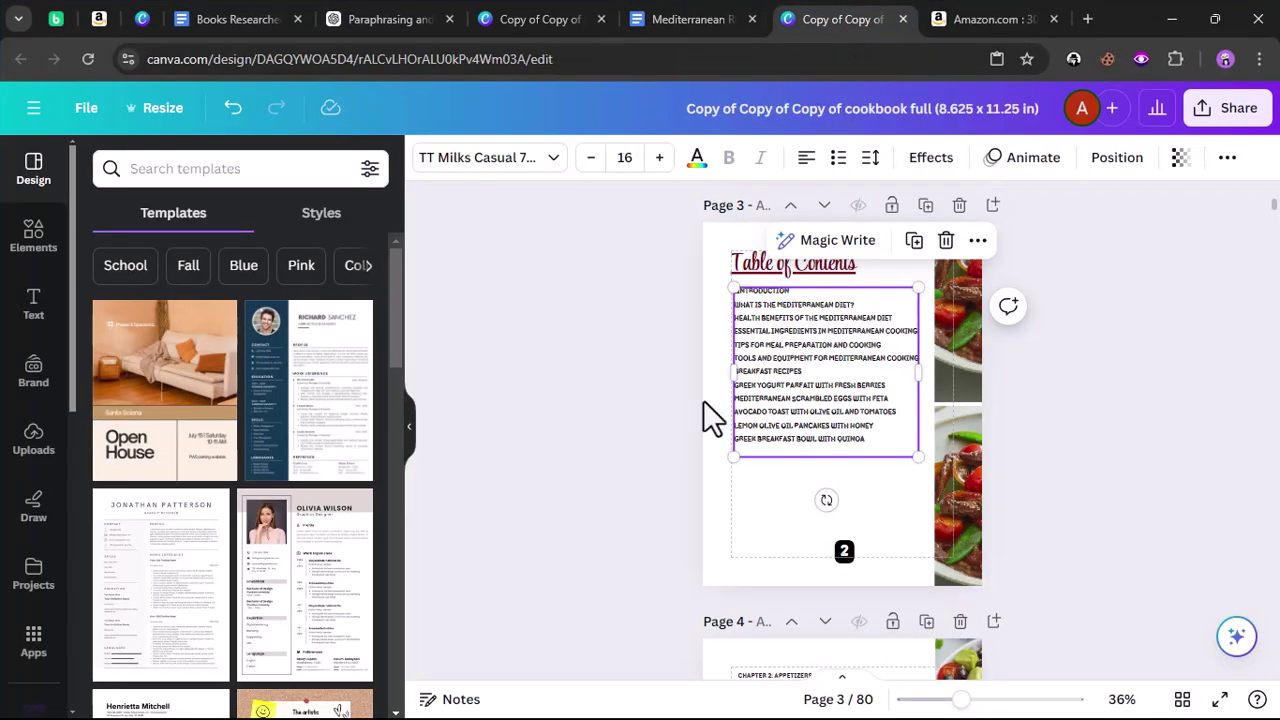
right_click(749, 450)
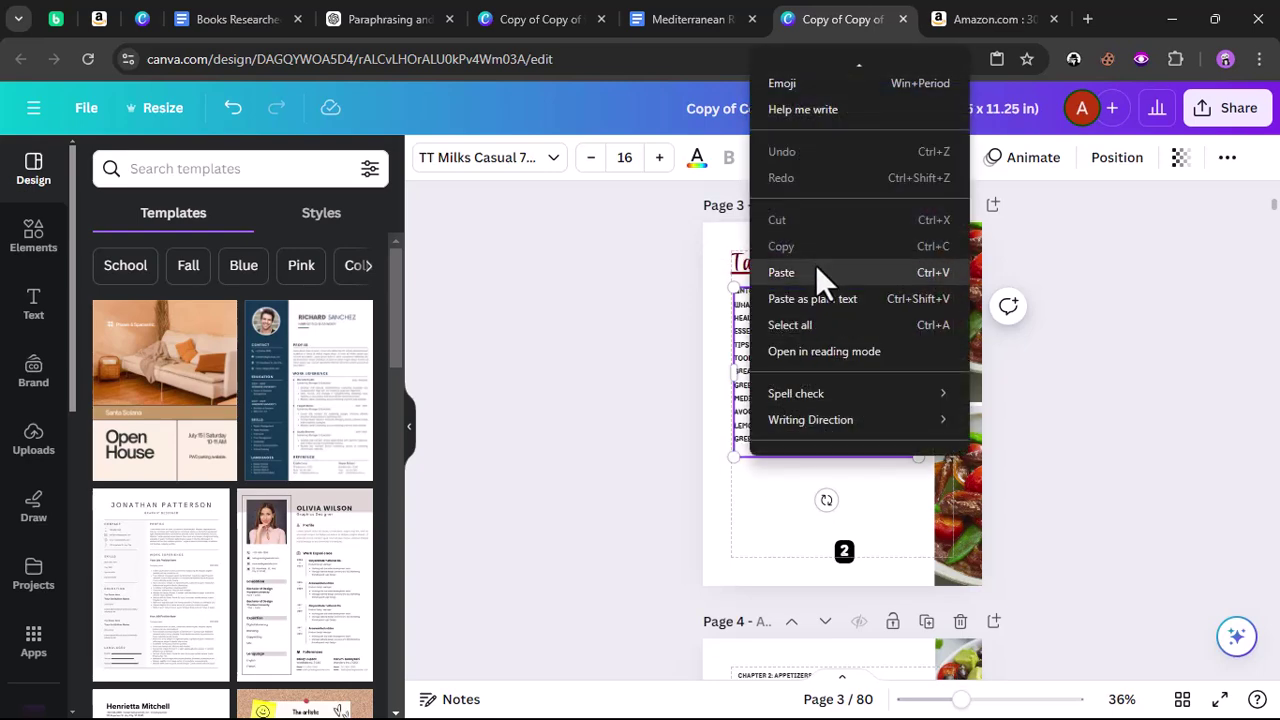
left_click(815, 272)
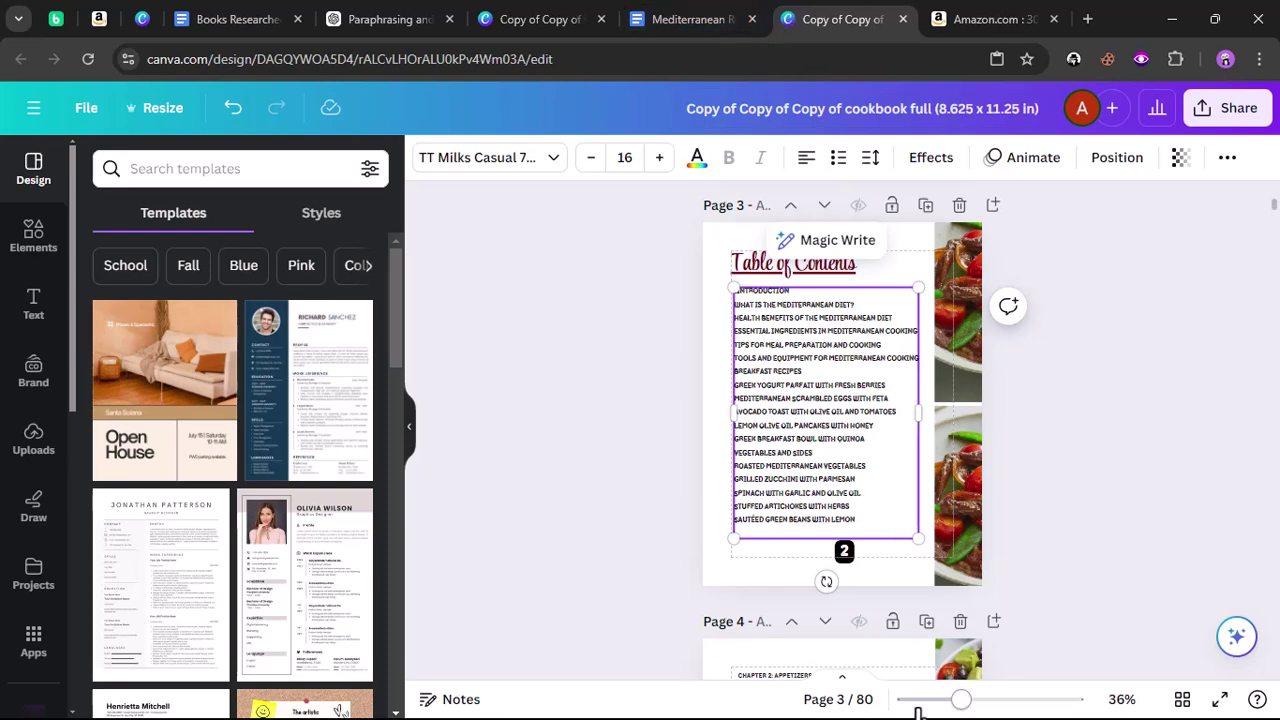
- Switch to the Mediterranean Refresh Cookbook document in Google Docs and copy the Poultry and Beef Recipes section, through Lamb Meatballs in Tomato Sauce
left_click(651, 19)
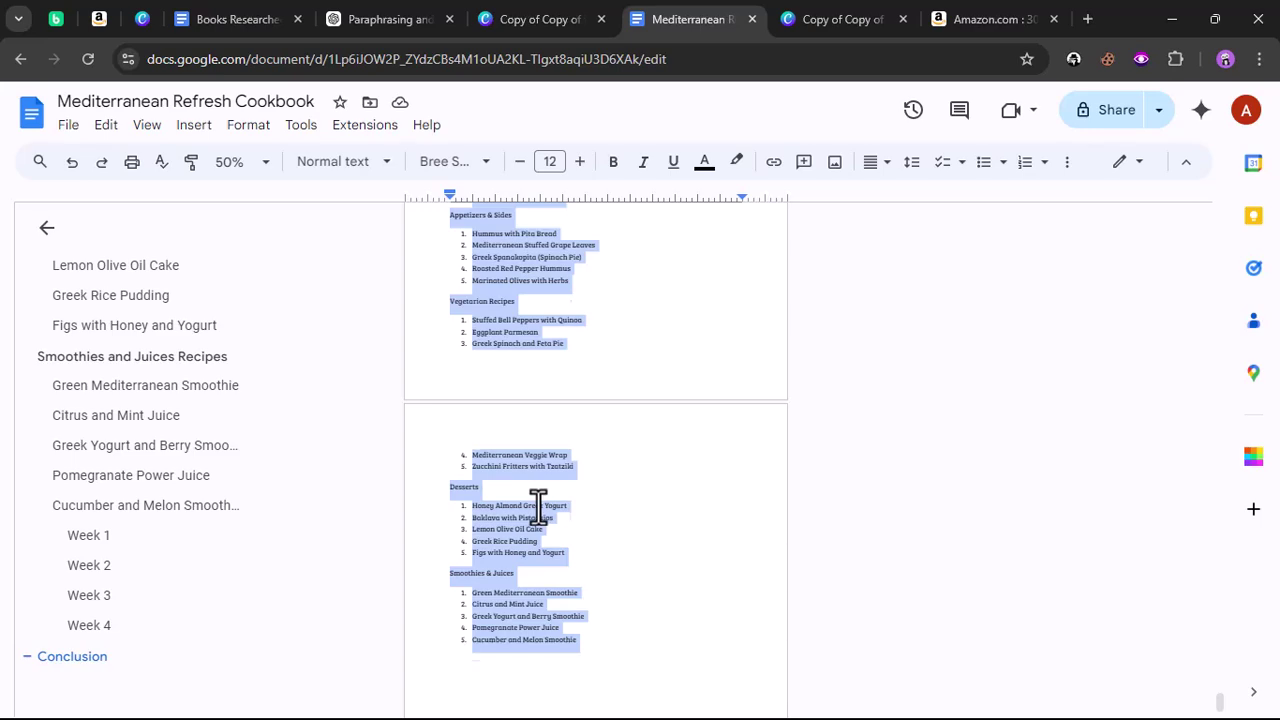
scroll(538, 505, "up", 4)
scroll(538, 505, "up", 3)
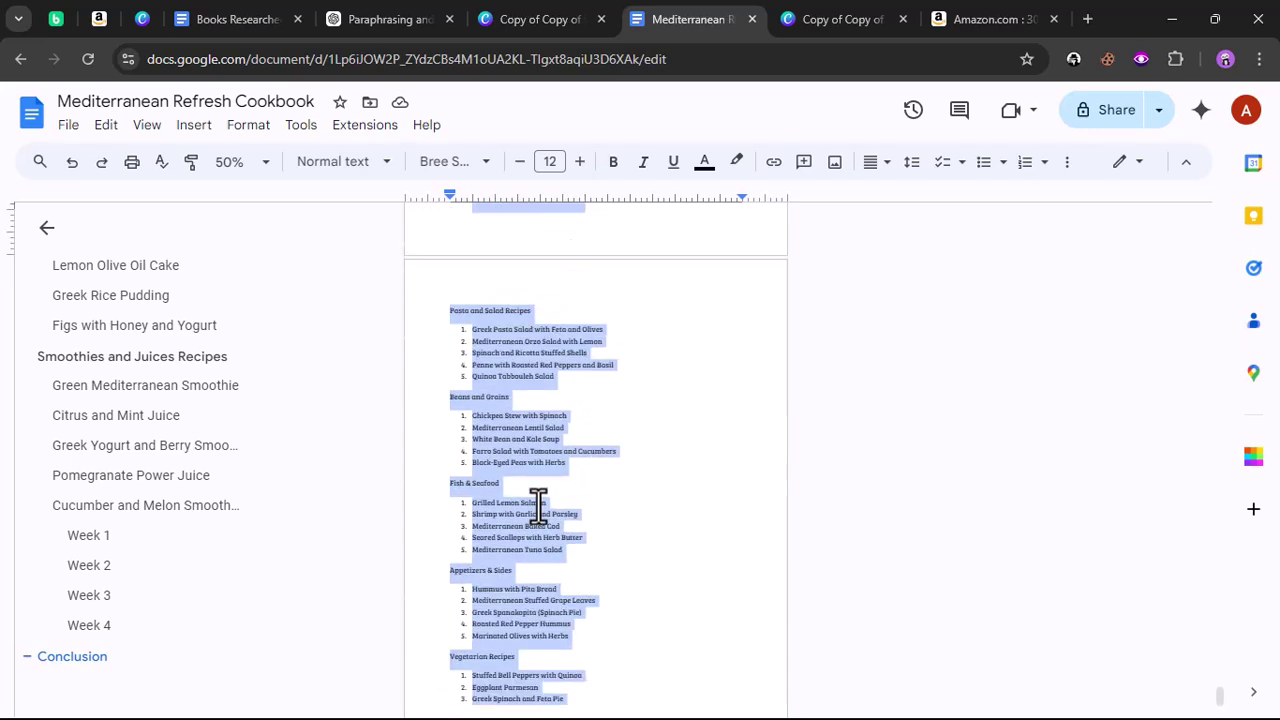
left_click(813, 22)
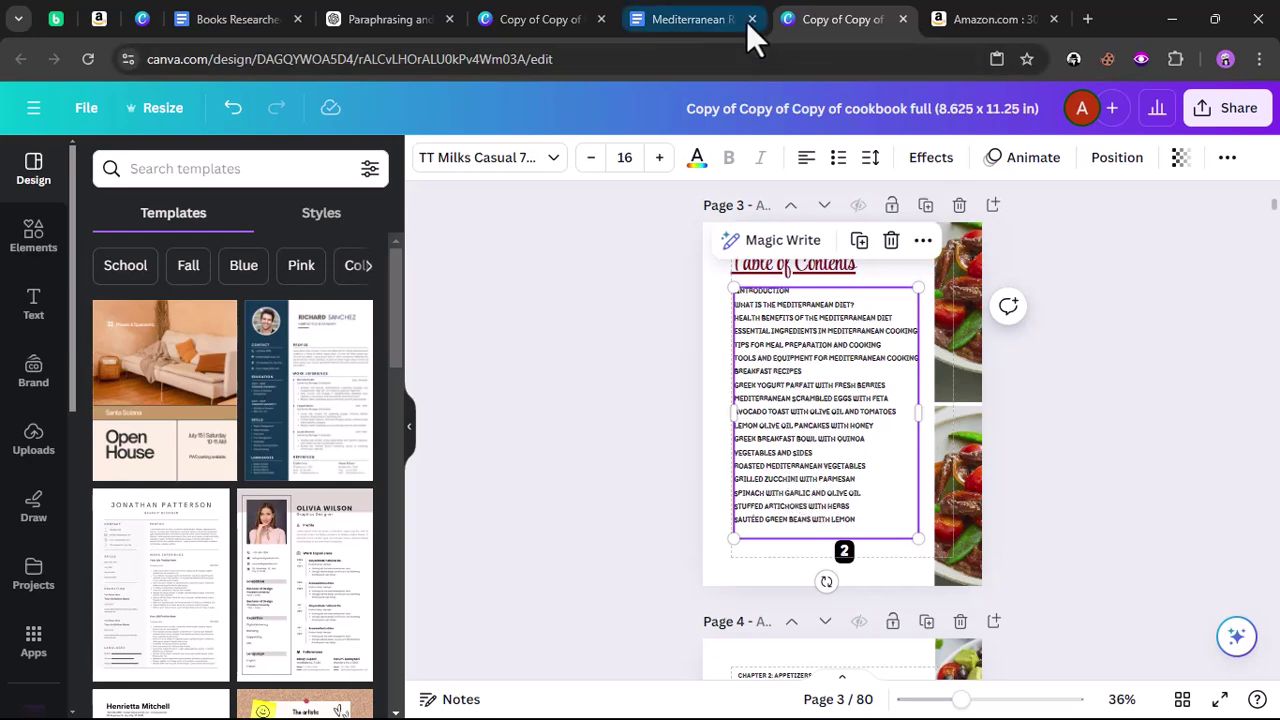
left_click(683, 20)
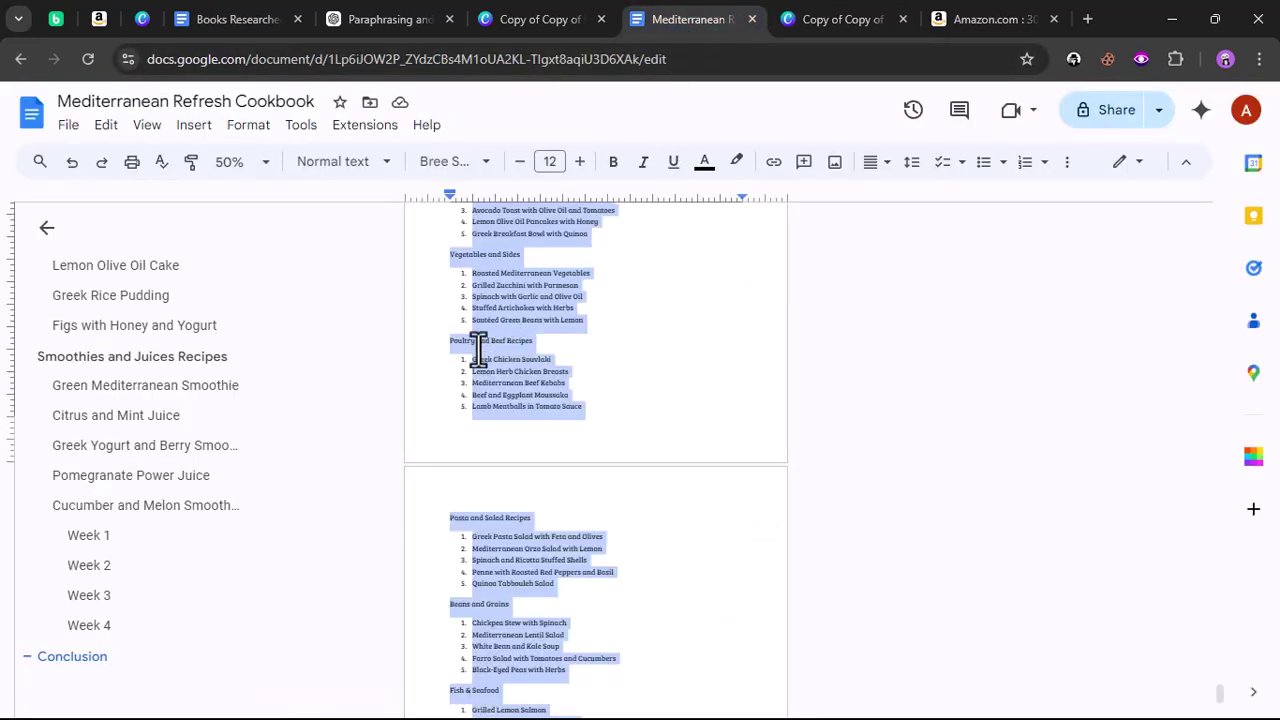
left_click_drag(443, 346, 597, 414)
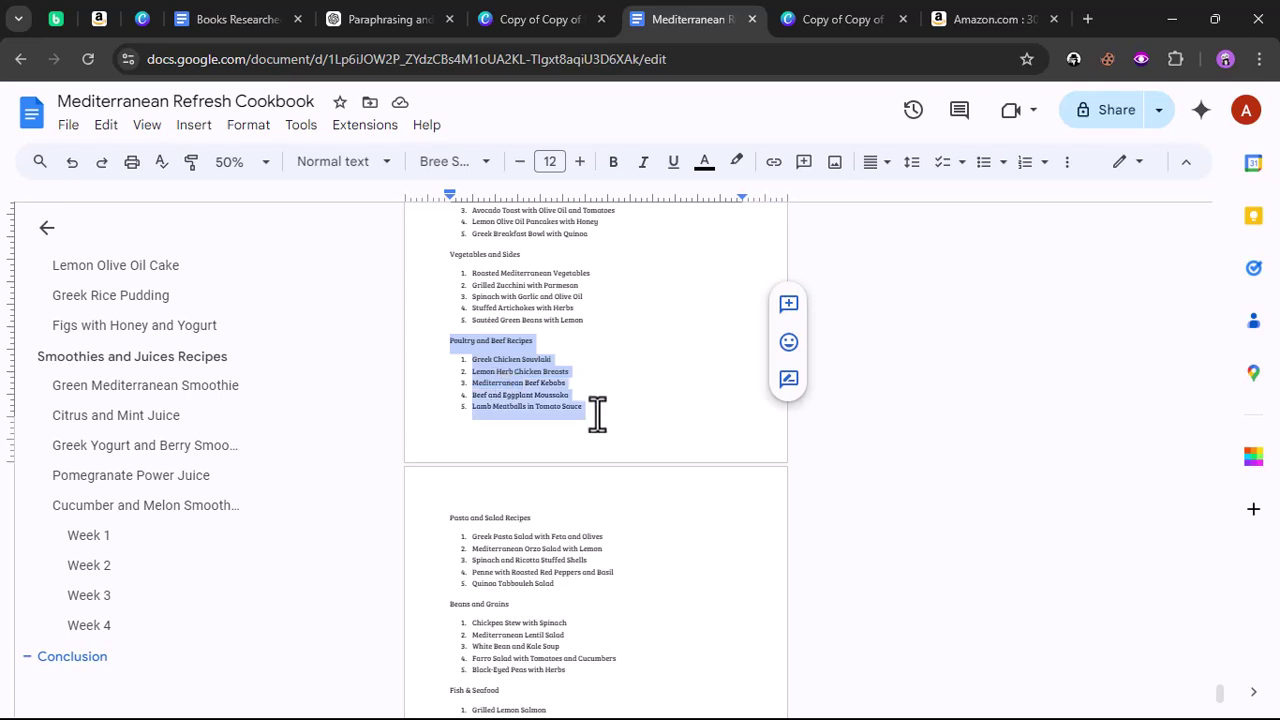
right_click(552, 406)
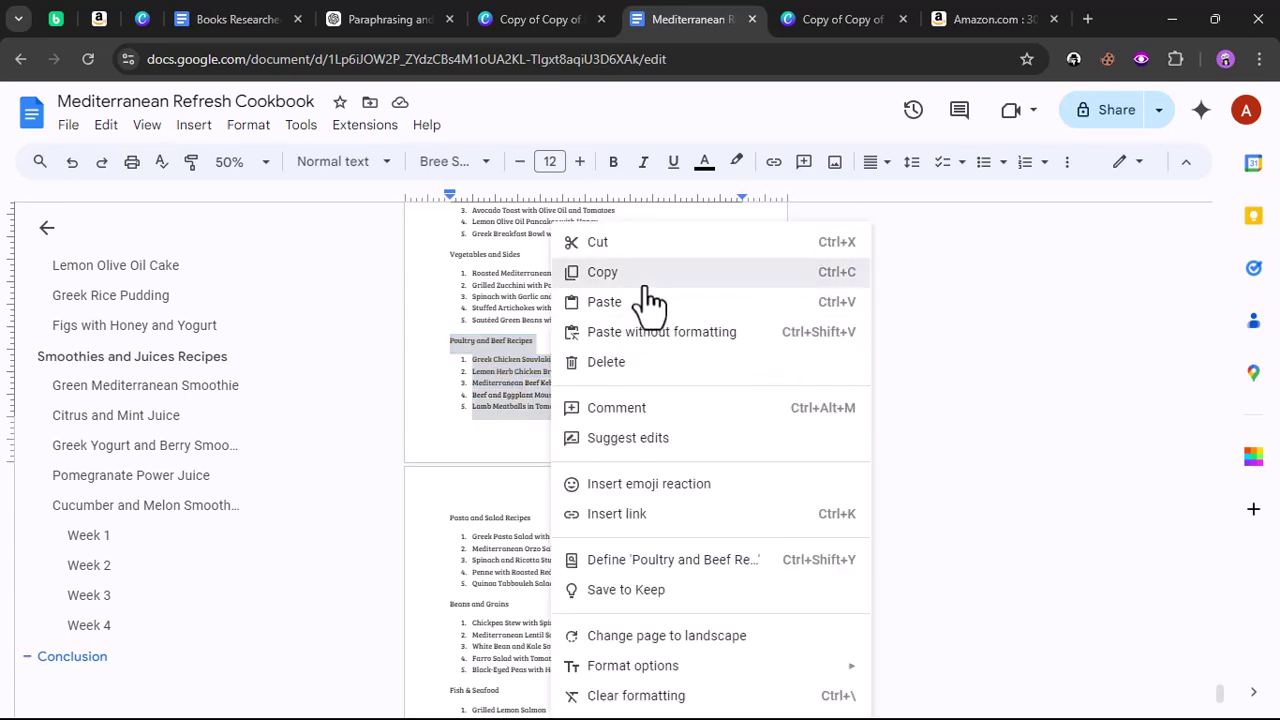
- Back in the Canva cookbook design, set the page 3 list's line spacing to 1.4 and paste Poultry and Beef Recipes below Sautéed Green Beans with Lemon
left_click(820, 20)
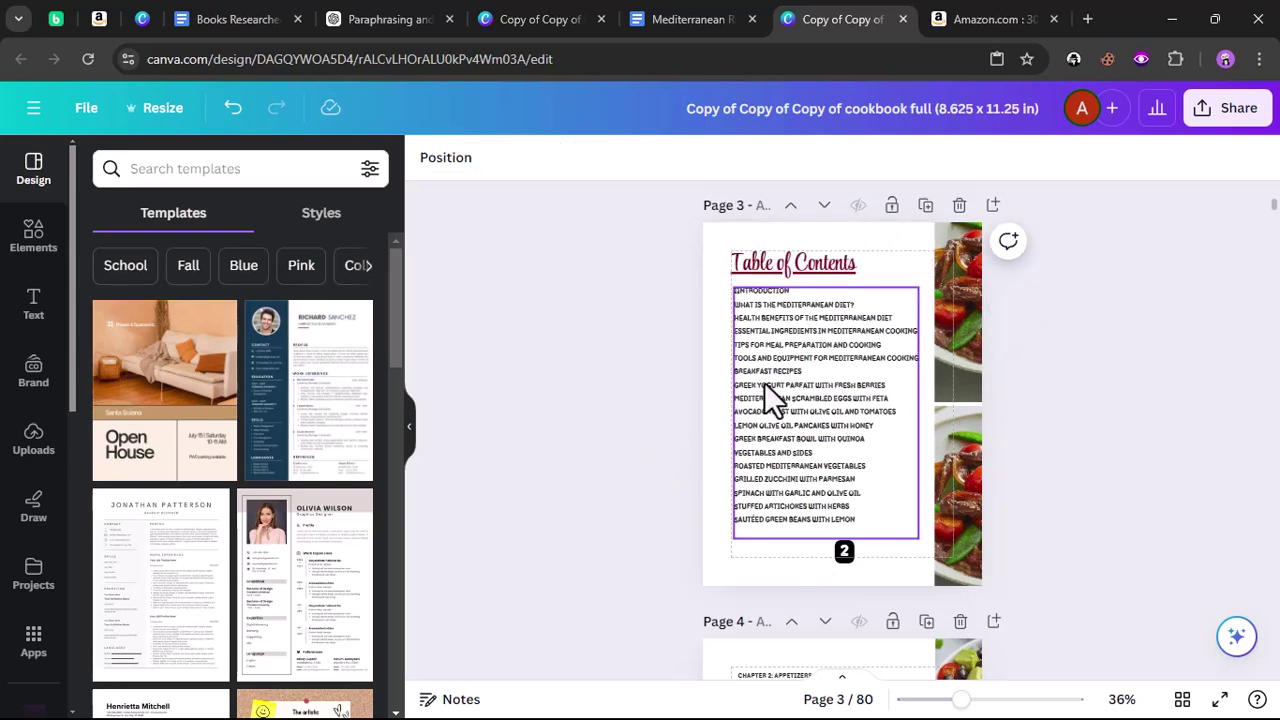
left_click(878, 157)
mouse_move(958, 299)
left_mouse_down()
mouse_move(997, 300)
mouse_move(955, 300)
left_mouse_up()
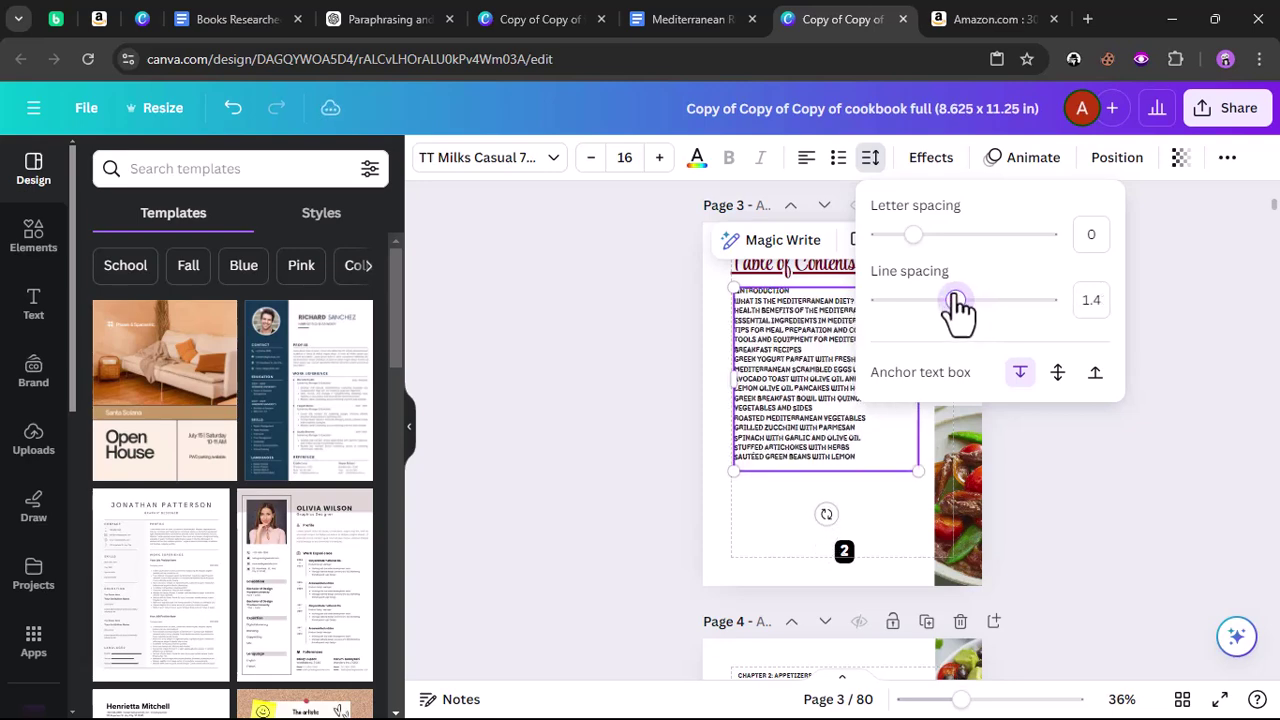
left_click(809, 467)
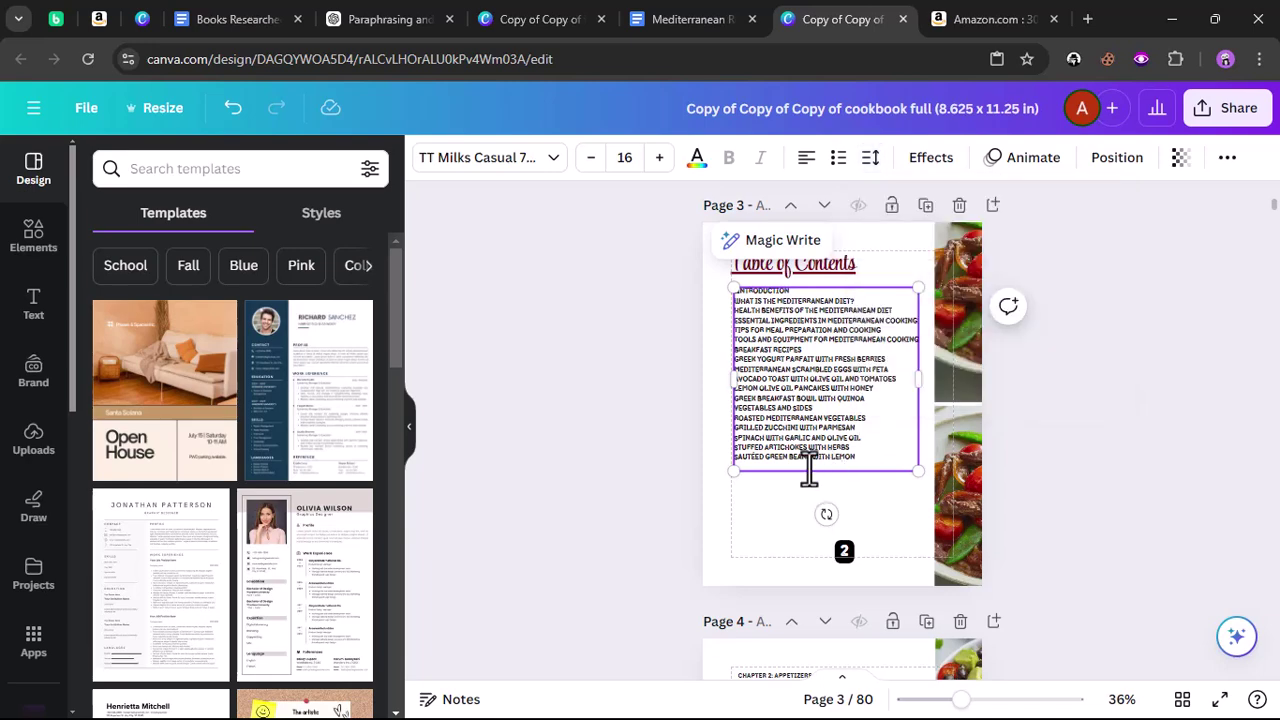
right_click(809, 466)
left_click(869, 257)
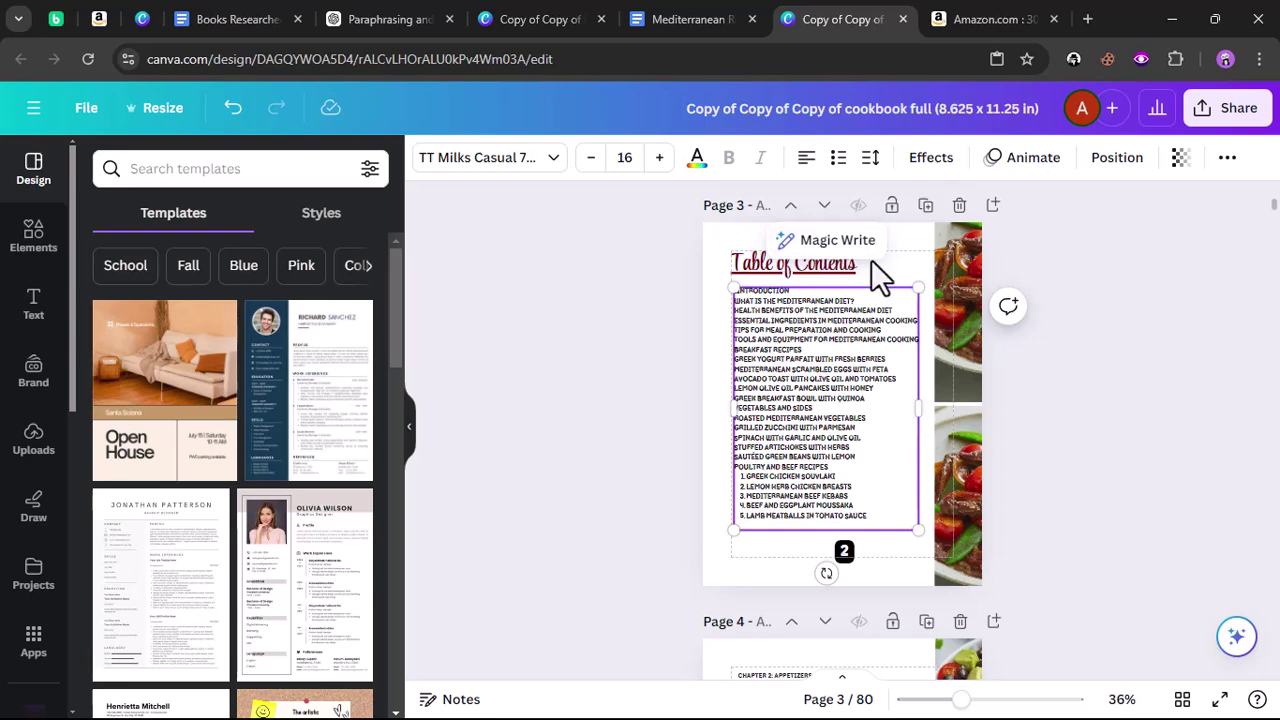
- Return to the Google Docs cookbook and copy the numbered contents from Introduction through Lamb Meatballs in Tomato Sauce
left_click(699, 16)
scroll(524, 425, "up", 3)
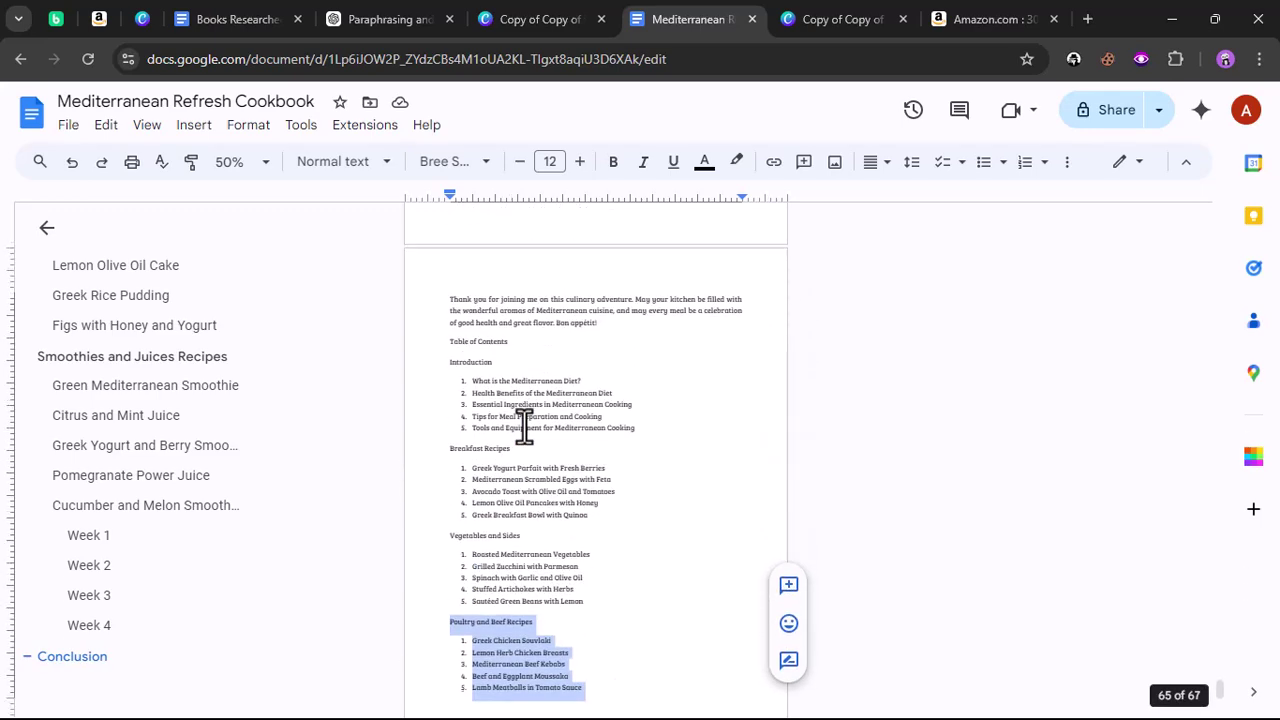
scroll(524, 425, "up", 2)
scroll(524, 425, "down", 2)
left_click_drag(450, 362, 567, 690)
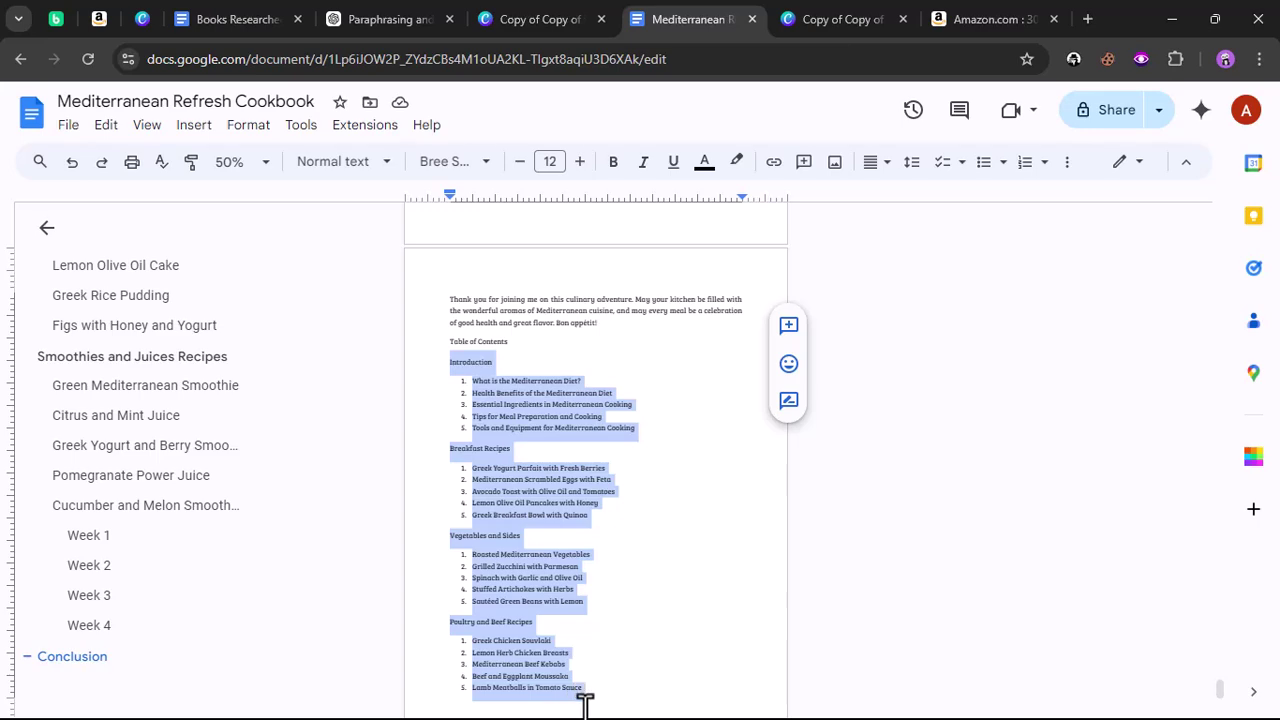
right_click(548, 690)
left_click(686, 243)
- Switch to the Canva design and replace the whole page 3 contents list with the copied numbered sections
left_click(837, 32)
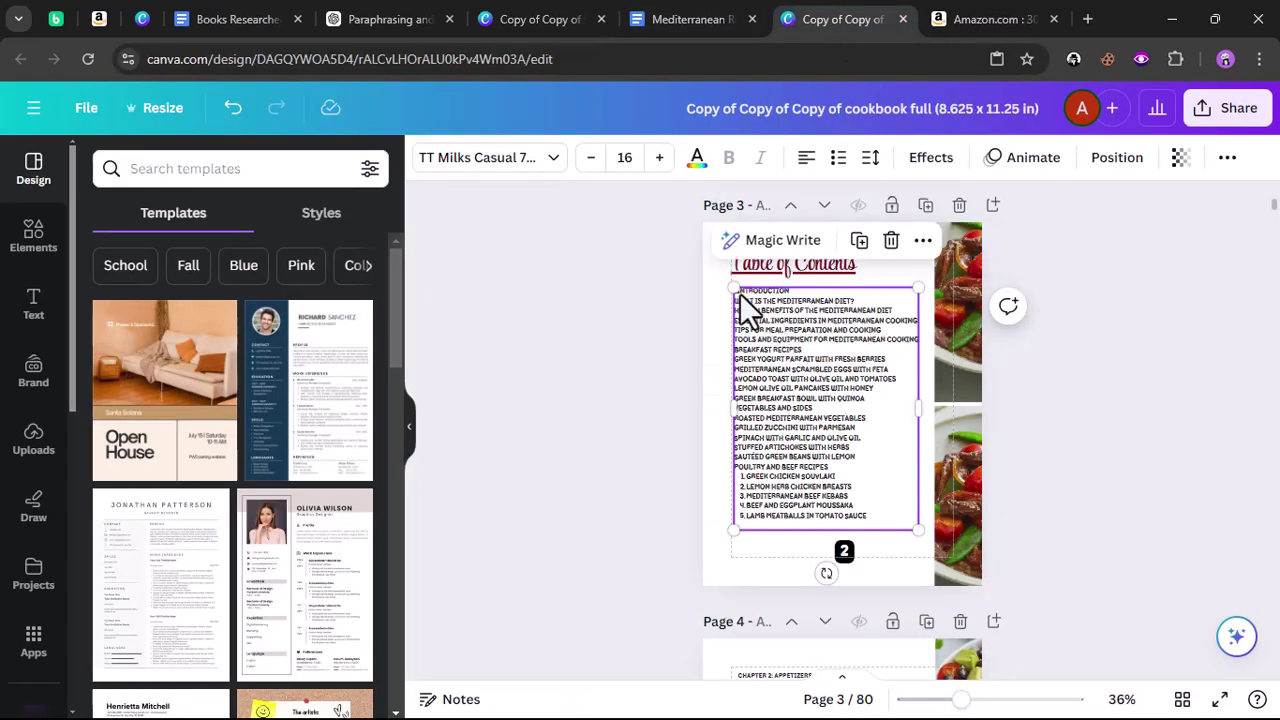
left_click_drag(878, 517, 762, 290)
right_click(772, 336)
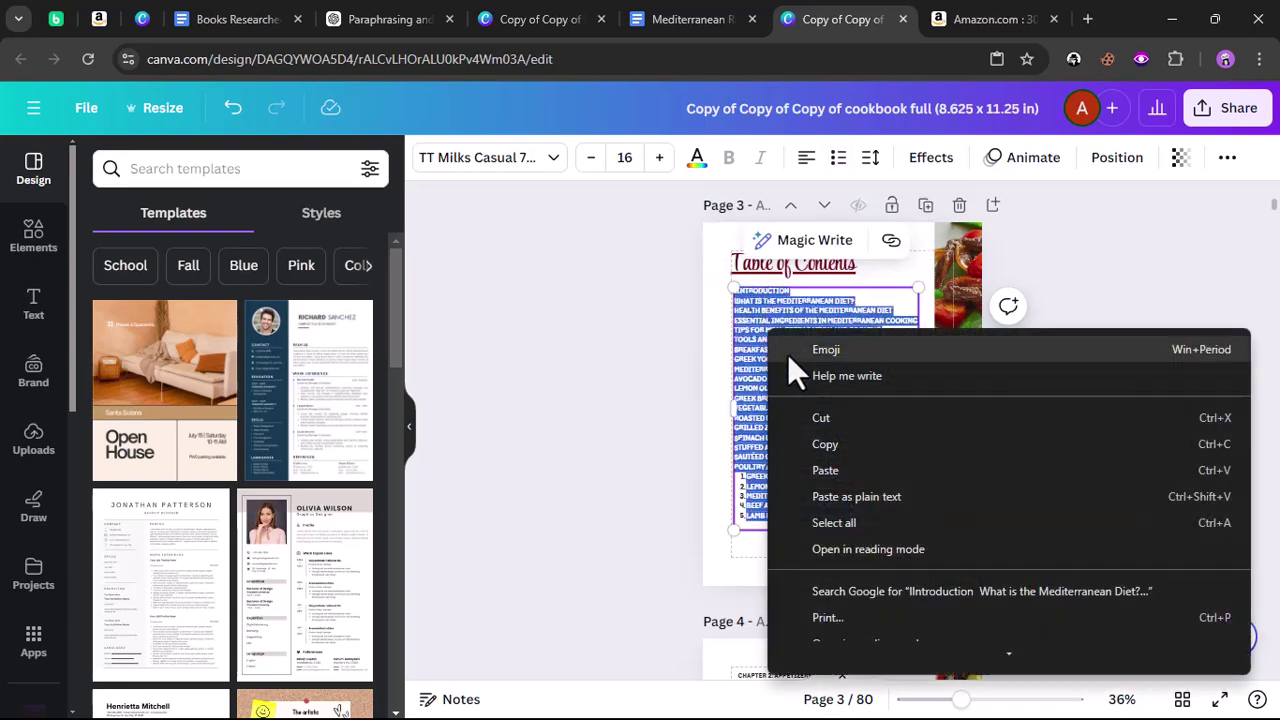
left_click(829, 476)
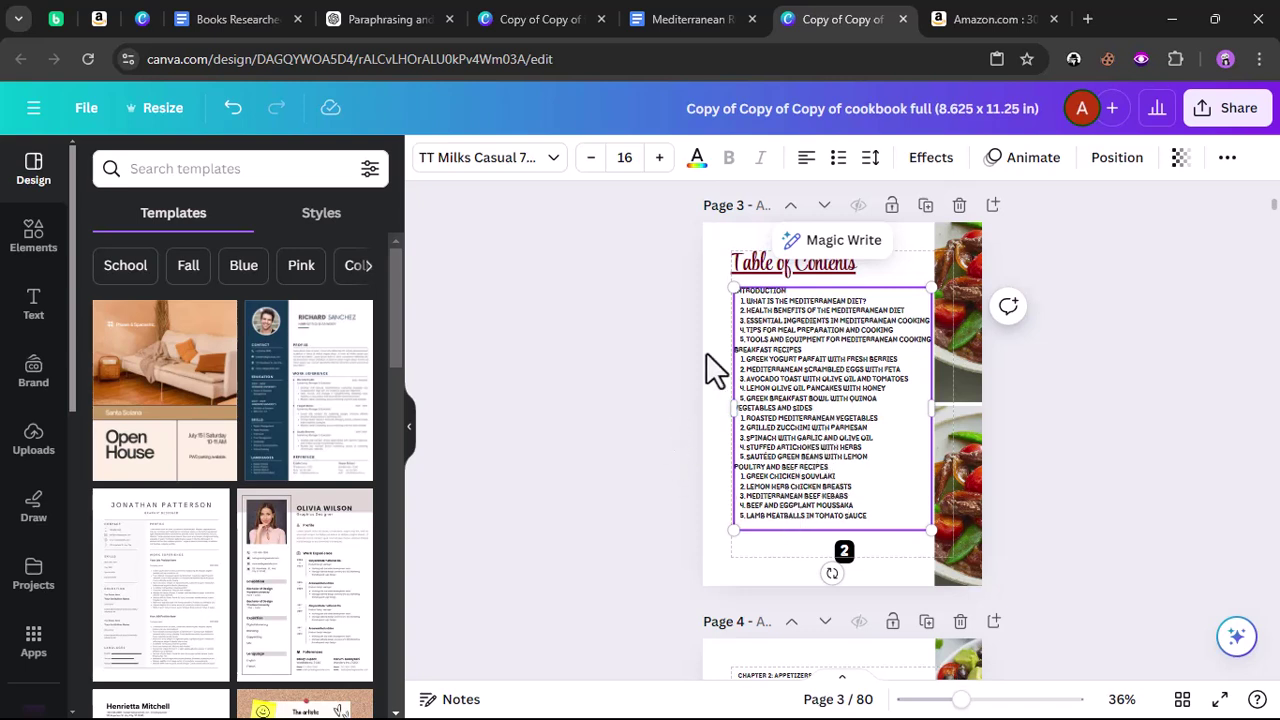
- Slightly increase the line spacing of the page 3 contents list so it fills the space above the page number, and deselect it
left_click(870, 158)
left_click_drag(957, 302, 990, 322)
left_click(617, 378)
left_click(804, 401)
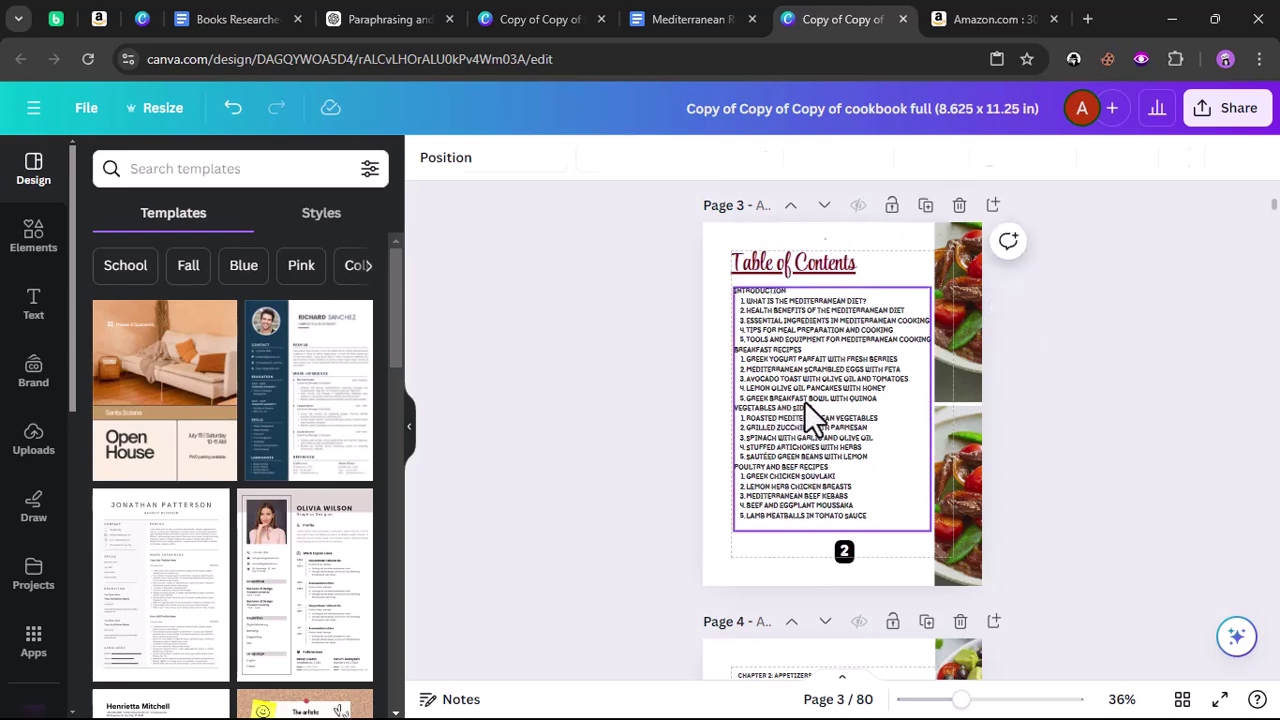
left_click(868, 160)
left_click_drag(974, 323, 965, 313)
left_click(583, 388)
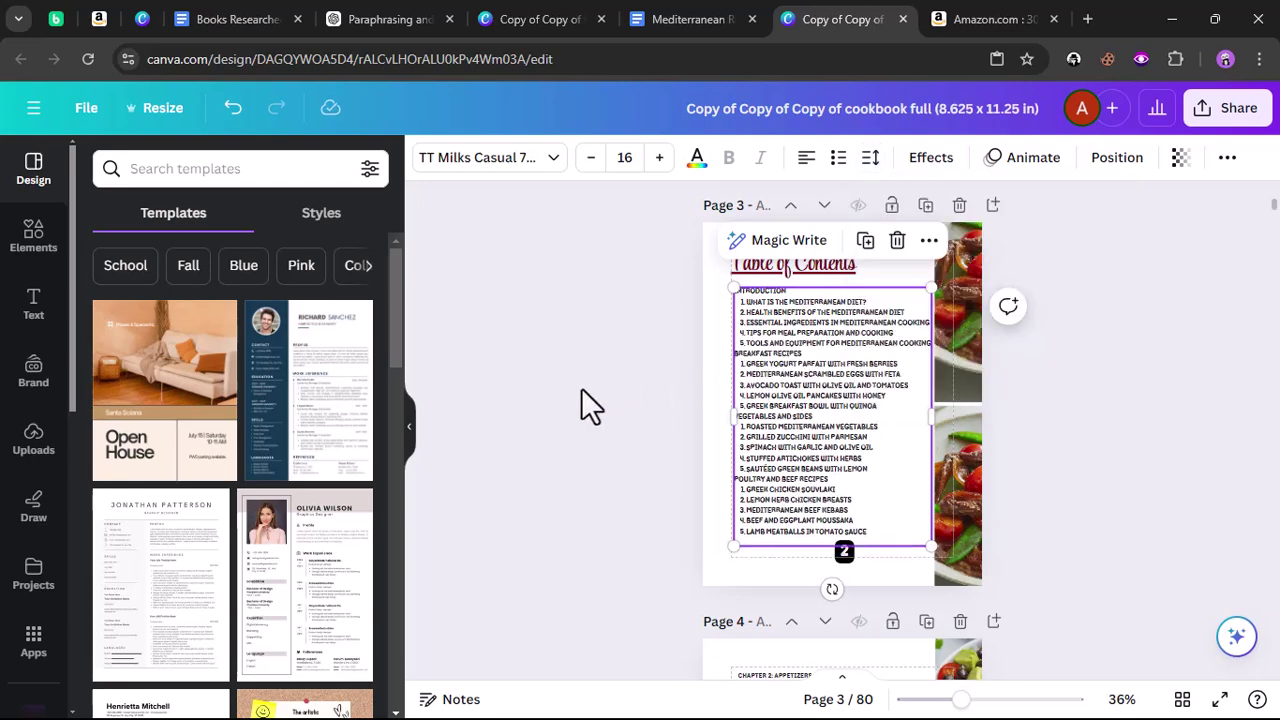
left_click(582, 388)
- Return to the Google Docs cookbook and copy the contents from Pasta and Salad Recipes through Marinated Olives with Herbs
left_click(686, 18)
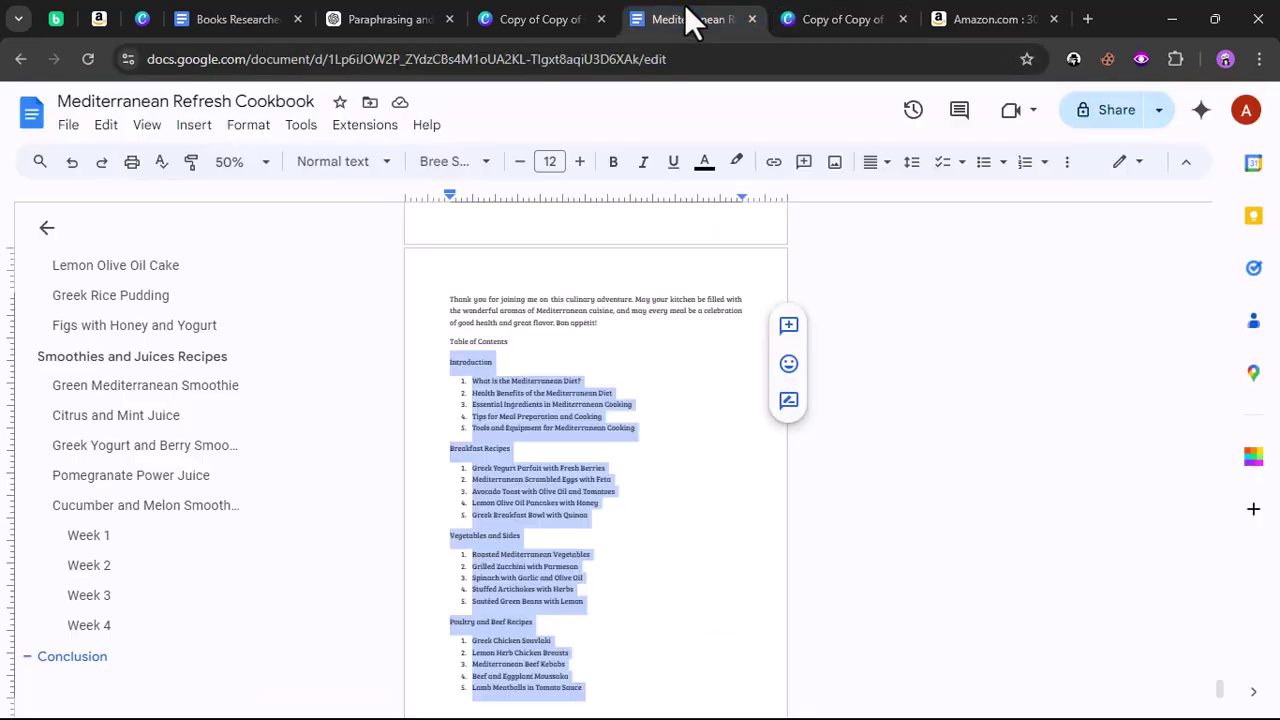
scroll(555, 307, "down", 1)
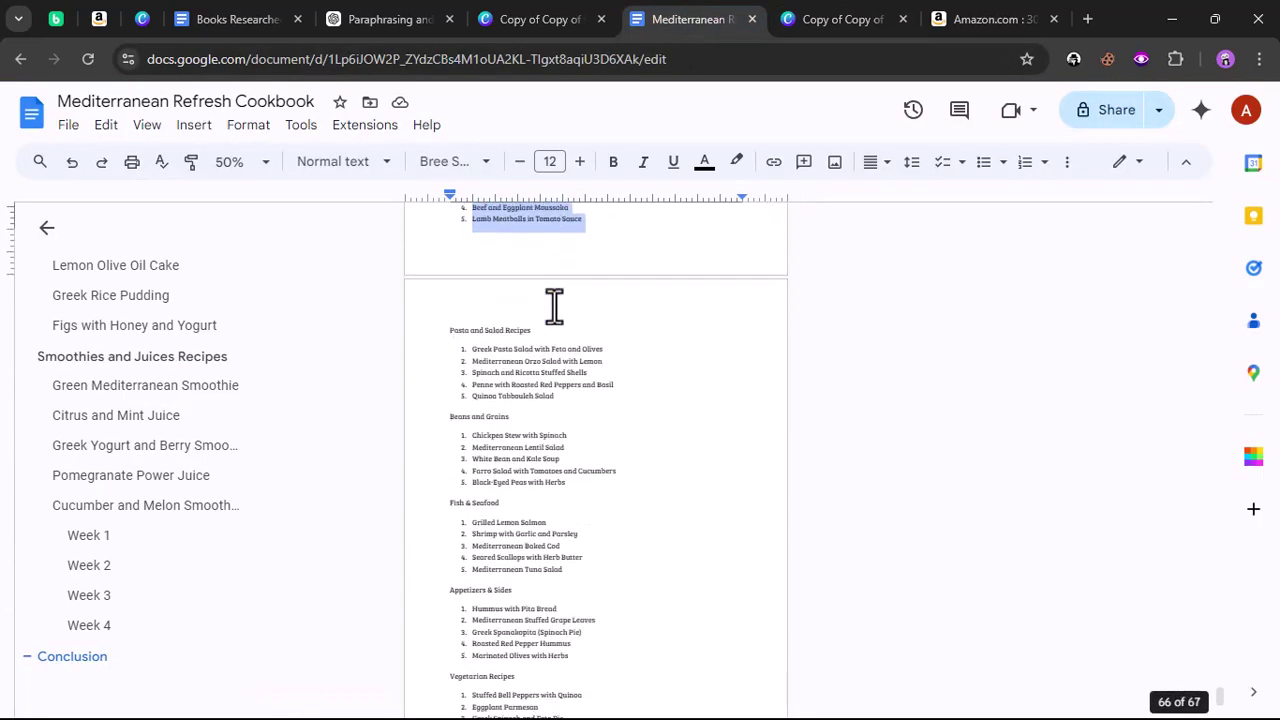
left_click_drag(443, 333, 536, 650)
right_click(536, 650)
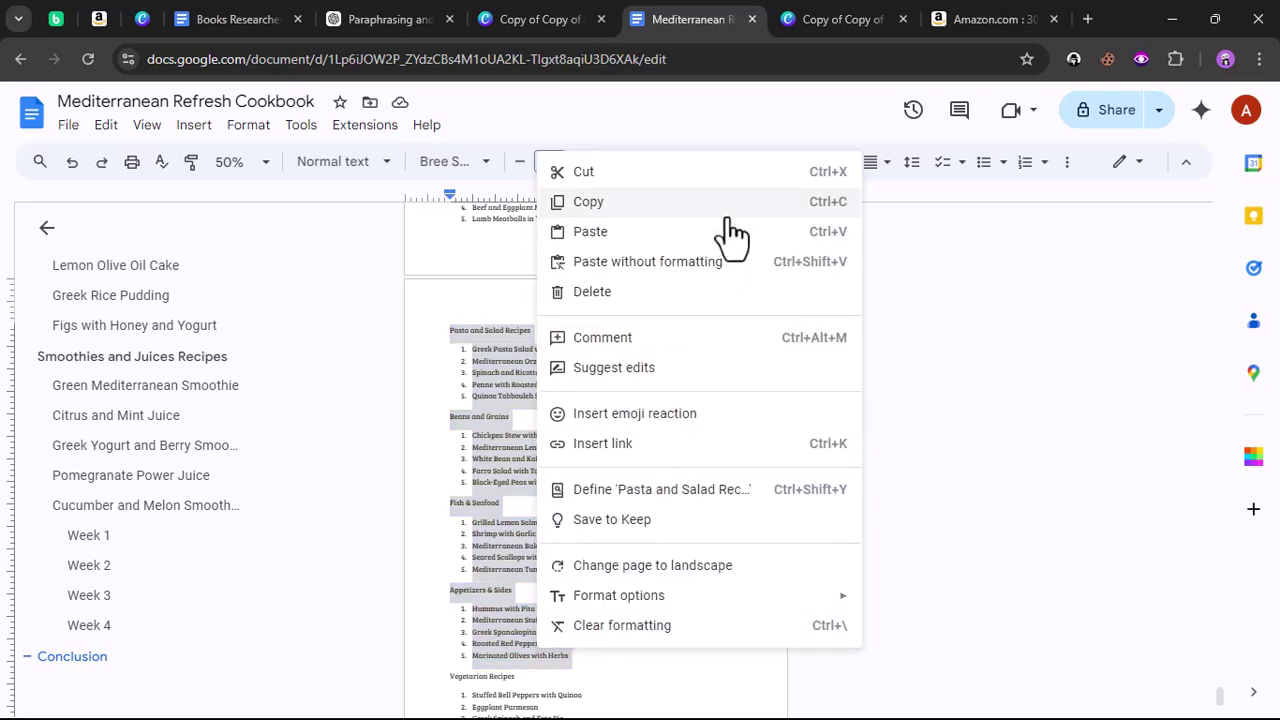
left_click(367, 181)
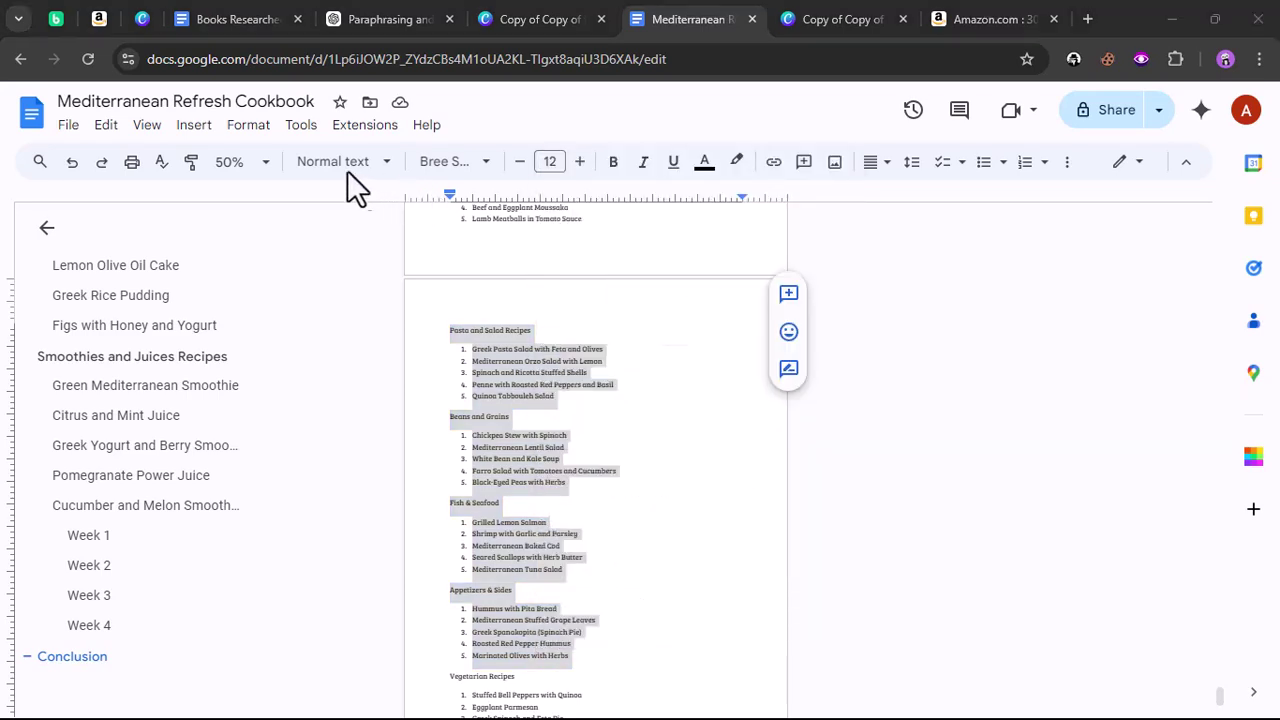
right_click(543, 555)
left_click(643, 276)
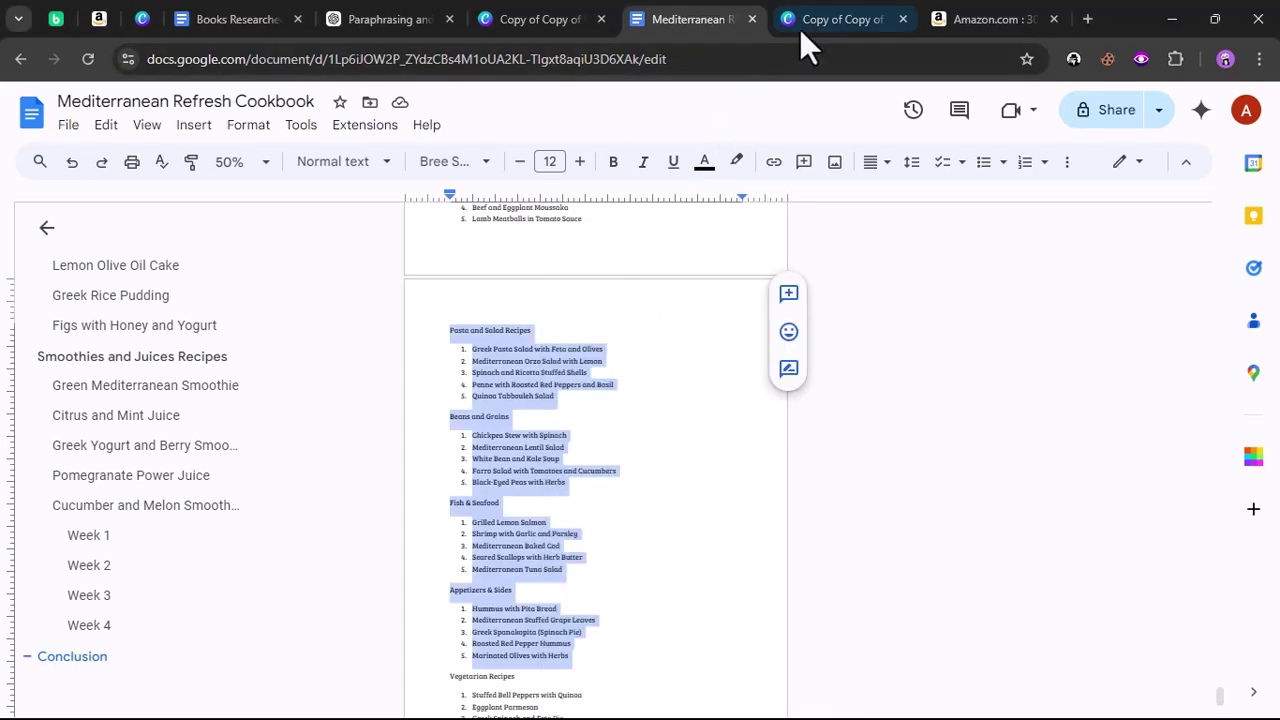
- Switch to the Canva design and replace the page 4 contents list with the copied Pasta and Salad through Appetizers & Sides sections
left_click(791, 33)
scroll(728, 389, "down", 3)
scroll(728, 389, "down", 3)
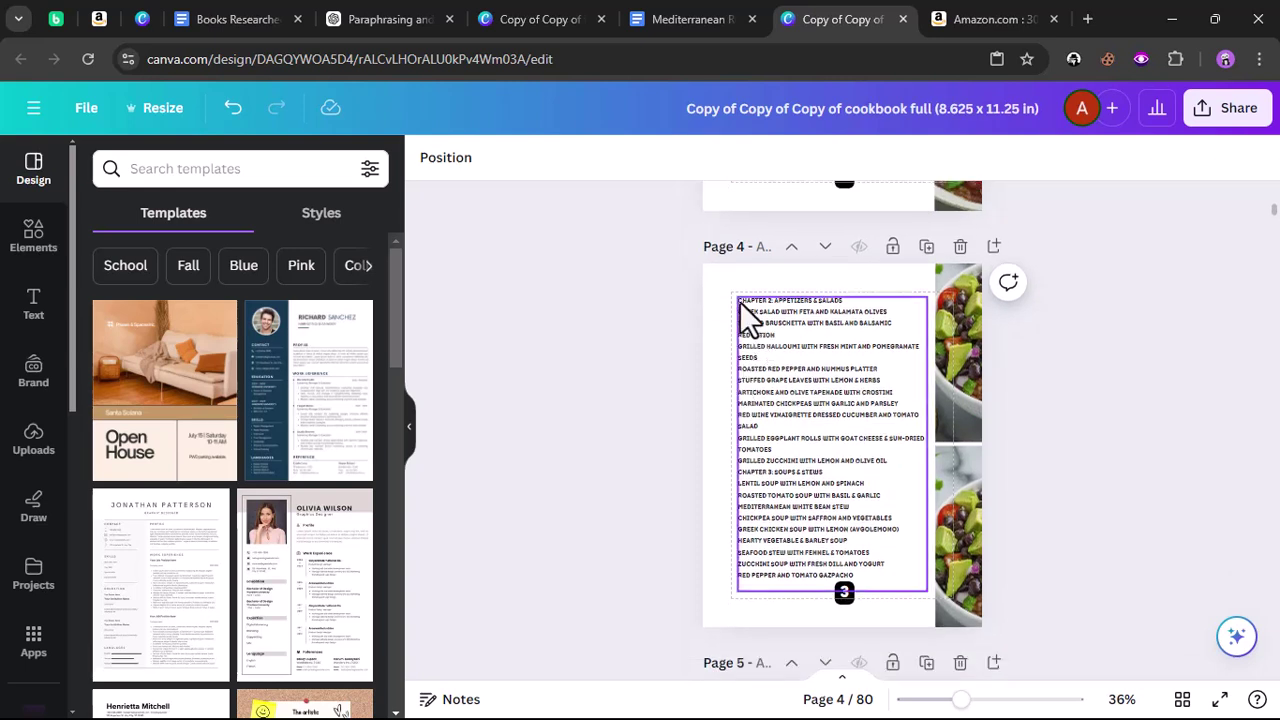
left_click(739, 301)
left_click(740, 304)
left_click_drag(740, 300, 852, 578)
right_click(849, 556)
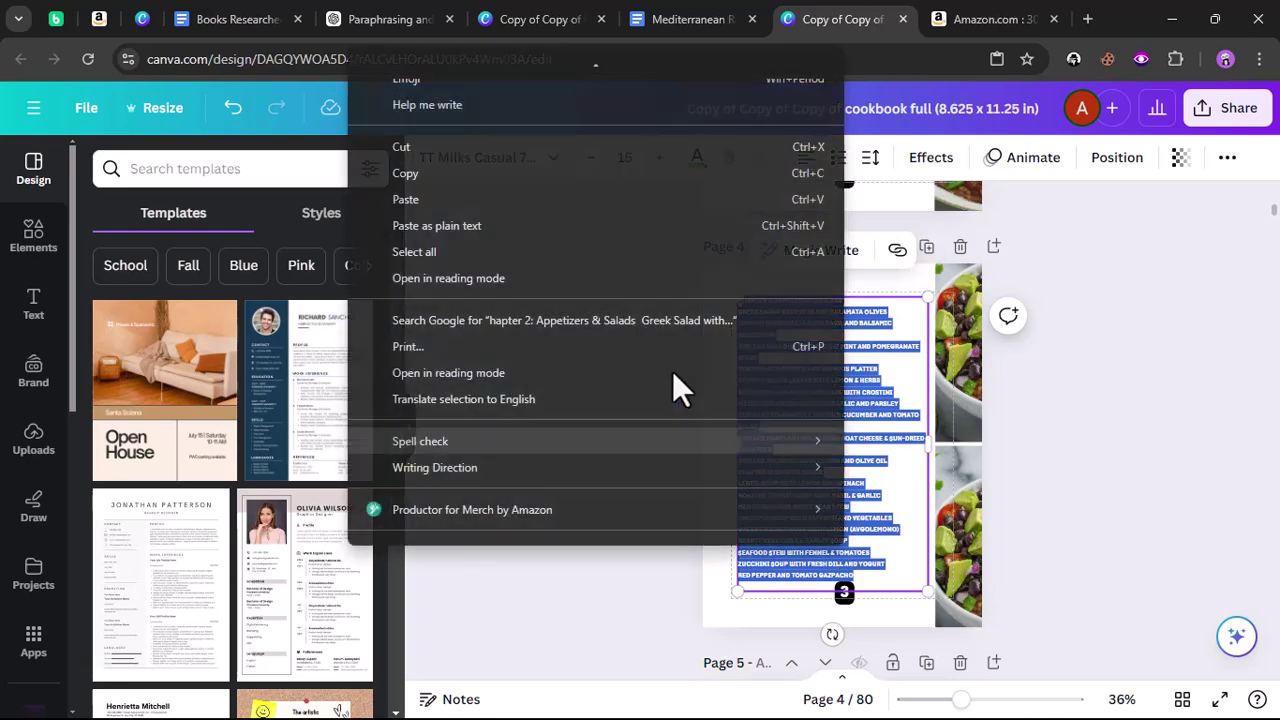
left_click(495, 226)
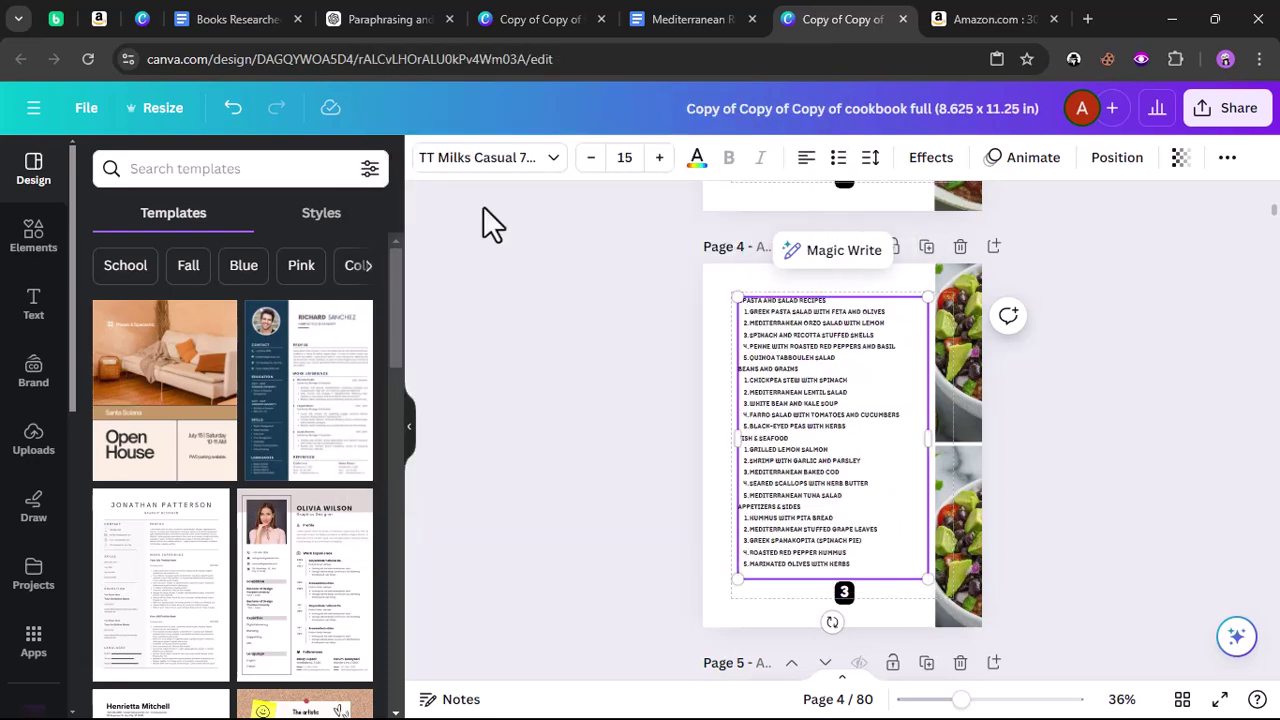
- Return to the Google Docs cookbook and copy the contents from Vegetarian Recipes through Cucumber and Melon Smoothie
left_click(702, 14)
scroll(525, 350, "down", 4)
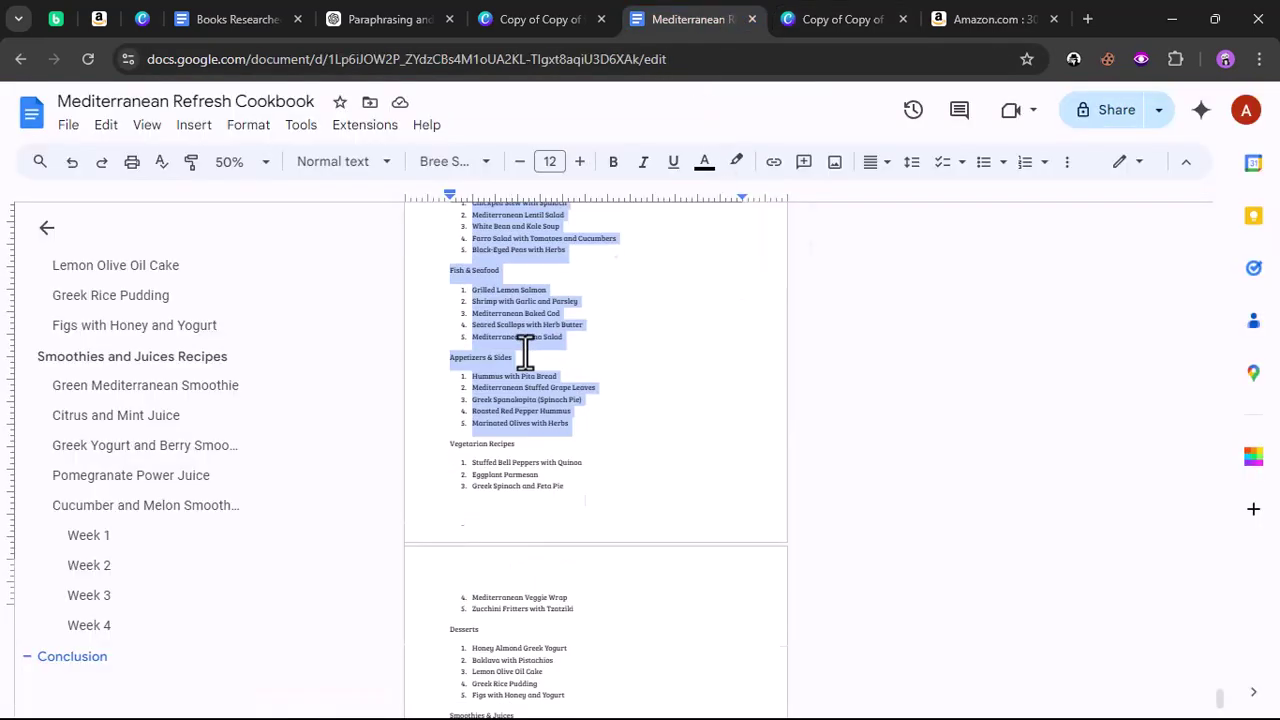
left_click_drag(452, 306, 593, 636)
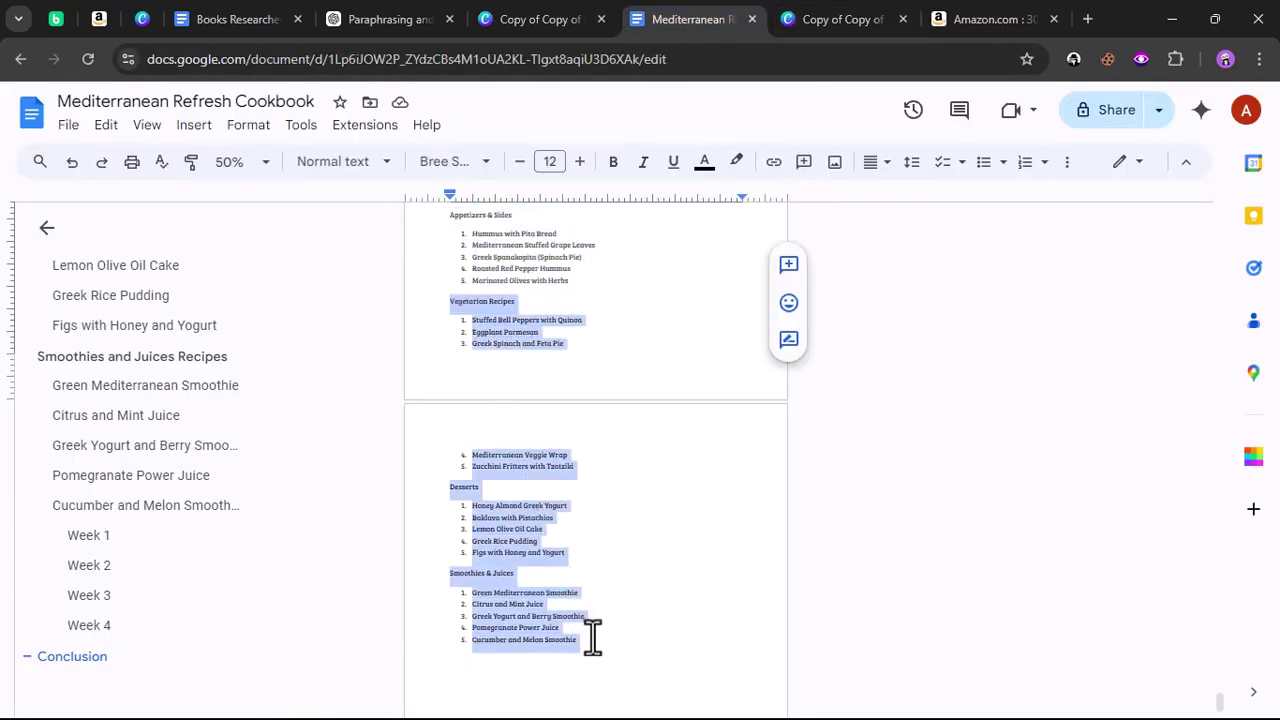
right_click(537, 609)
key("ctrl+c")
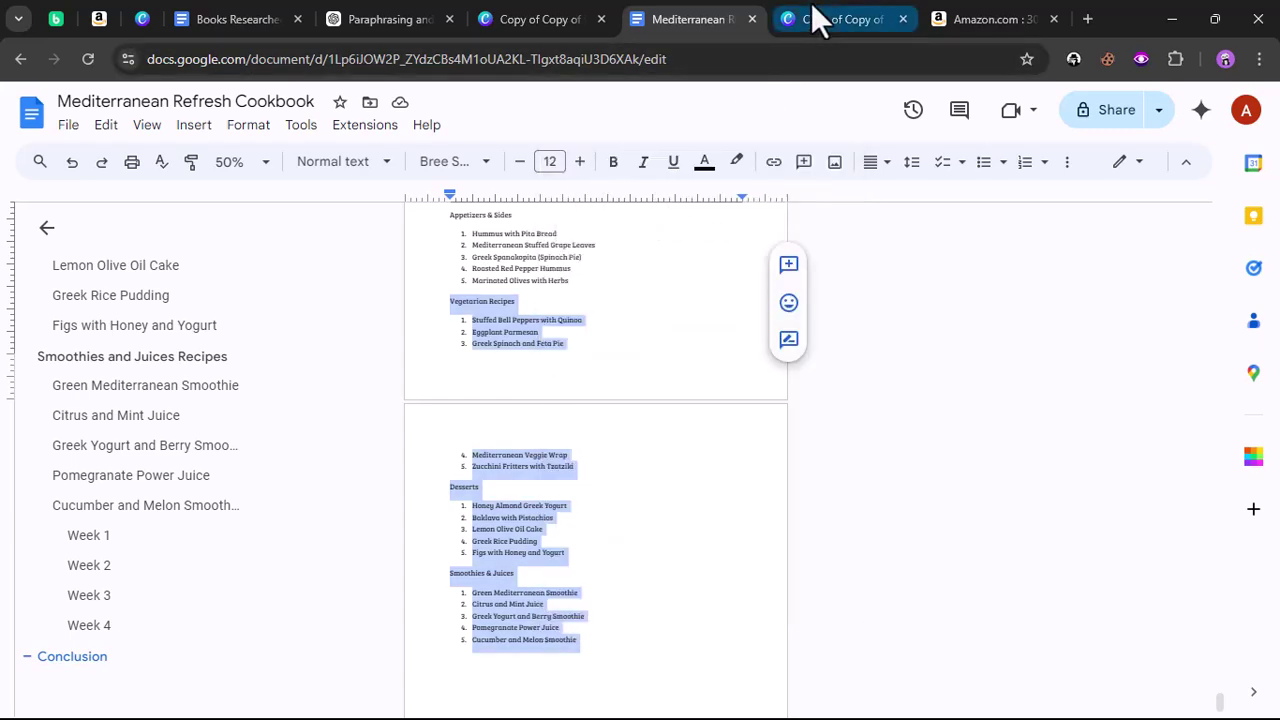
- In the Canva design, replace the page 5 contents list with the copied Vegetarian, Desserts and Smoothies & Juices sections and remove the trailing blank lines
left_click(843, 19)
scroll(728, 330, "down", 3)
scroll(728, 330, "down", 1)
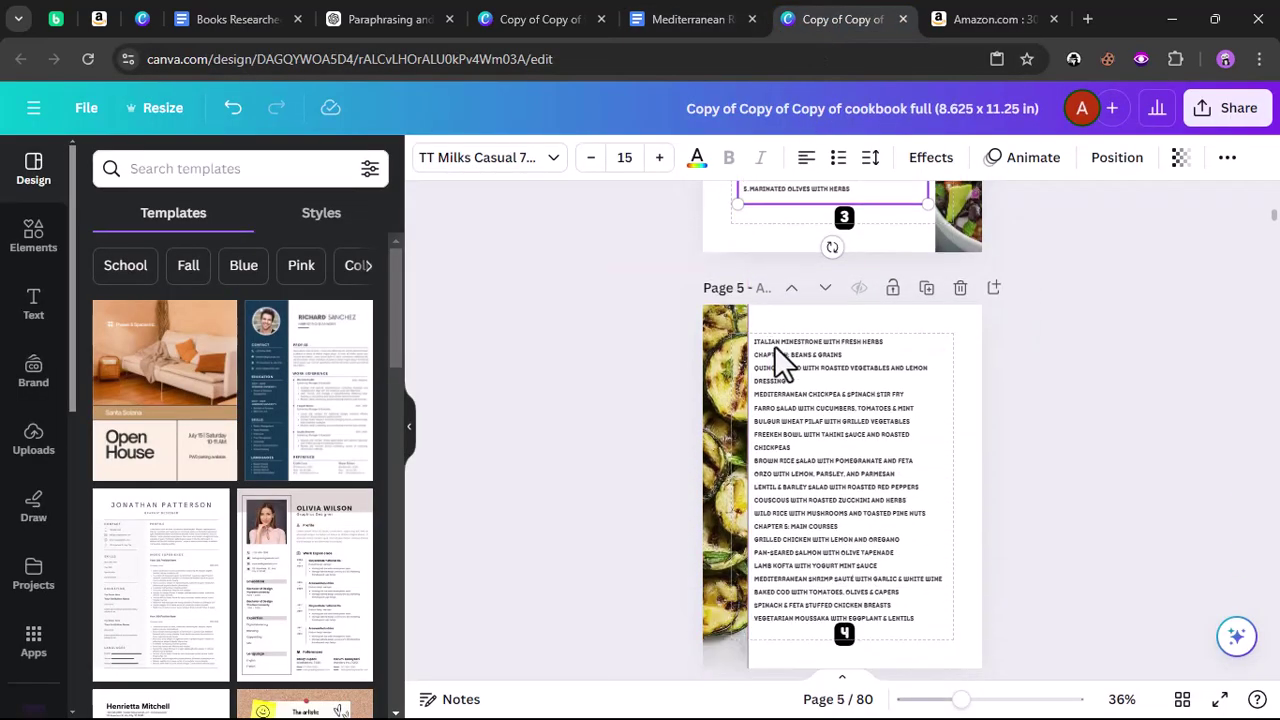
left_click(919, 623)
left_click_drag(918, 618, 737, 334)
right_click(773, 364)
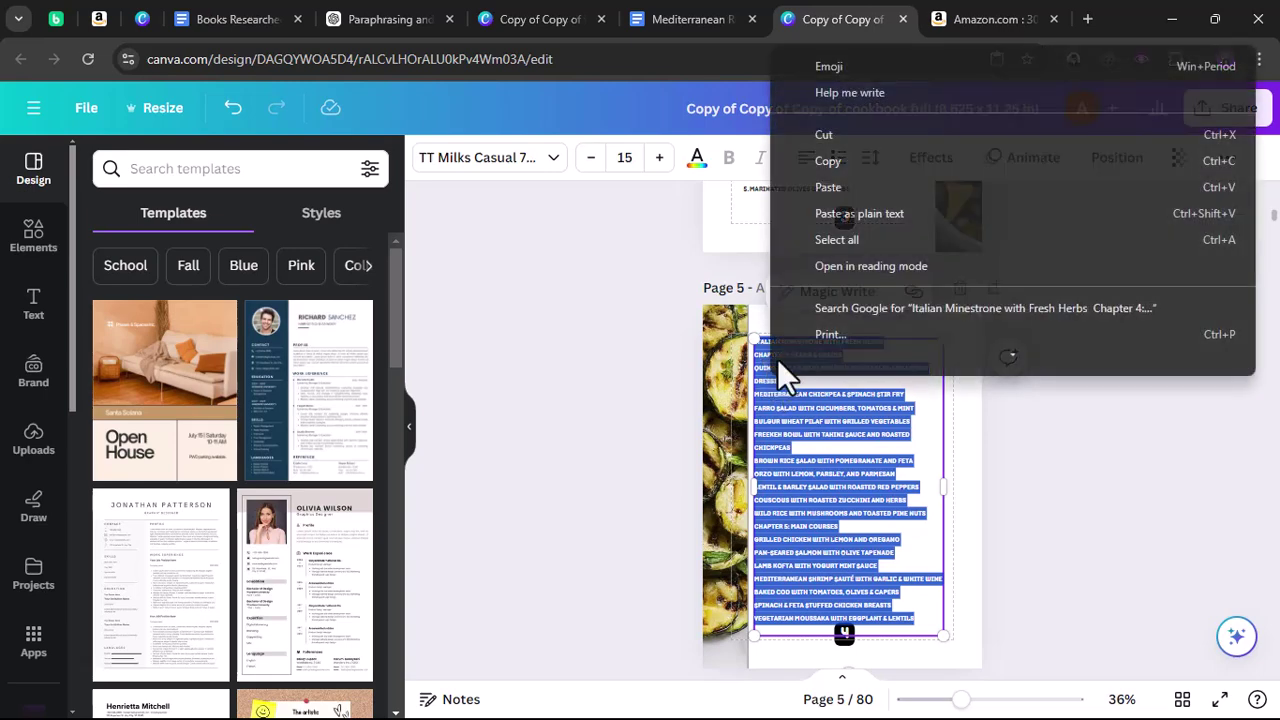
left_click(858, 186)
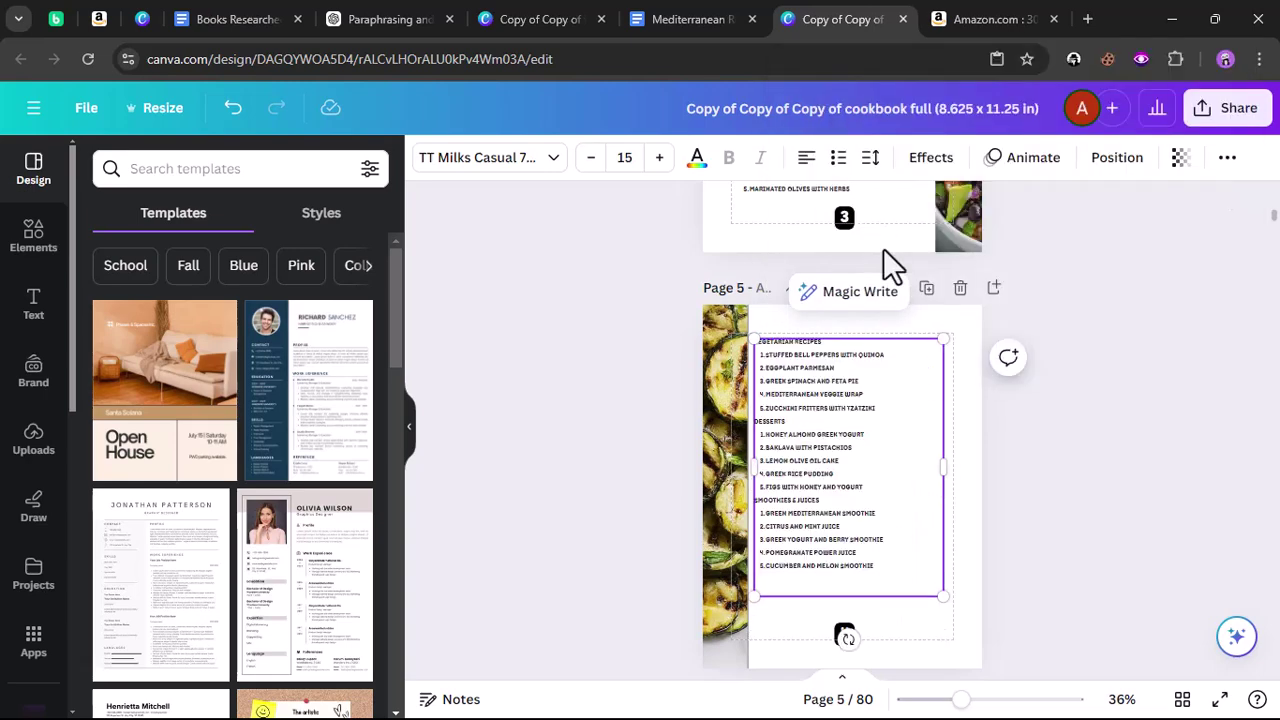
key("BackSpace")
key("BackSpace")
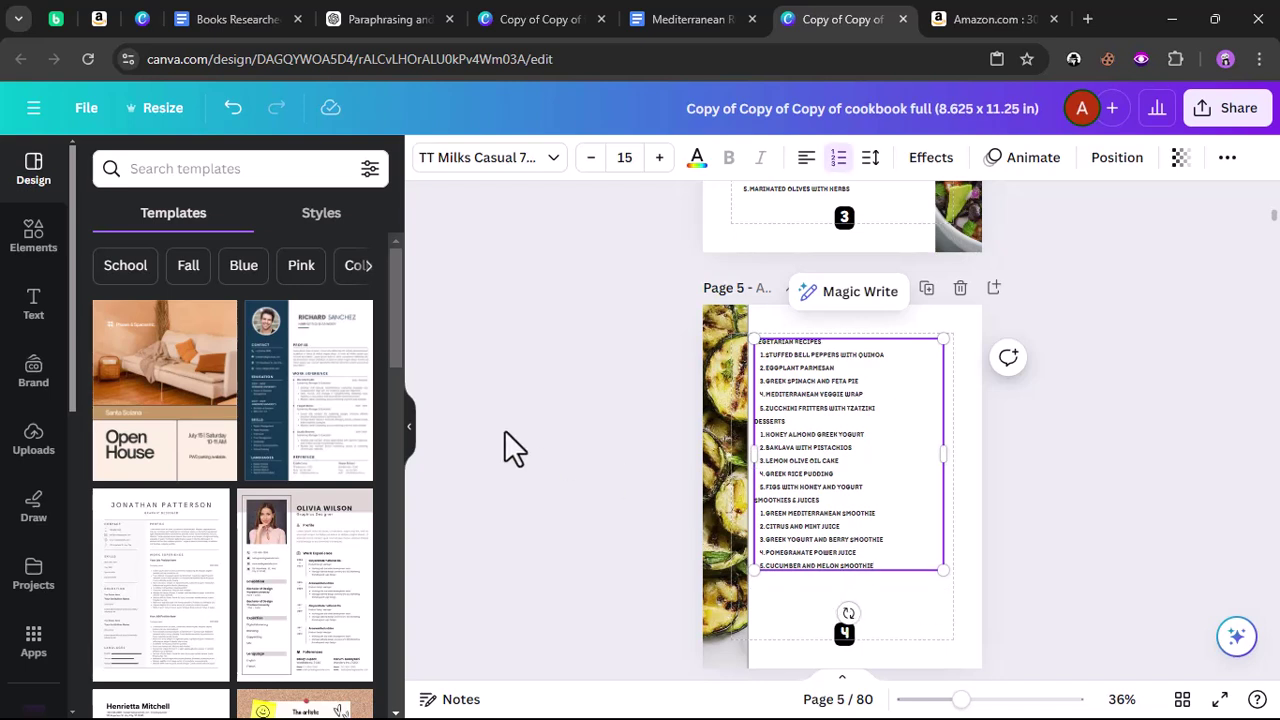
- Set the font size of the page 5 contents list to 18
left_click(690, 432)
left_click(797, 424)
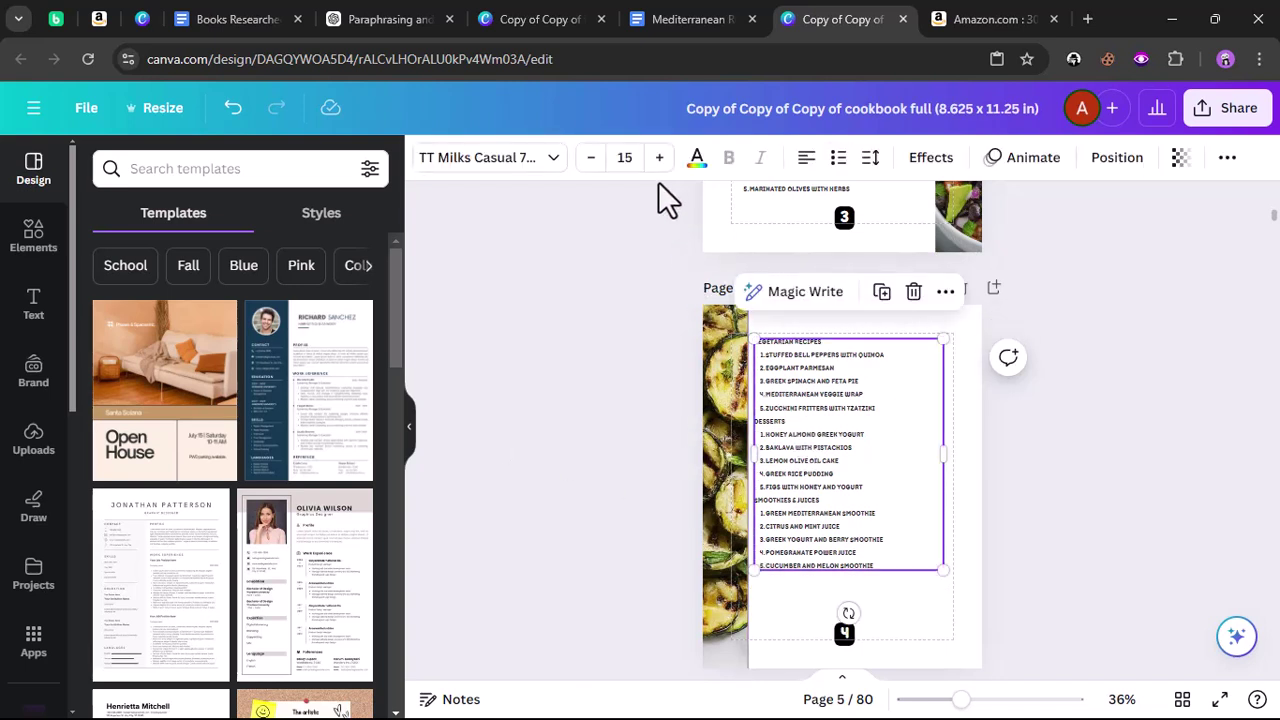
left_click(626, 157)
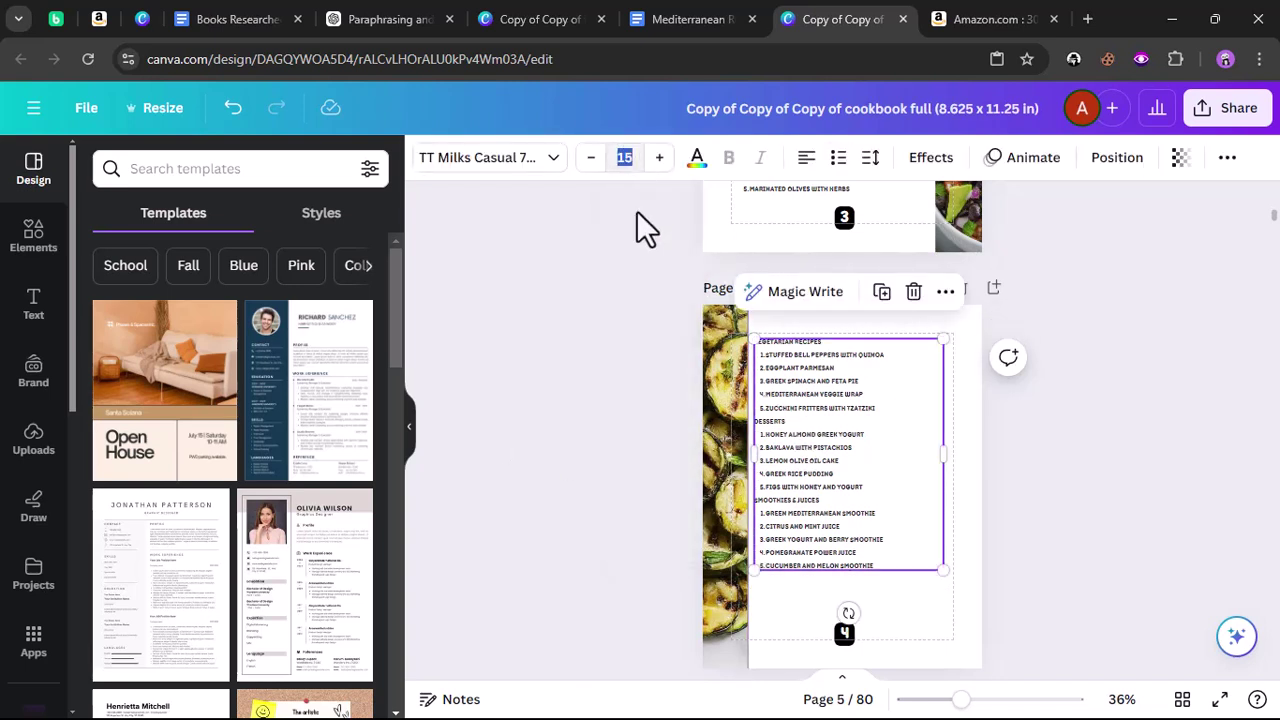
left_click(659, 157)
left_click(659, 157)
left_click(659, 157)
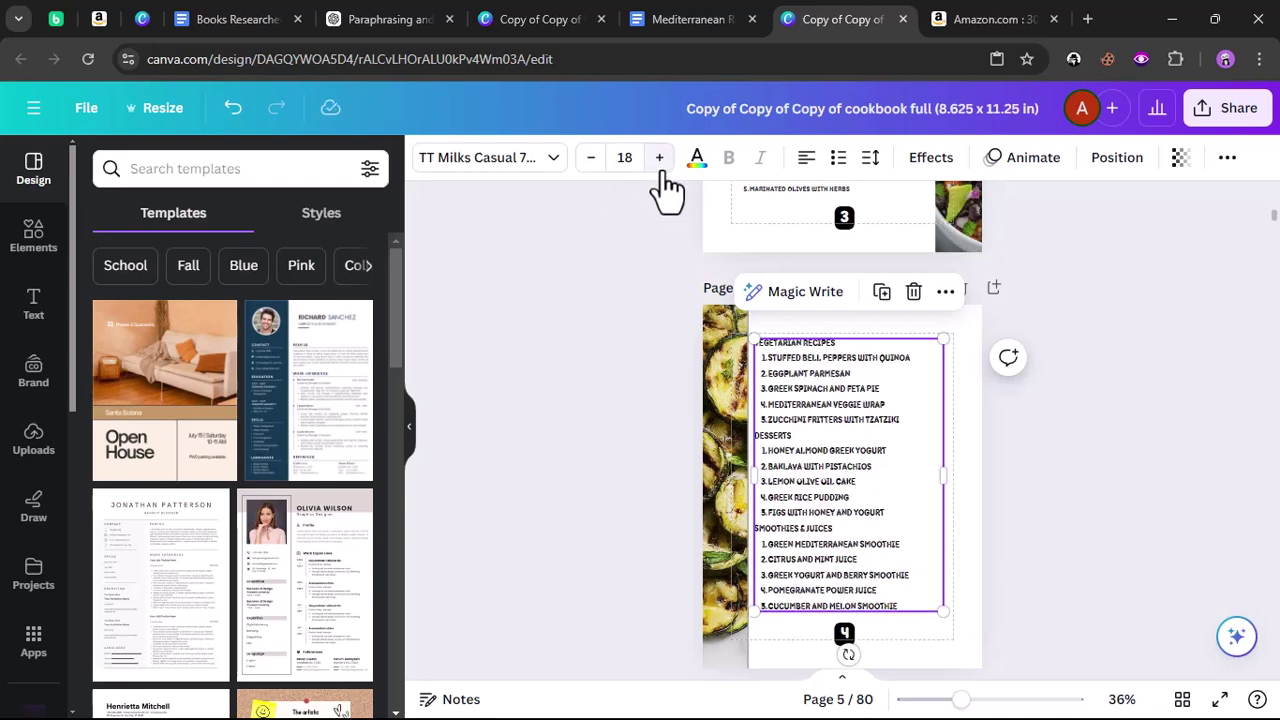
- Try a font size of 19 on the page 5 contents list and return it to 18
left_click(659, 157)
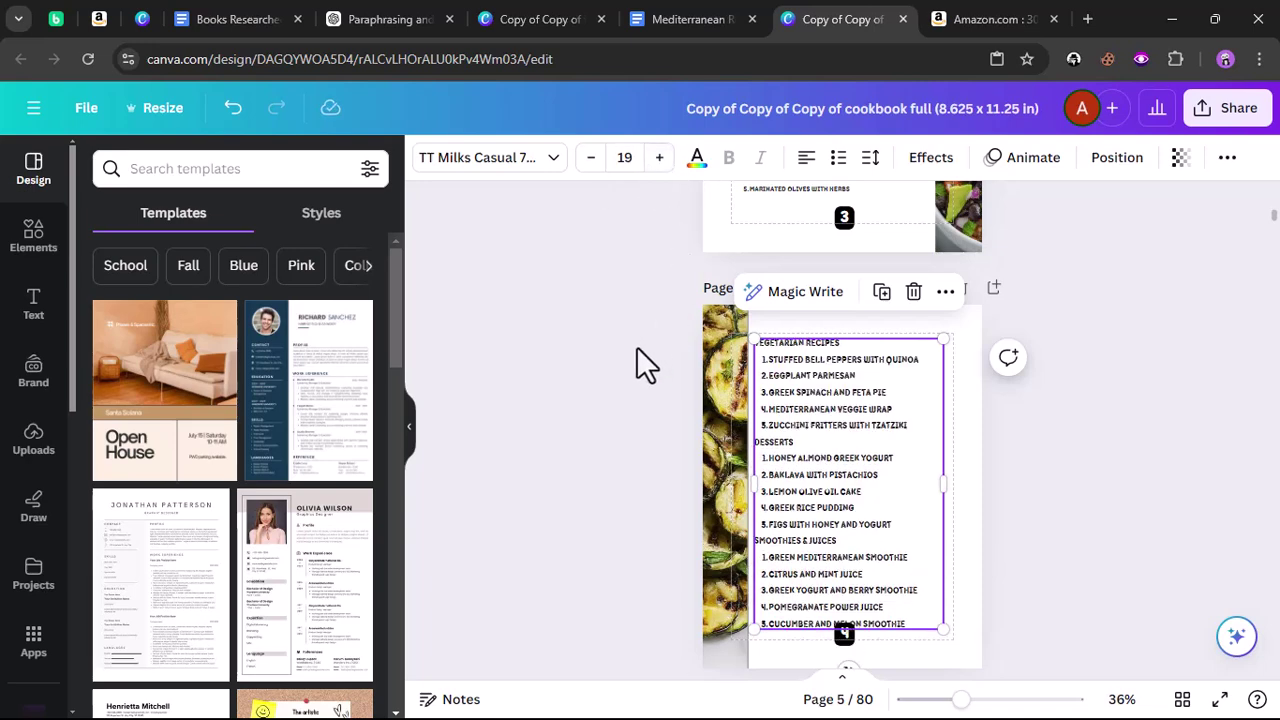
left_click(591, 157)
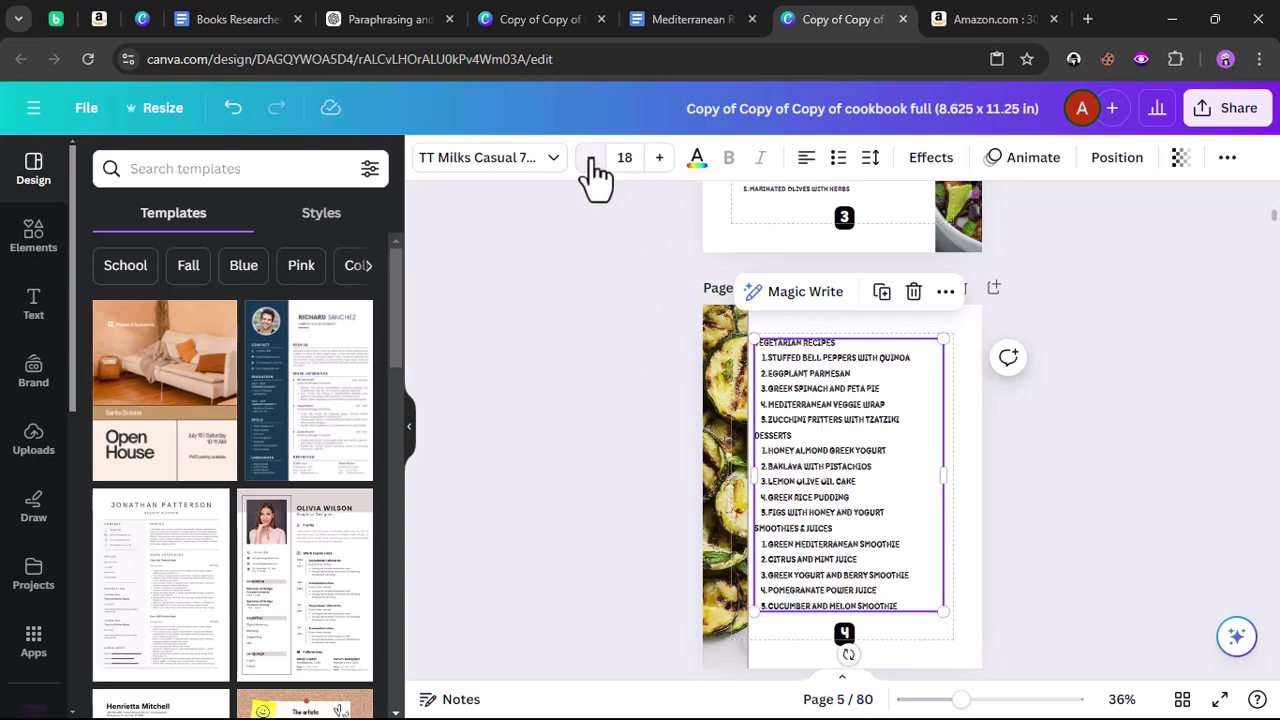
left_click(636, 444)
scroll(637, 442, "up", 4)
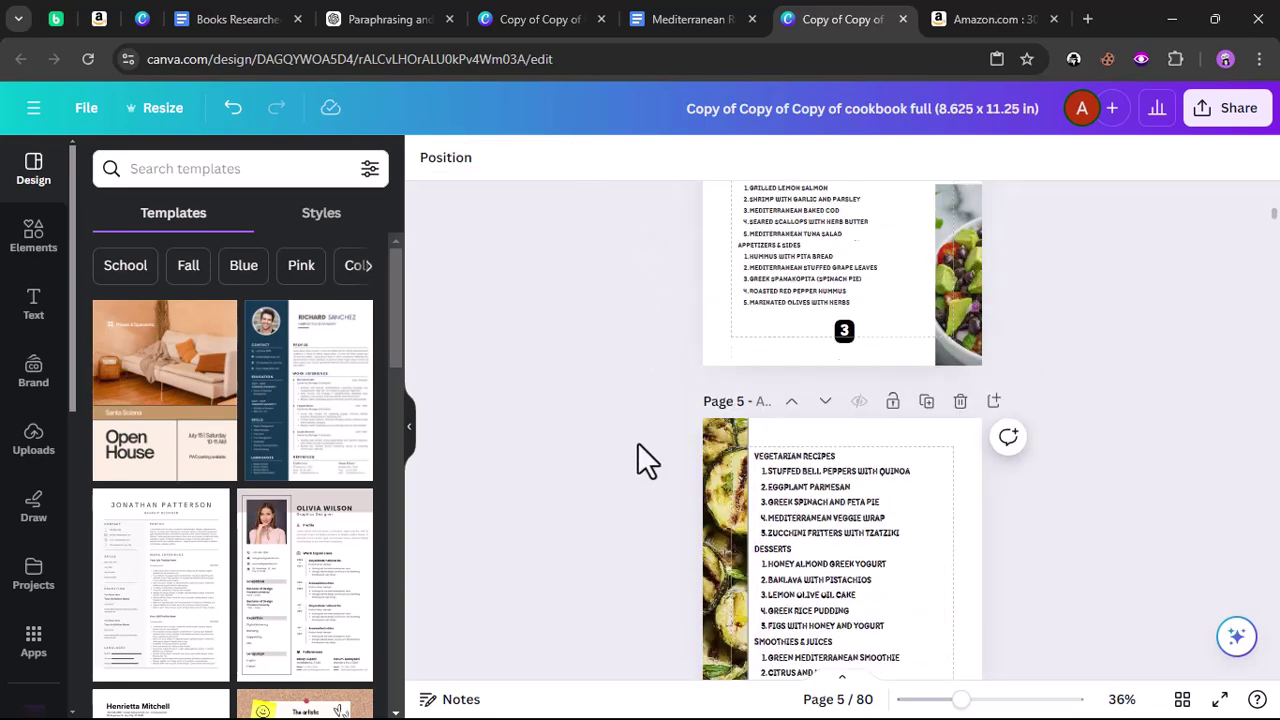
- Compare the font size with the page 4 contents list and reduce the page 5 contents list by one size
left_click(781, 285)
scroll(791, 477, "down", 1)
left_click(791, 477)
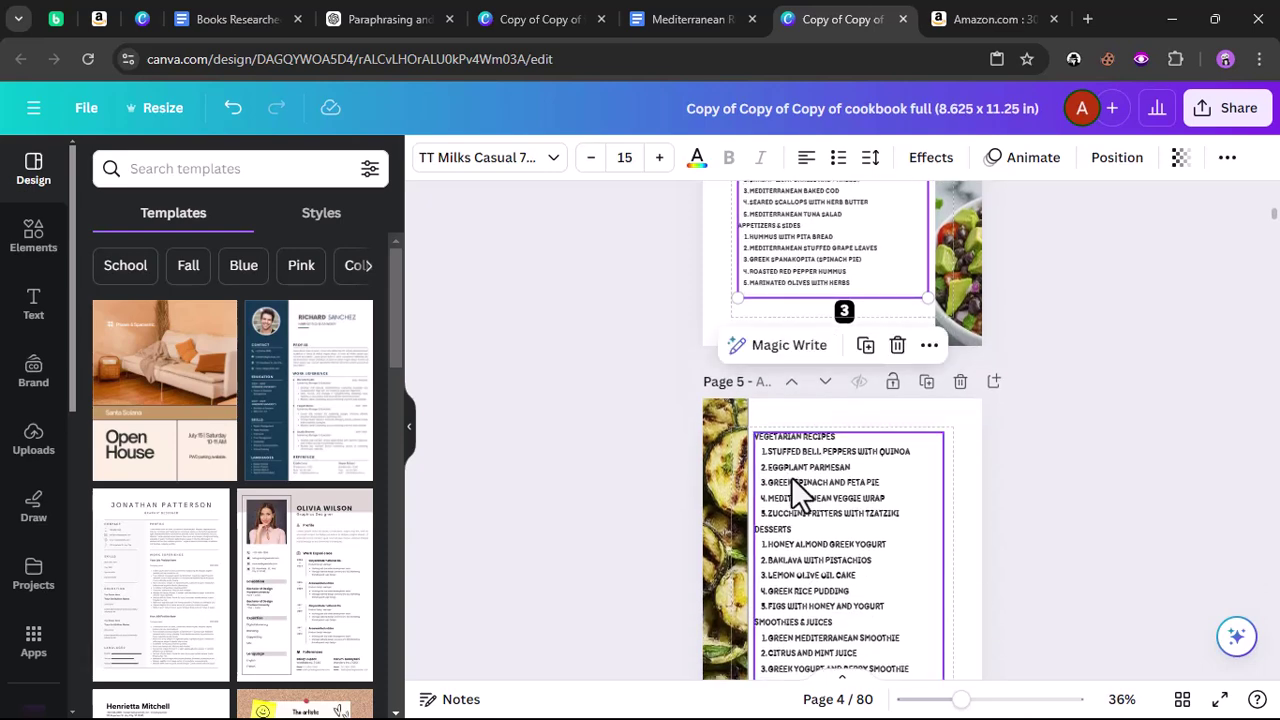
left_click(591, 158)
left_click(620, 433)
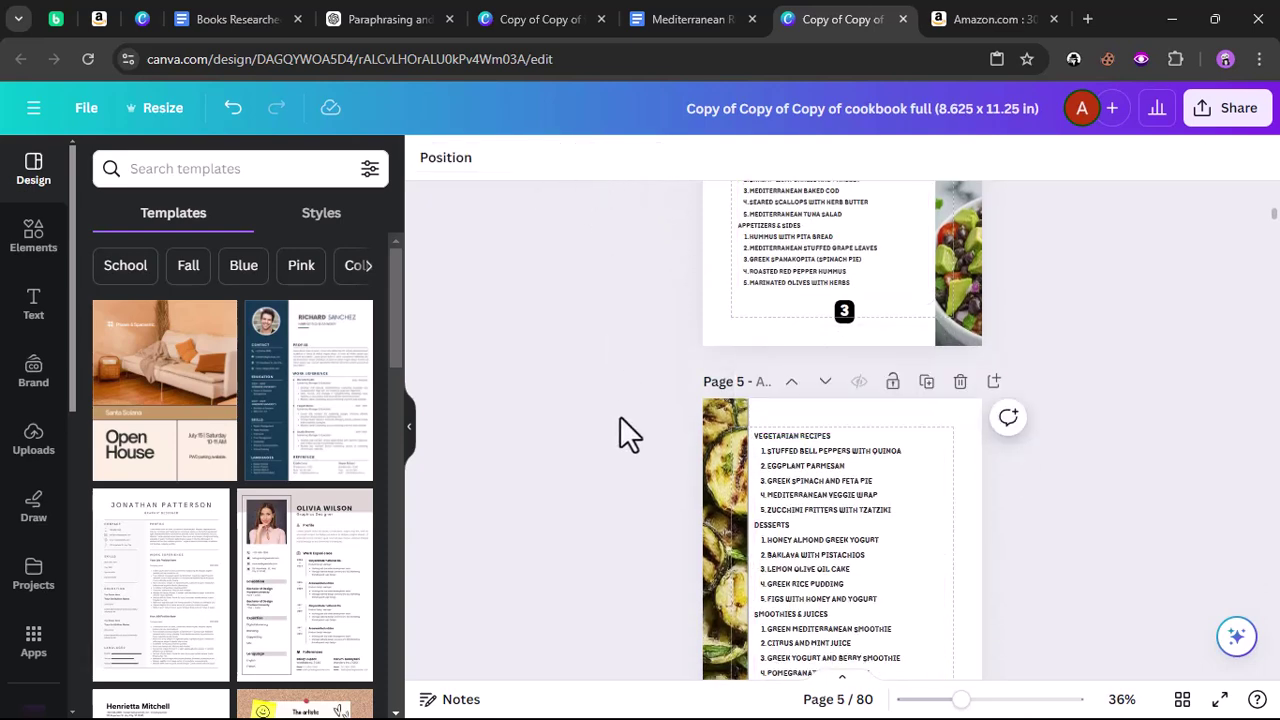
- Select the Poultry and Beef Recipes section at the end of the page 3 contents list and dismiss its editing options
scroll(623, 440, "down", 2)
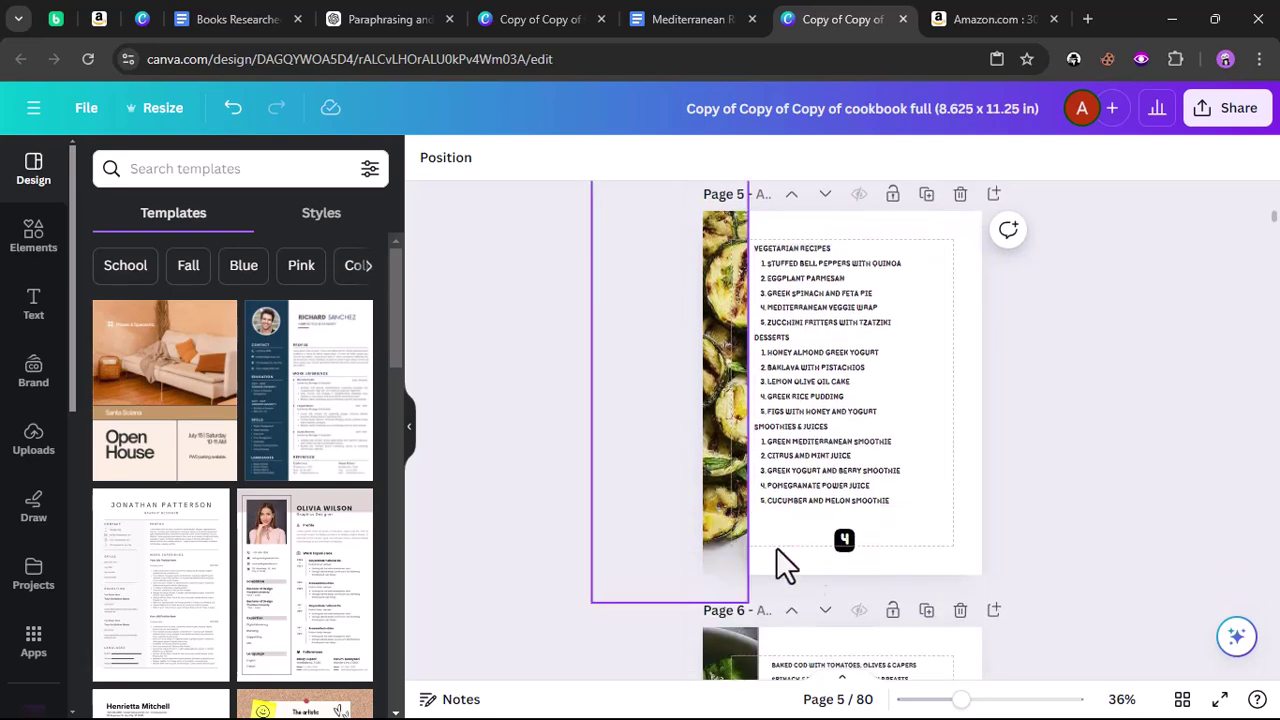
scroll(877, 574, "down", 1)
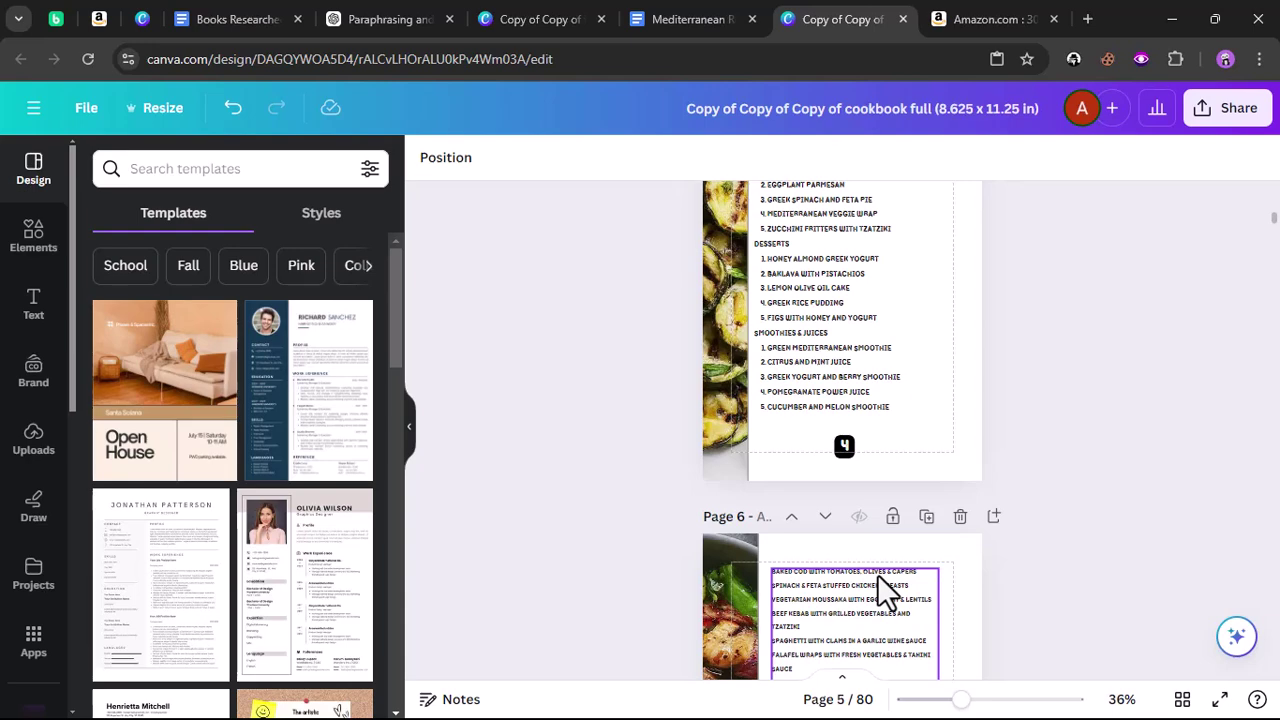
scroll(877, 574, "down", 3)
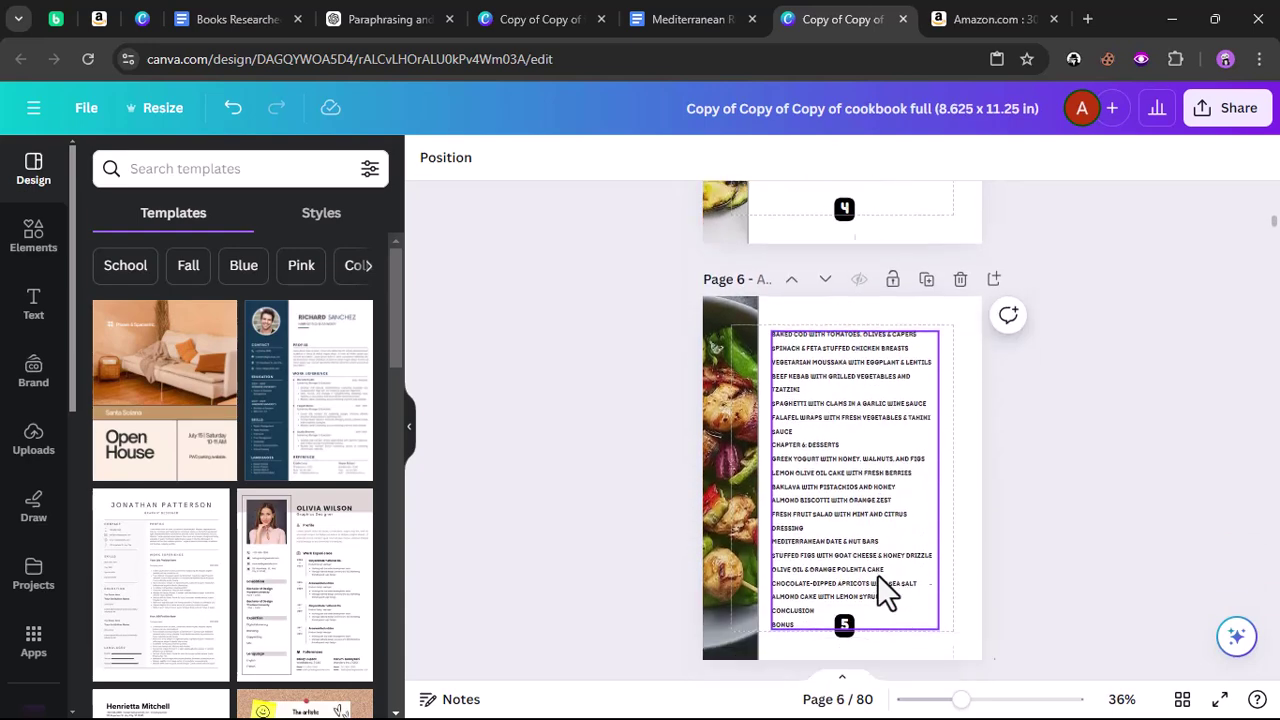
scroll(877, 574, "up", 8)
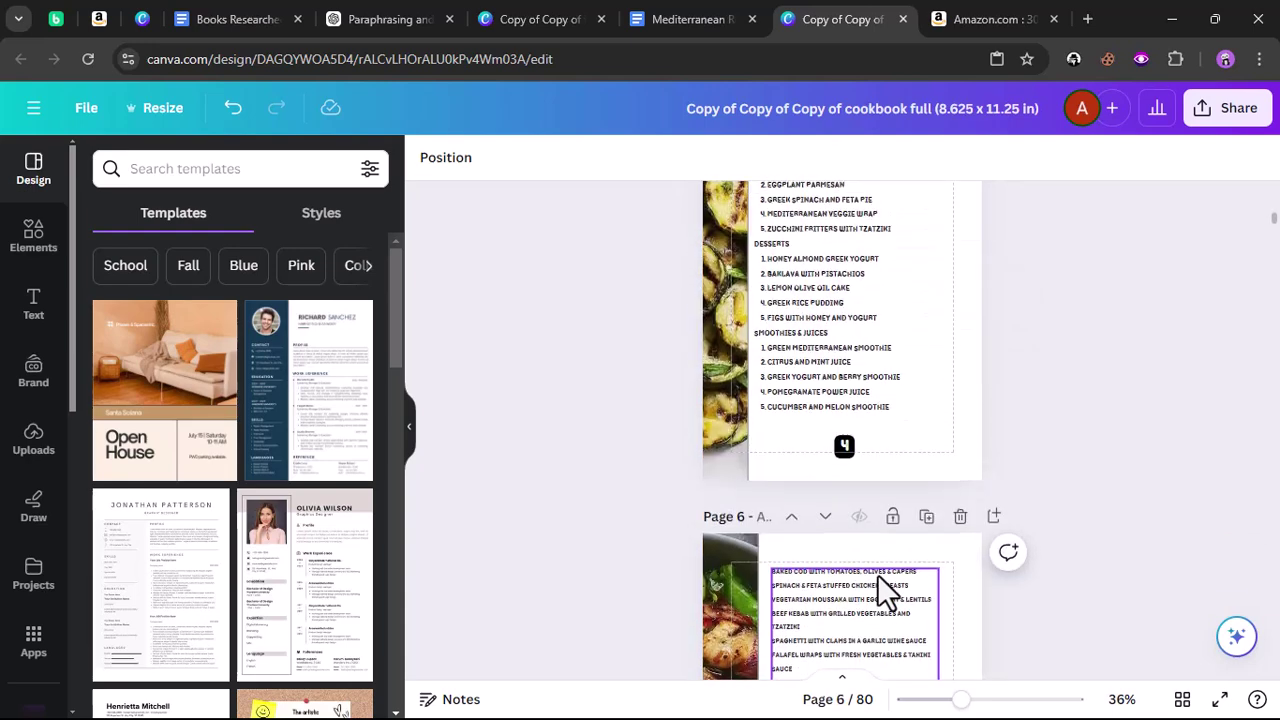
scroll(877, 575, "up", 8)
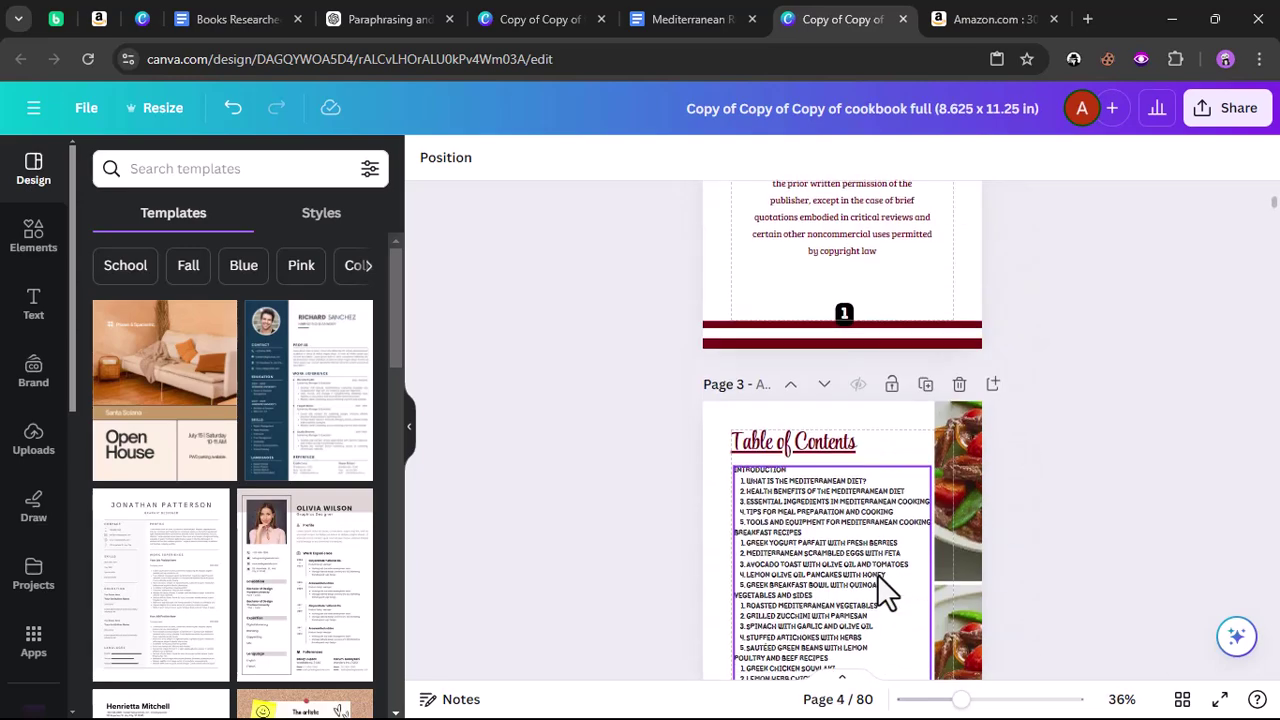
scroll(877, 574, "down", 5)
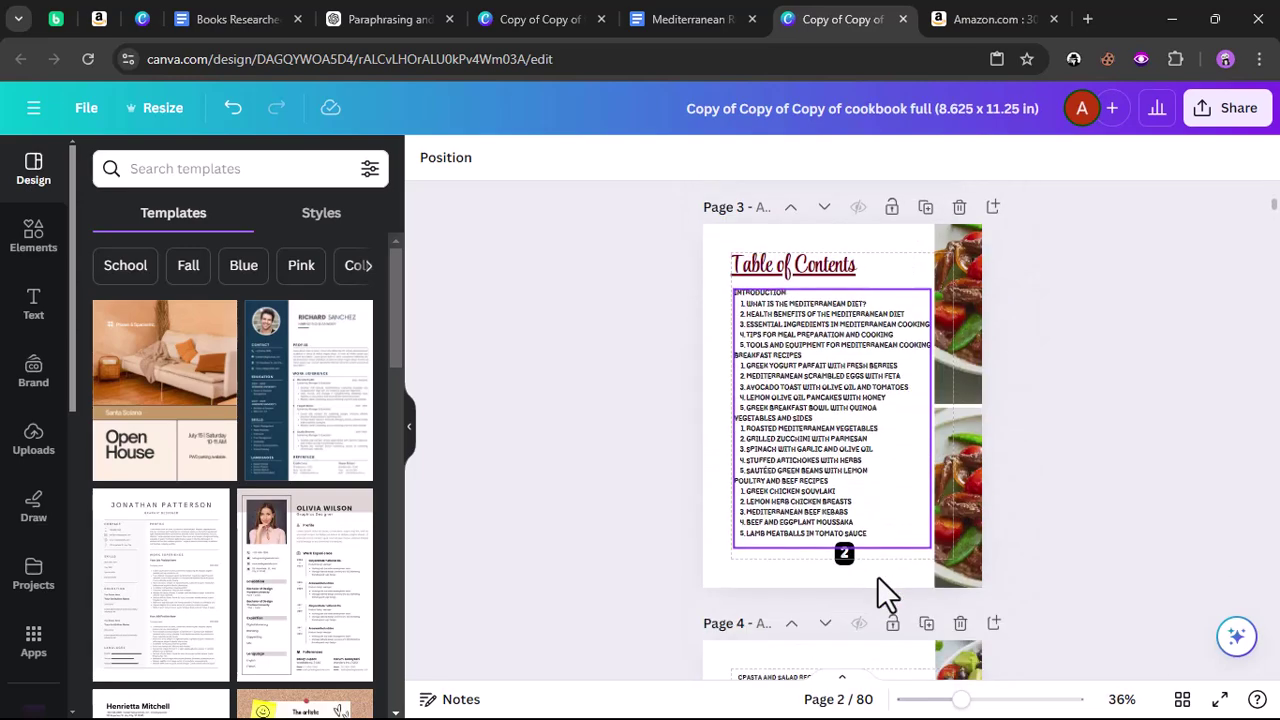
left_click(734, 477)
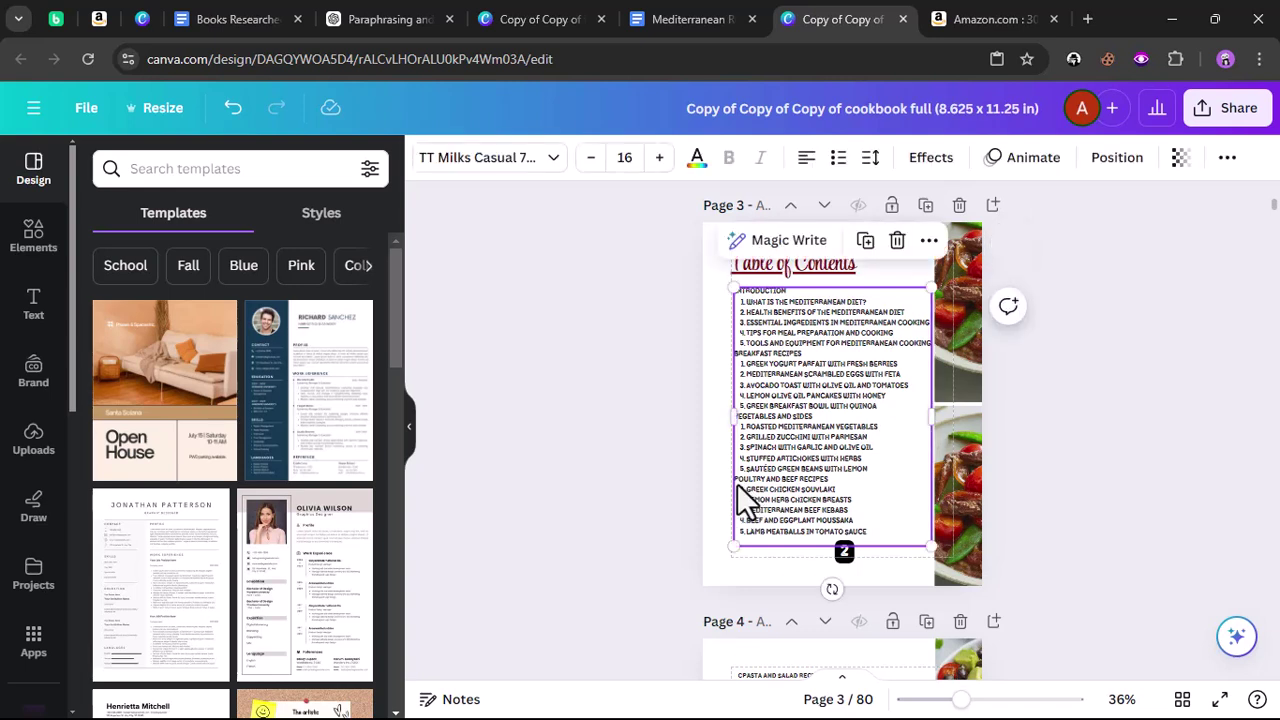
left_click(735, 479)
left_click_drag(735, 479, 866, 546)
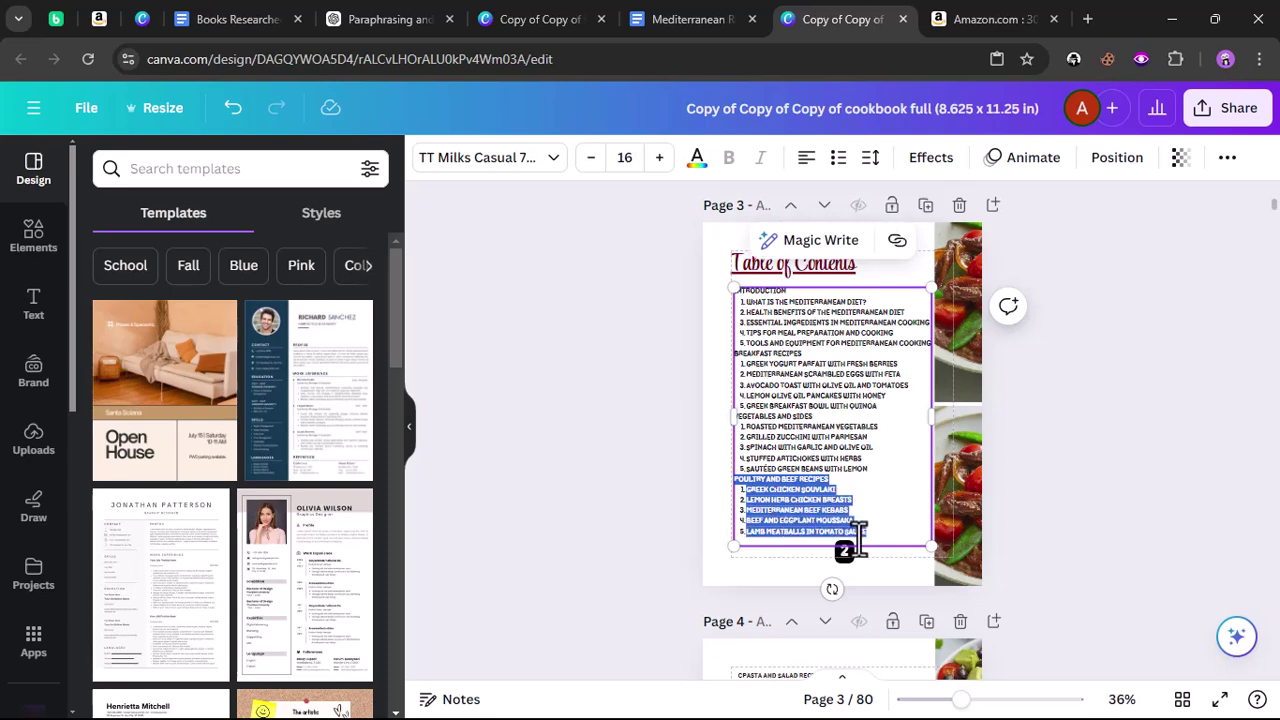
right_click(822, 512)
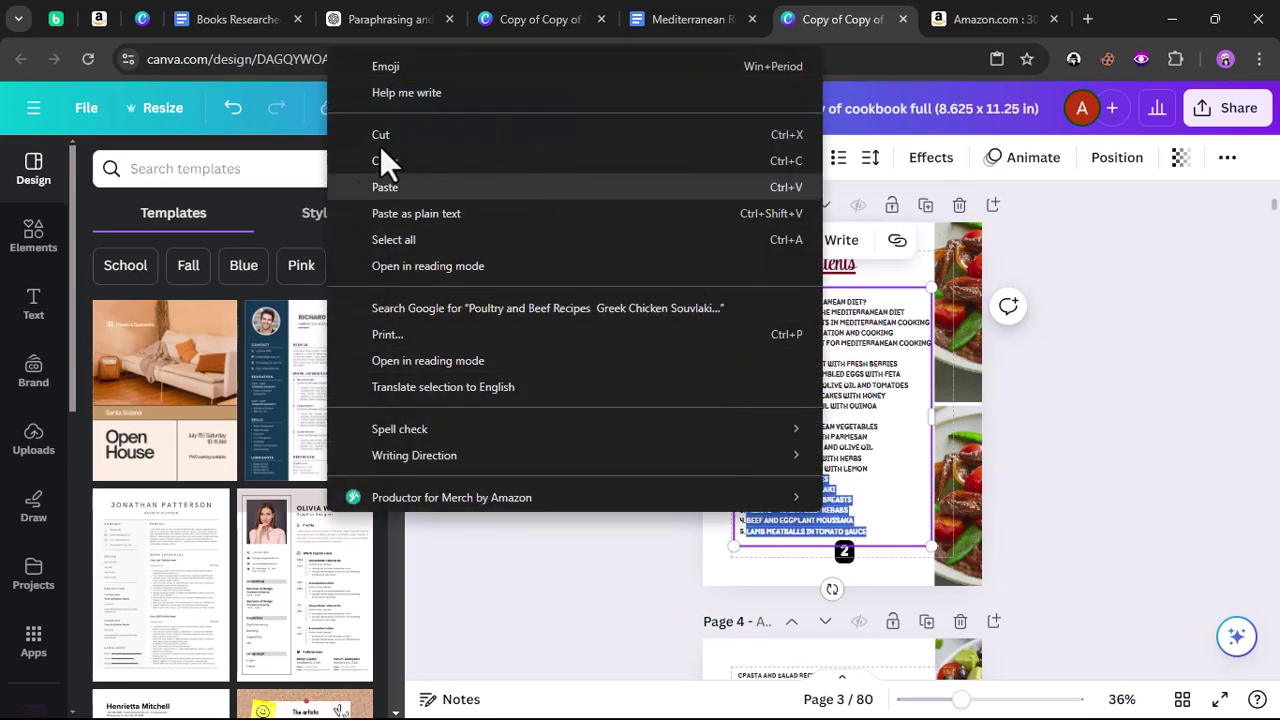
left_click(279, 131)
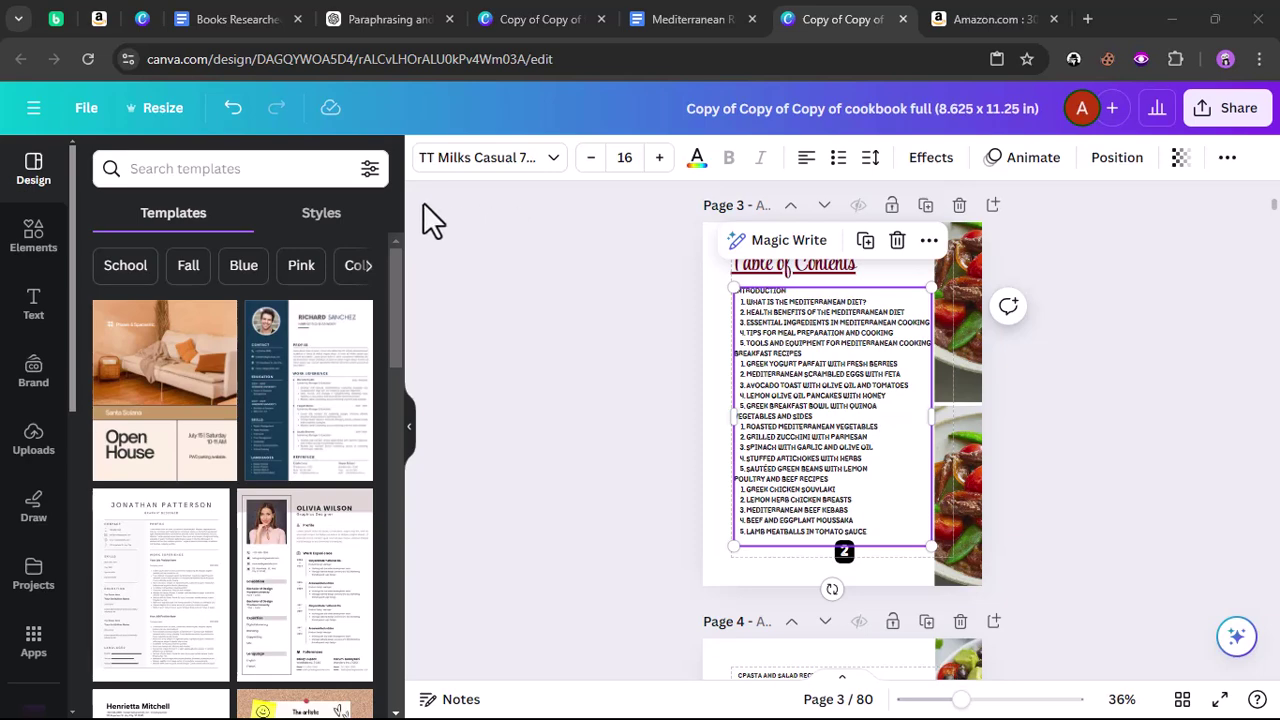
- Examine the redistributed contents lists, the title and copyright pages, and the grid overview of the cookbook's pages
scroll(488, 262, "down", 8)
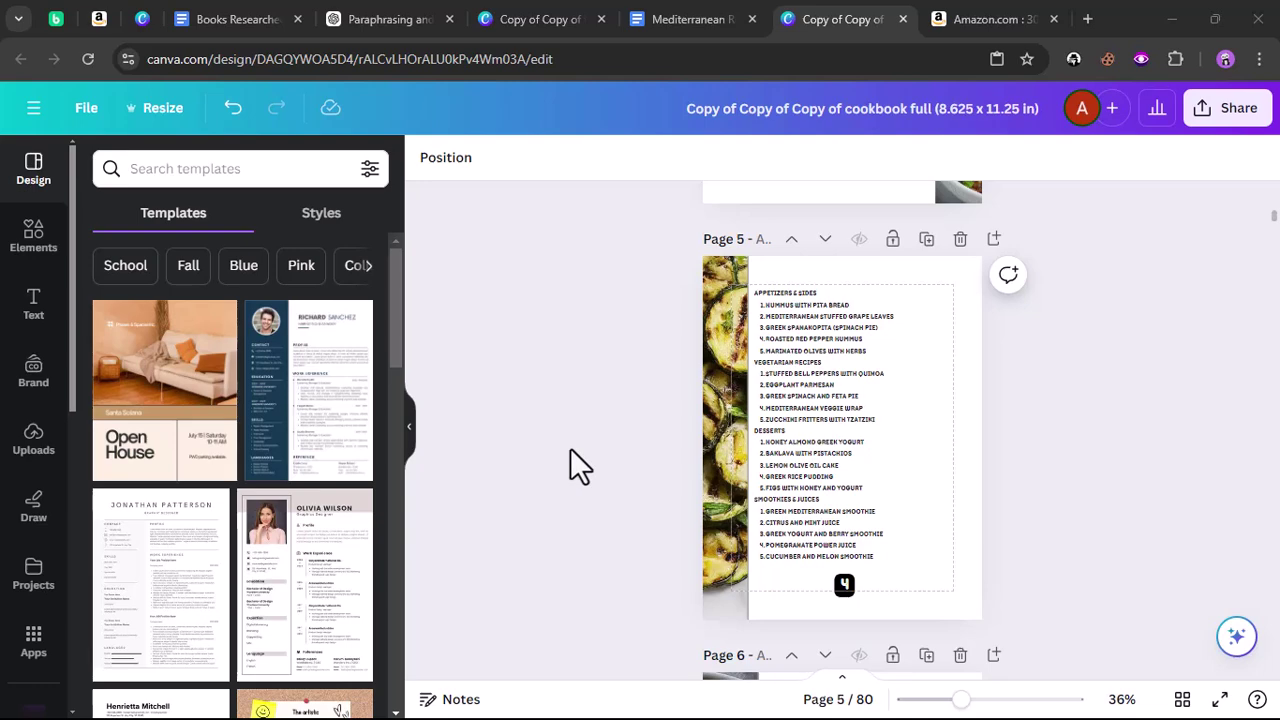
scroll(570, 448, "up", 12)
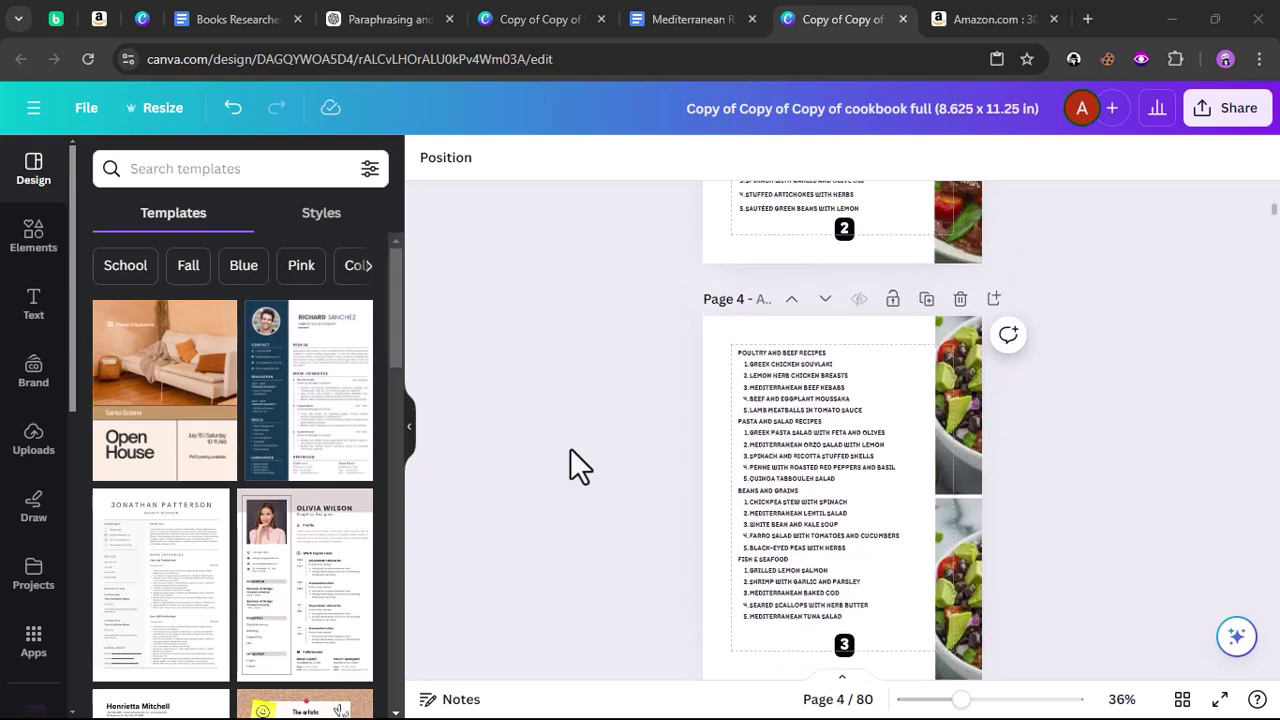
scroll(570, 448, "up", 4)
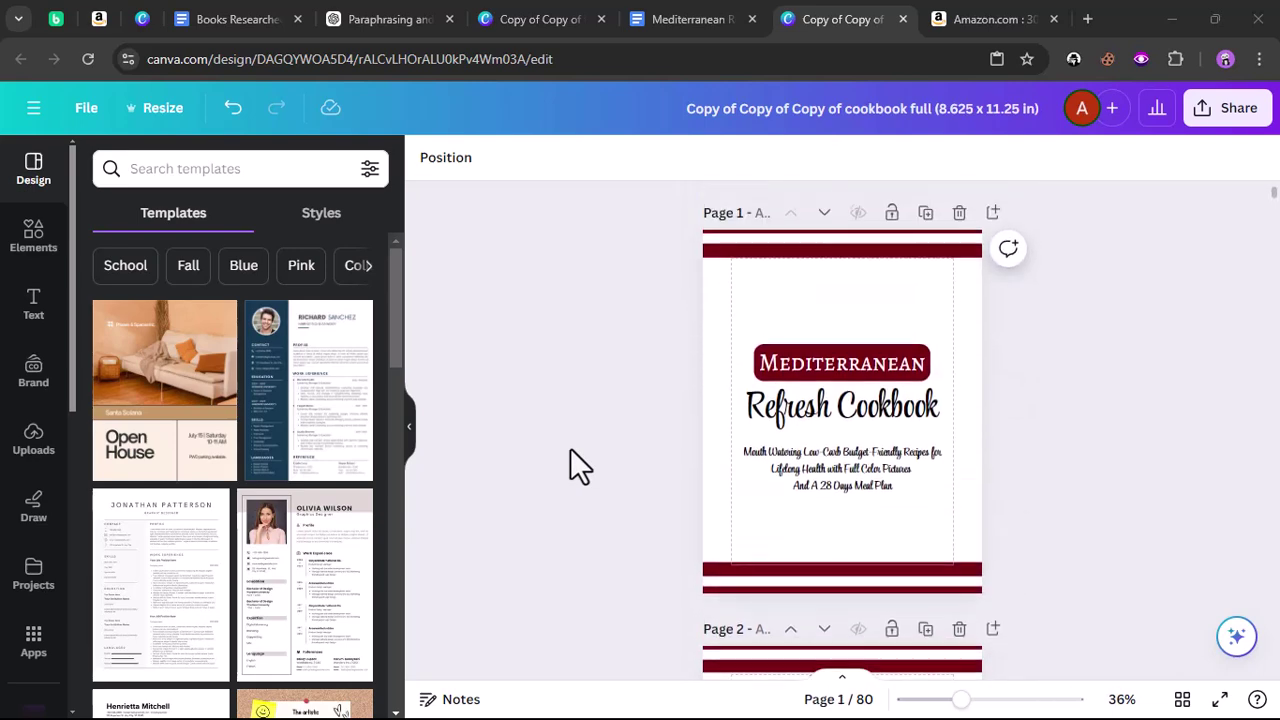
scroll(570, 448, "down", 3)
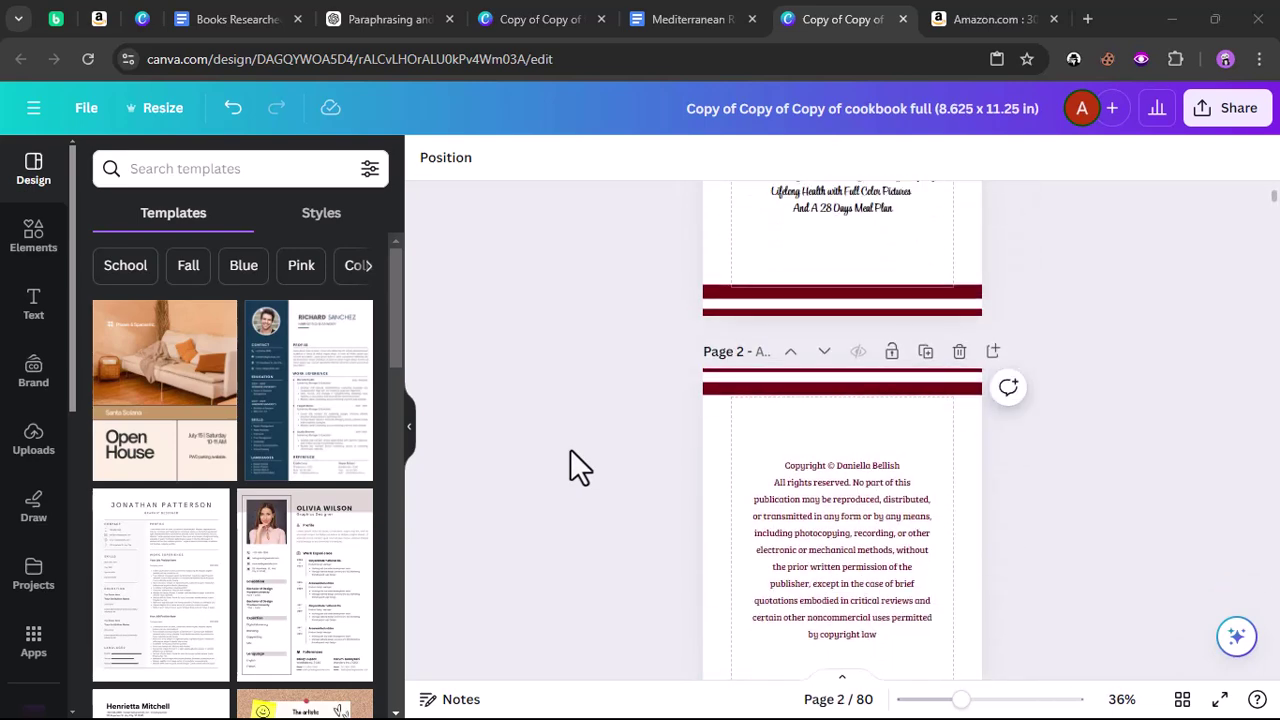
scroll(570, 449, "up", 1)
scroll(570, 449, "down", 2)
scroll(569, 449, "down", 2)
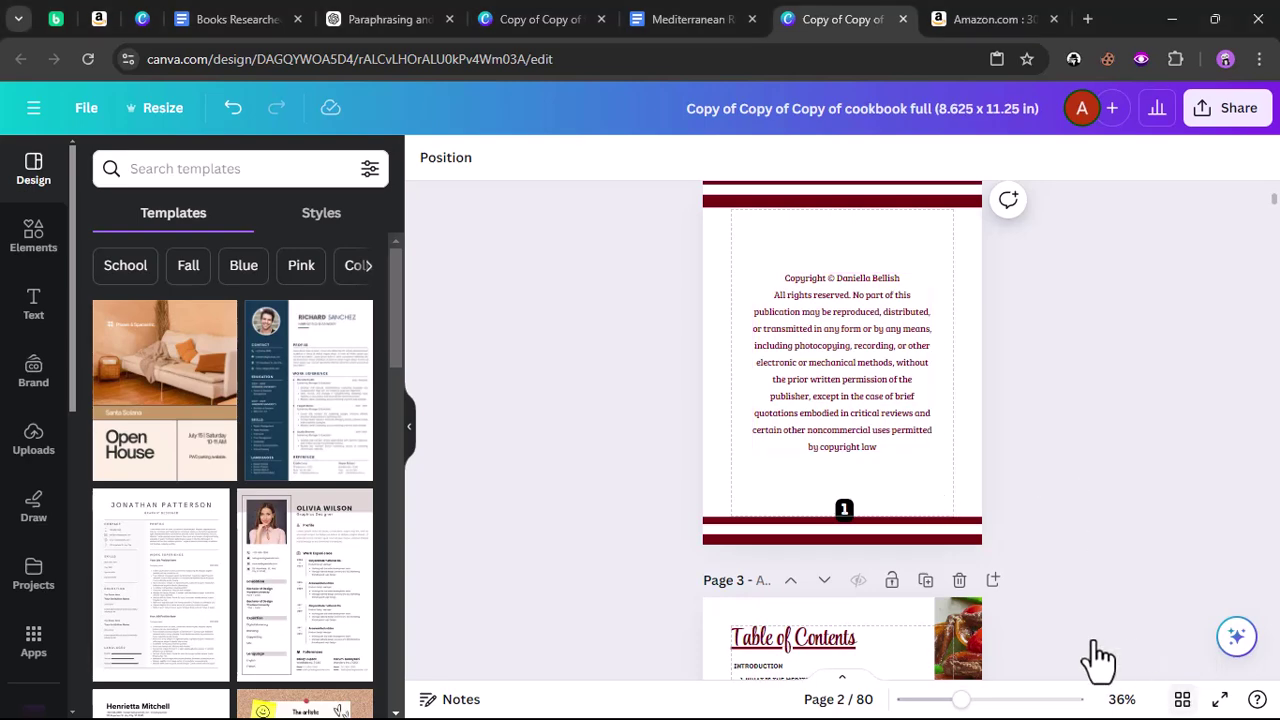
scroll(1043, 625, "up", 1)
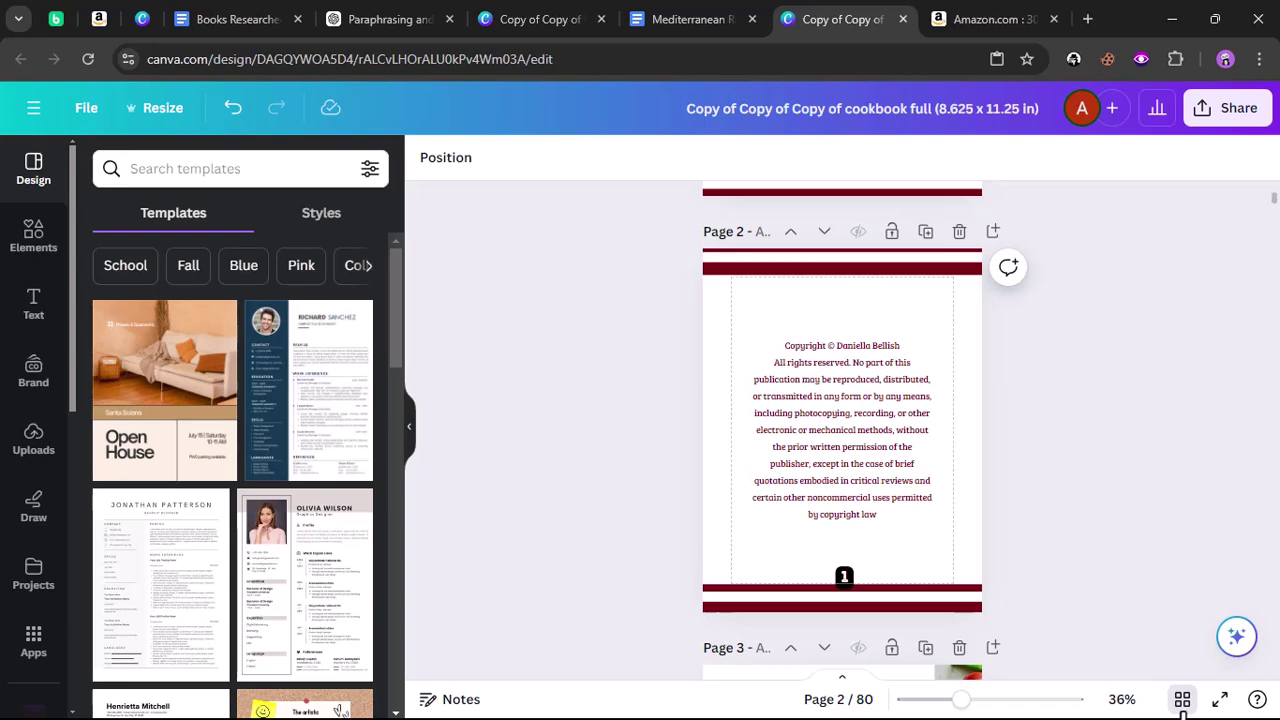
left_click(1183, 706)
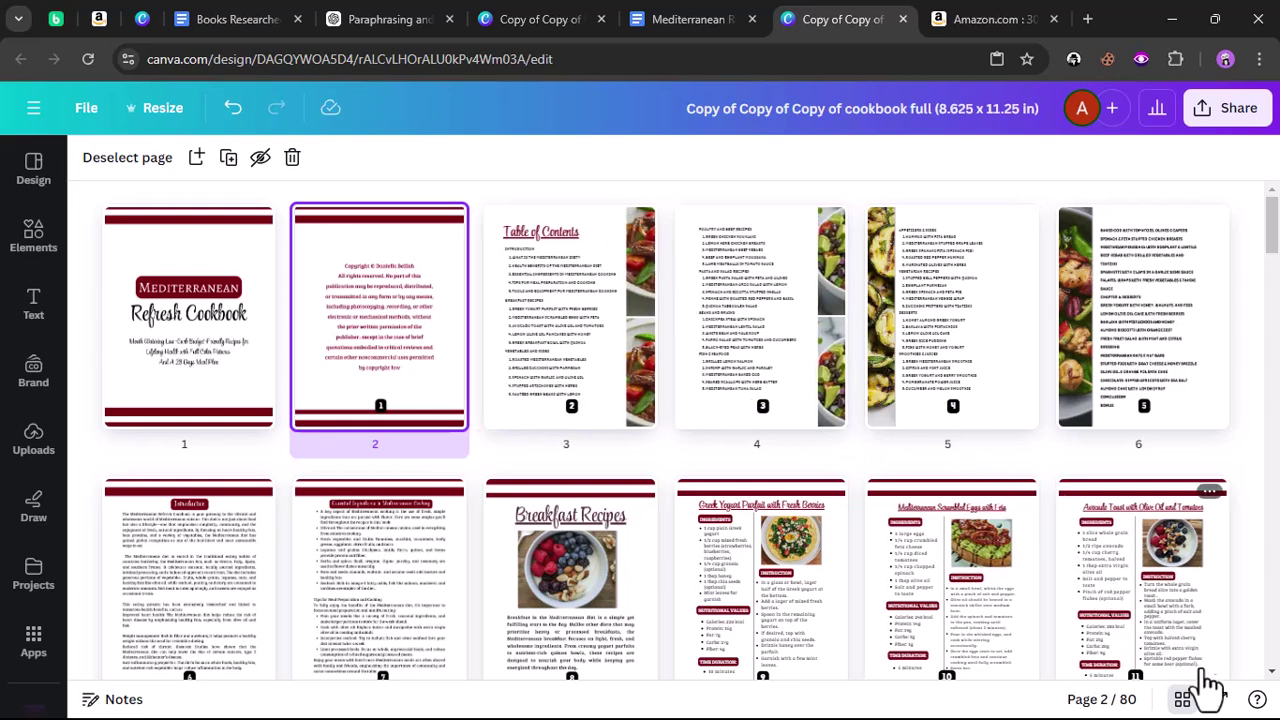
left_click(1185, 700)
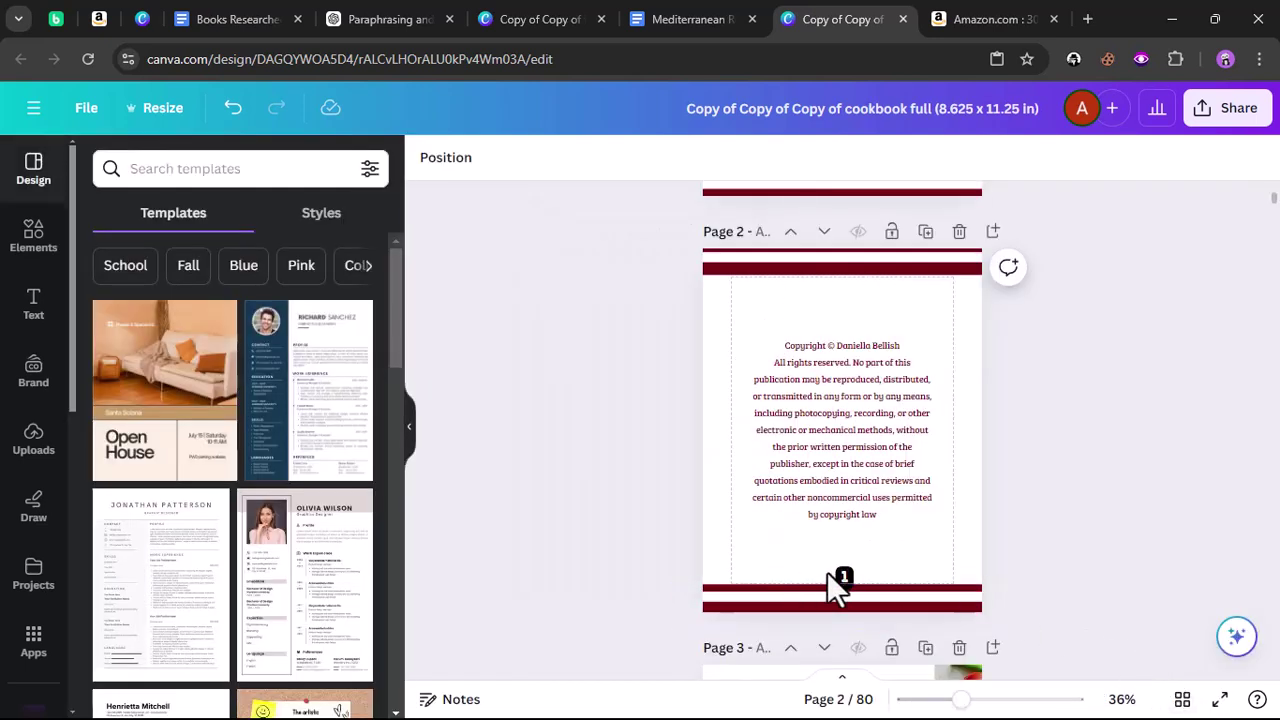
- Replace the page number on page 2 with a new heading reading 1, set upright at the bottom centre of the page
left_click(845, 578)
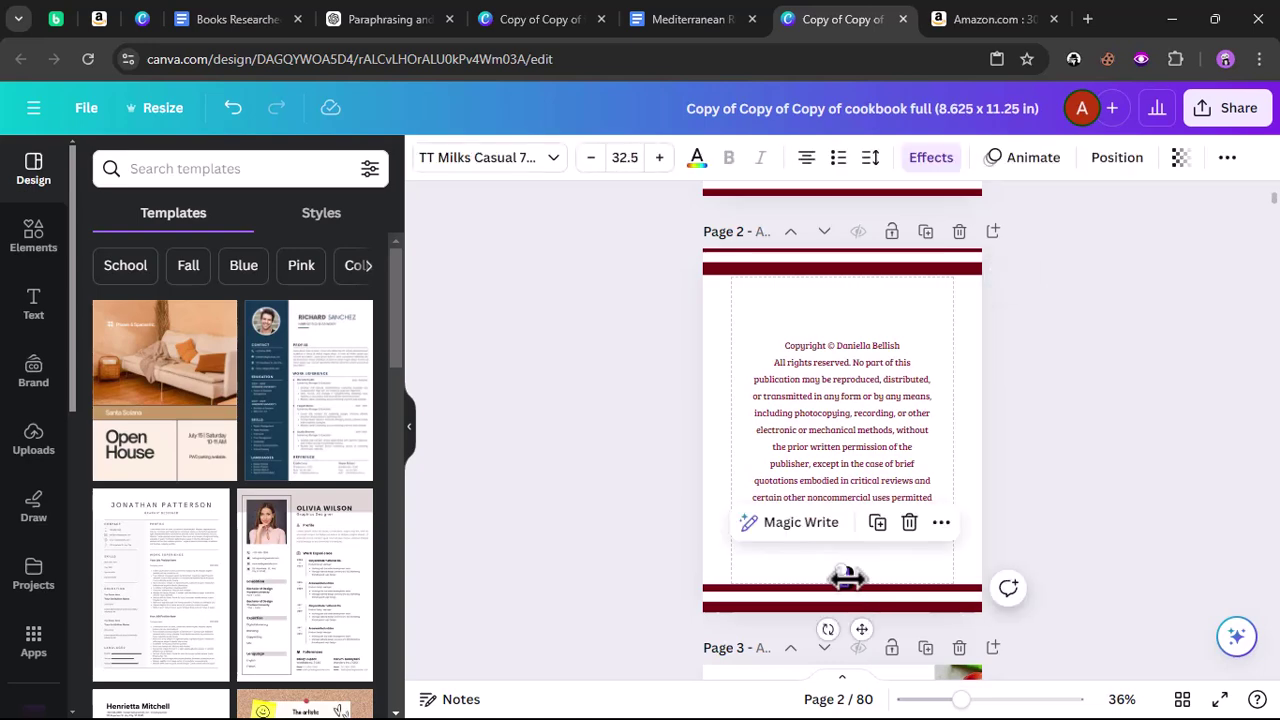
left_click(910, 523)
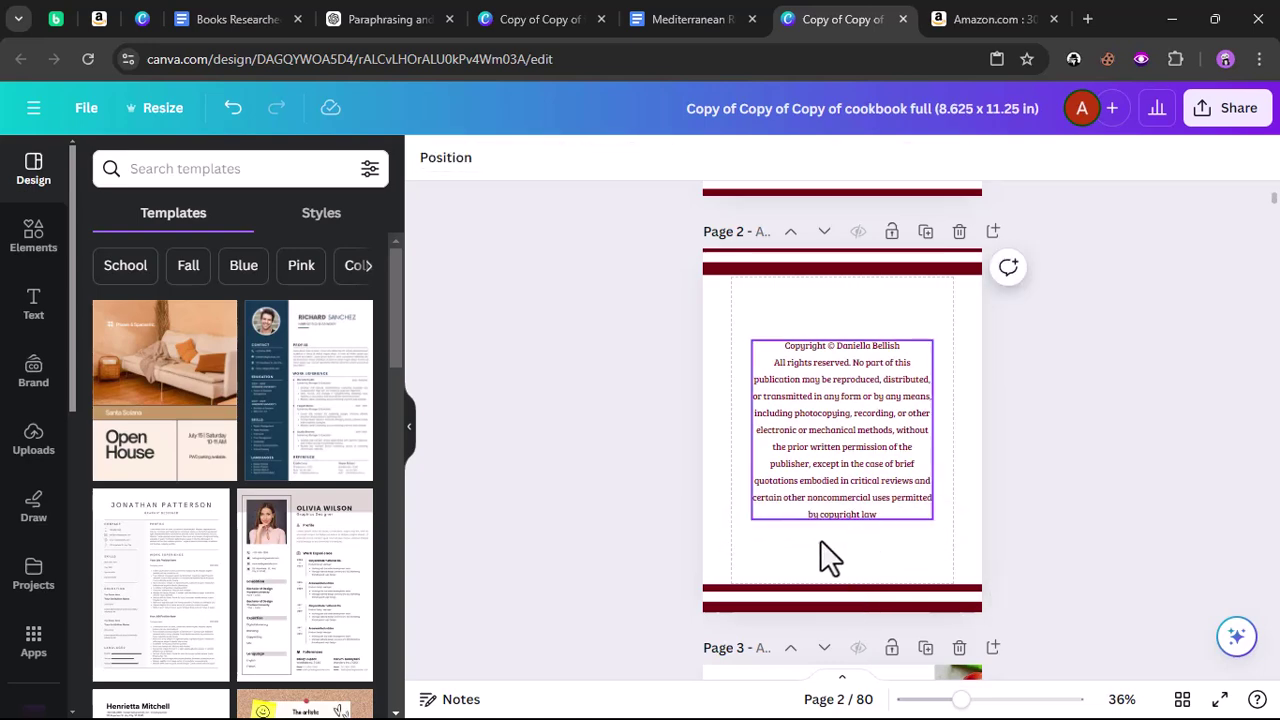
left_click(36, 316)
left_click(143, 394)
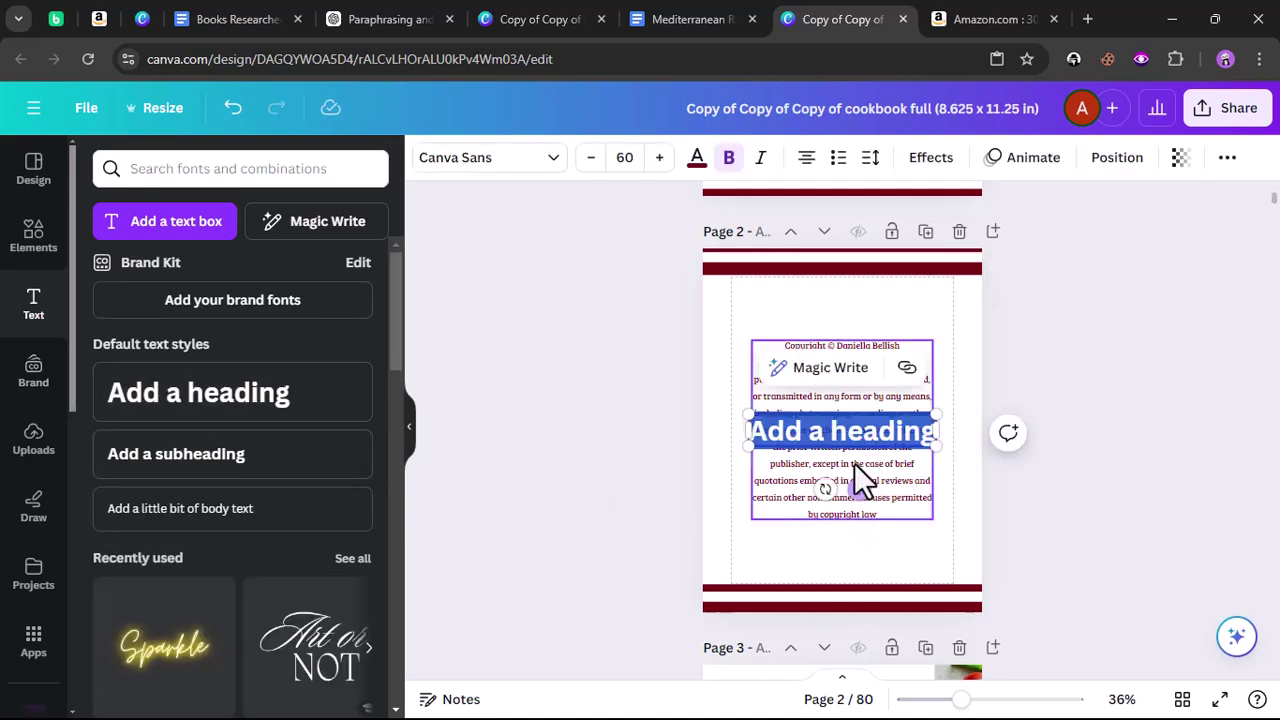
type("1")
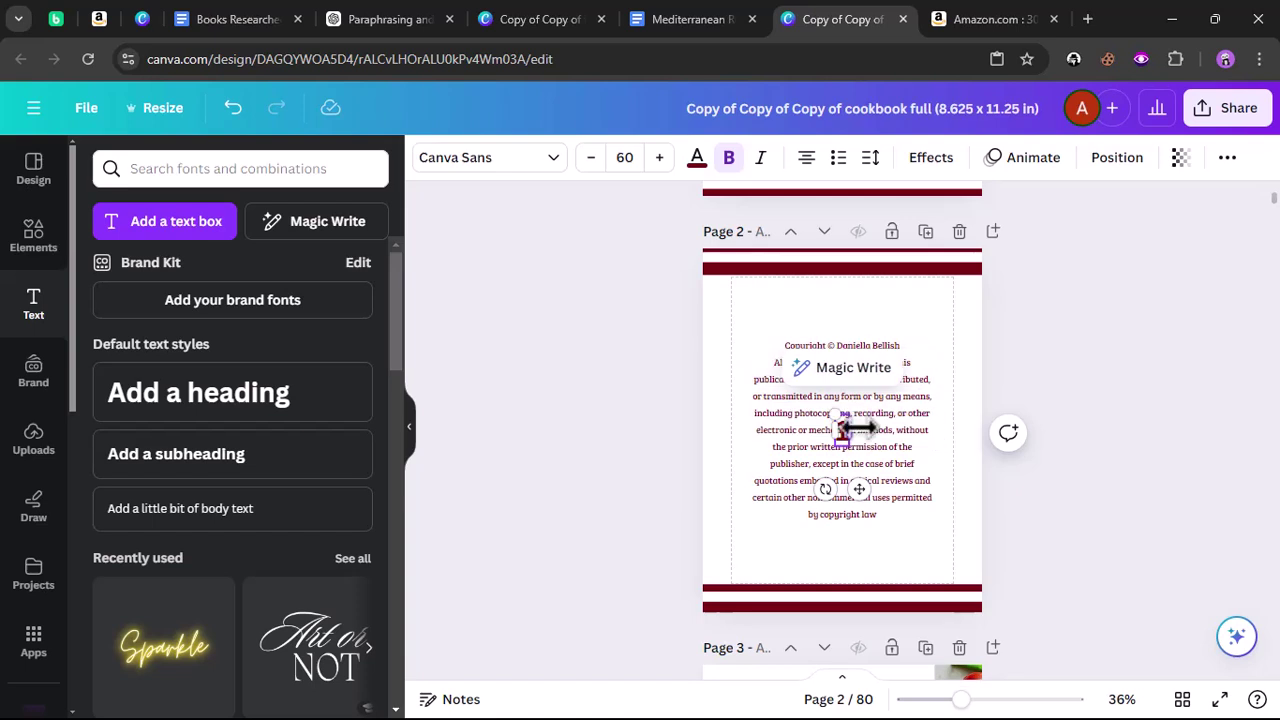
left_click_drag(857, 486, 848, 634)
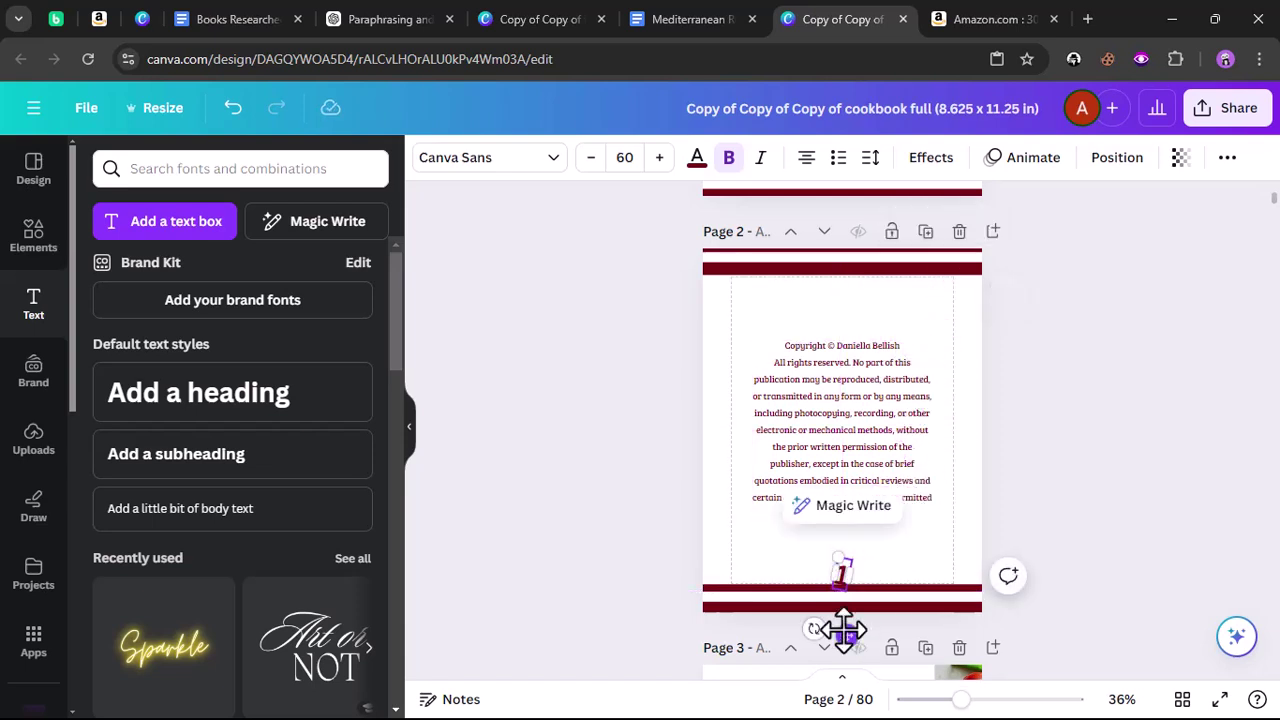
left_click_drag(818, 628, 834, 628)
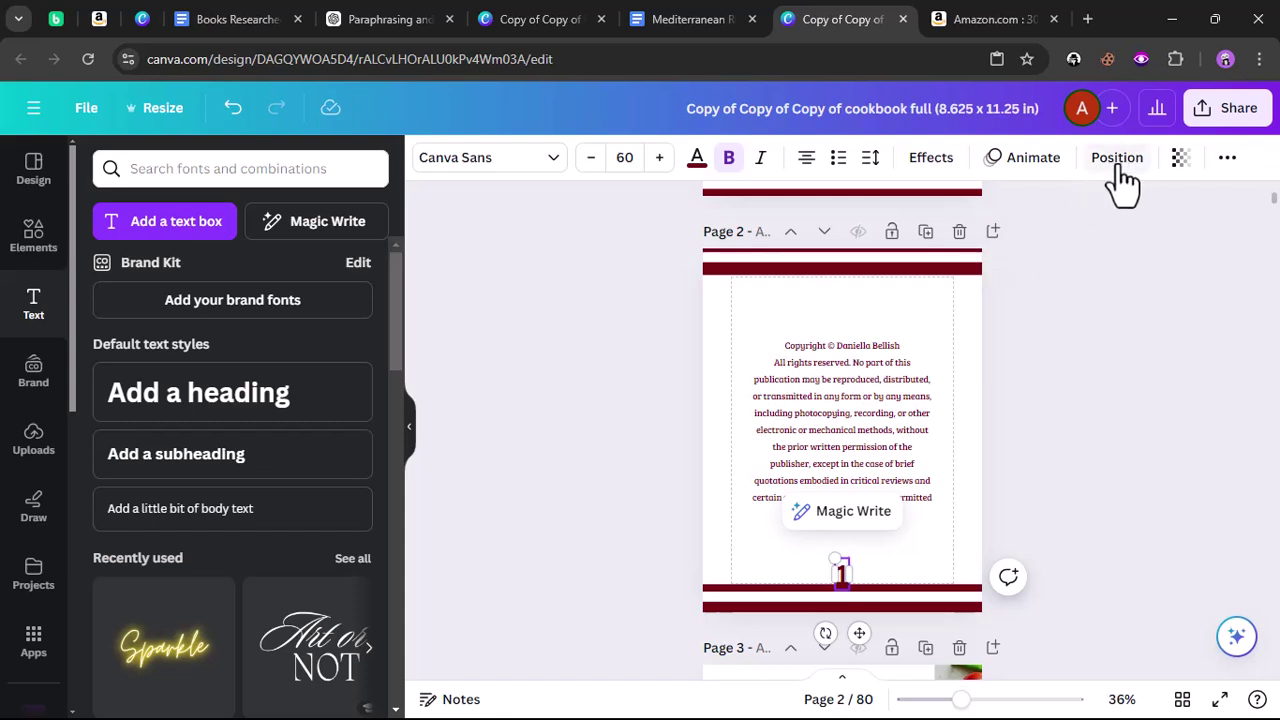
- Apply the Background text effect to the new page number and set the background to the dark red document color
left_click(925, 162)
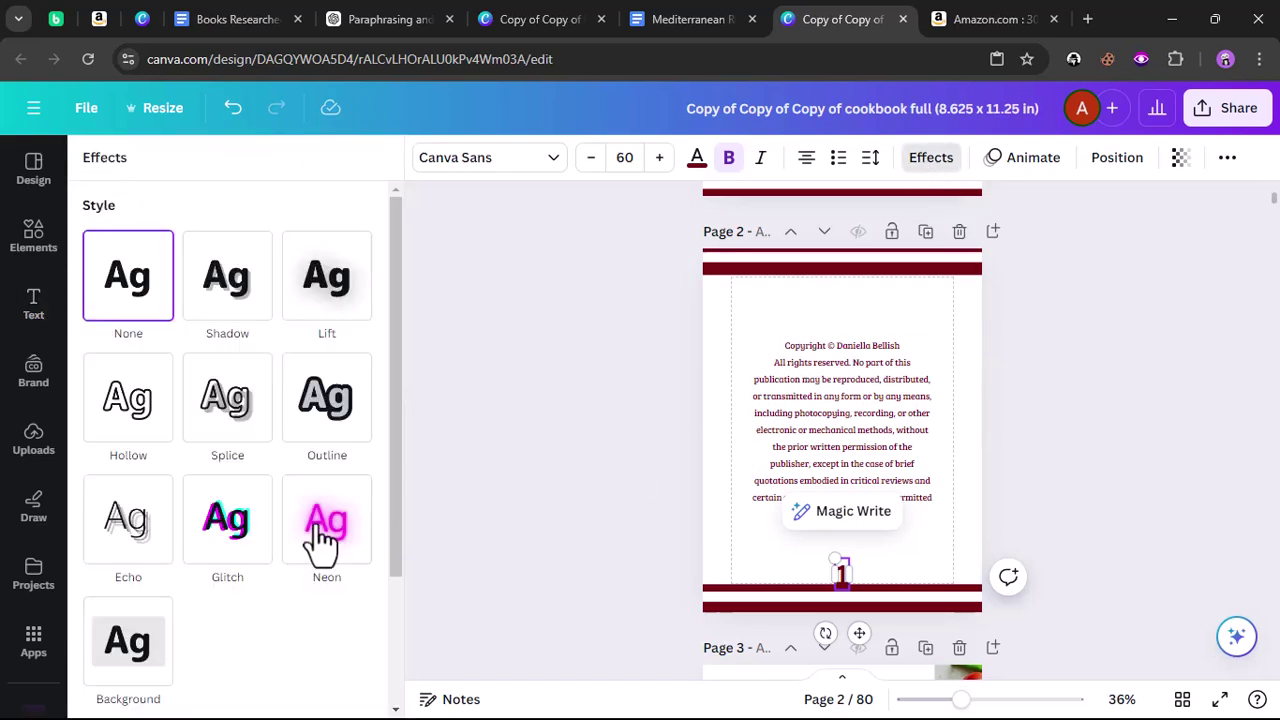
scroll(251, 525, "down", 2)
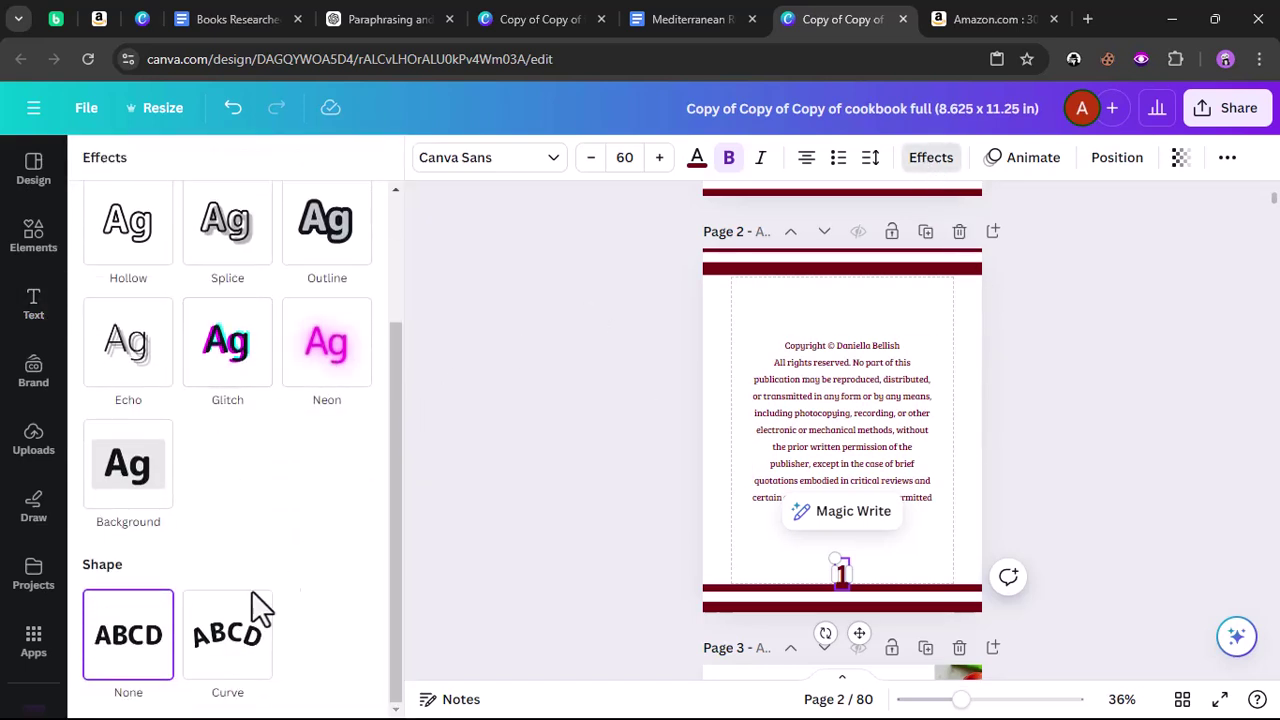
left_click(142, 498)
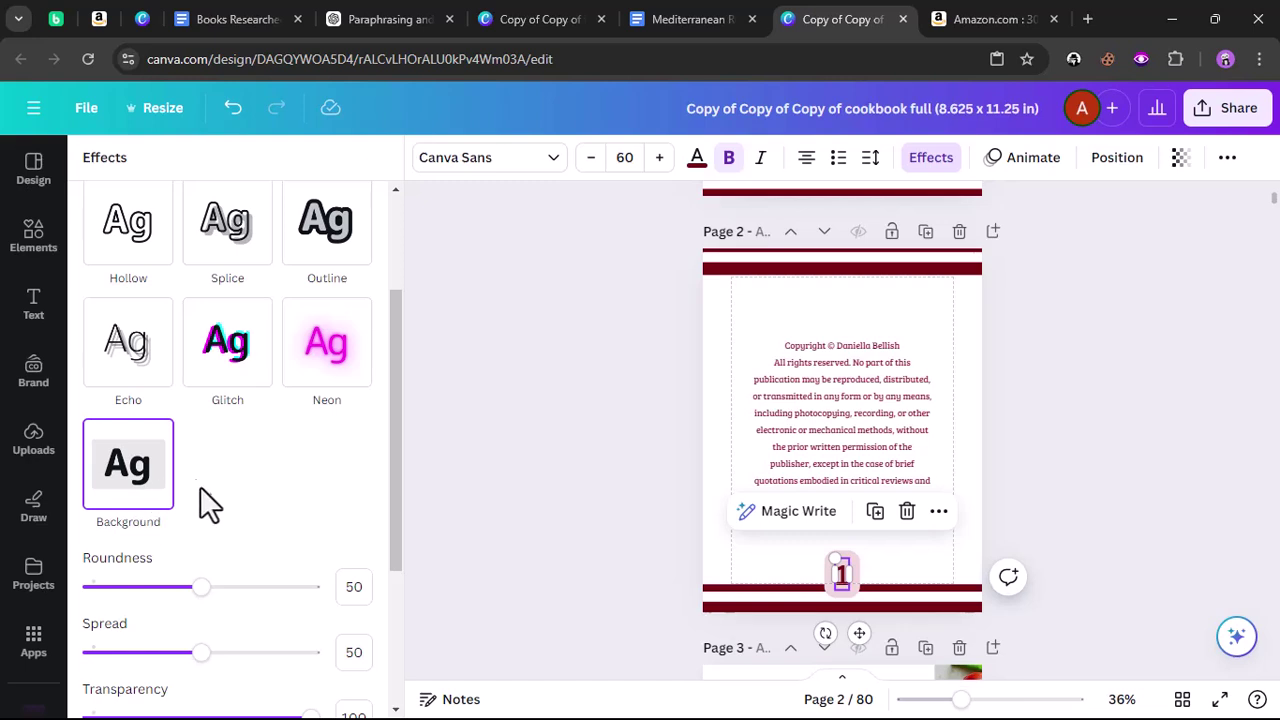
scroll(360, 586, "down", 3)
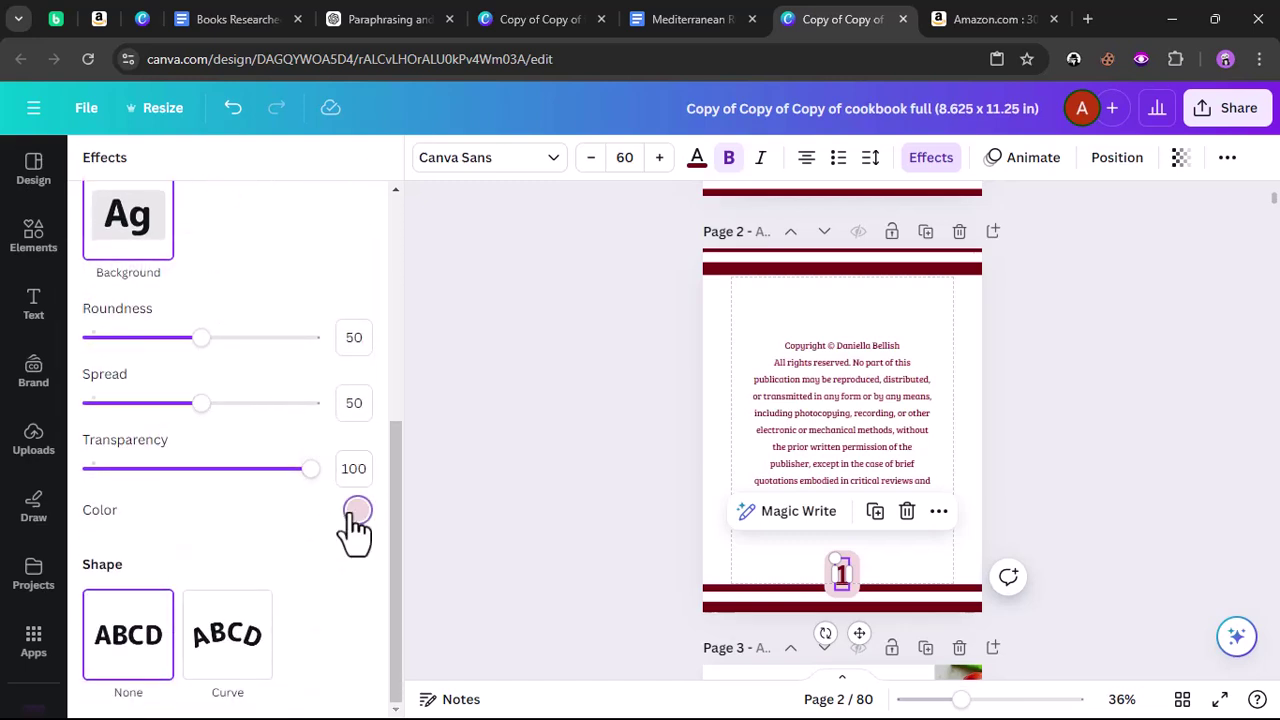
left_click(355, 512)
left_click(145, 318)
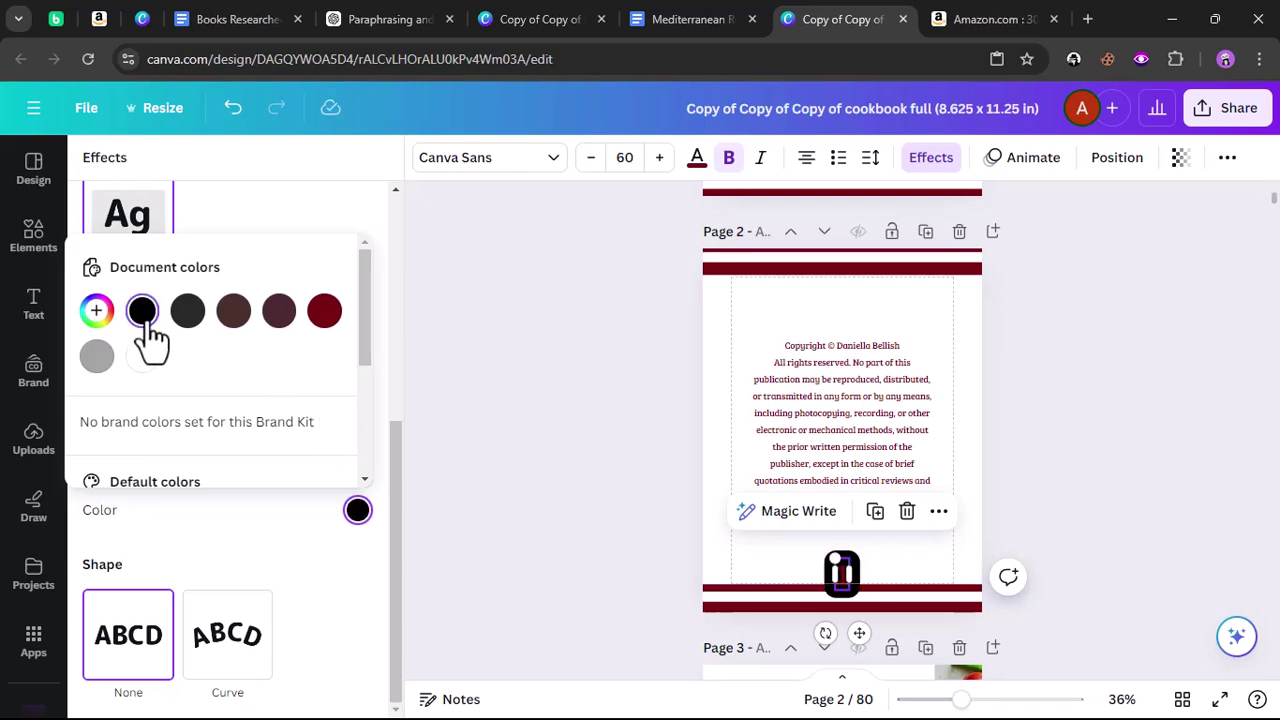
left_click(322, 315)
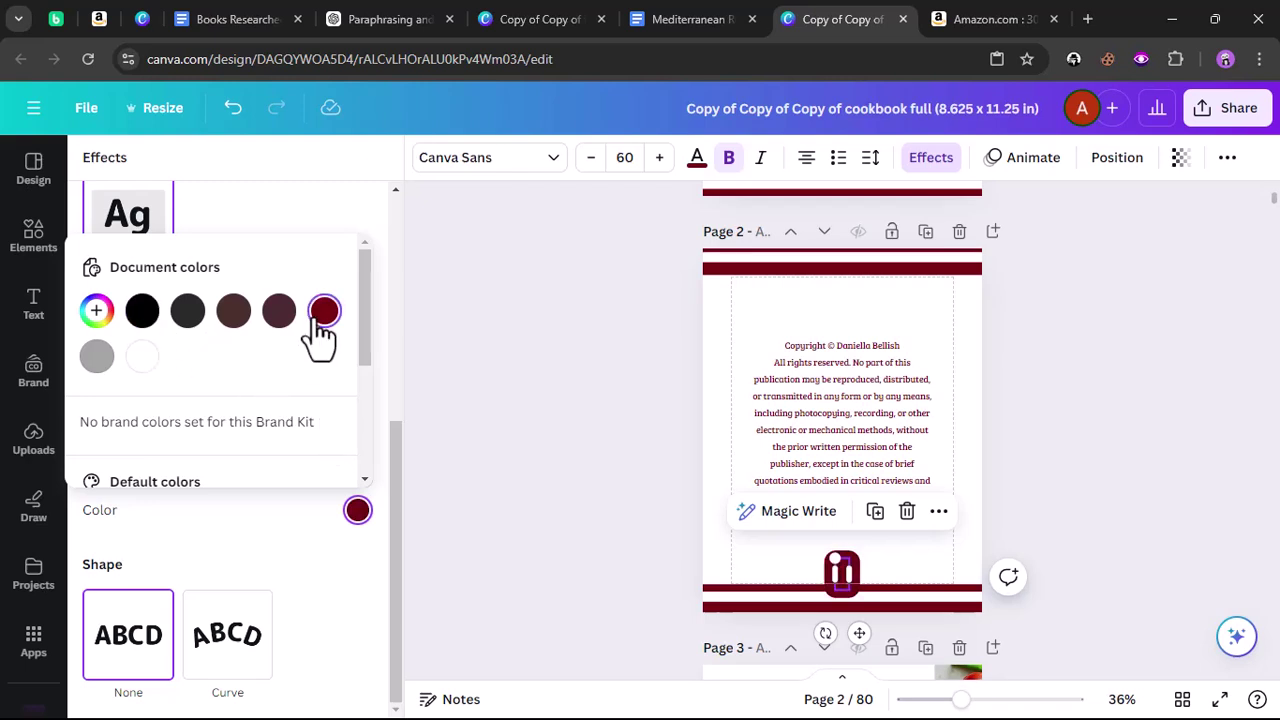
- Change the page 2 number's background to the dark brown document color and its text to white
left_click(233, 316)
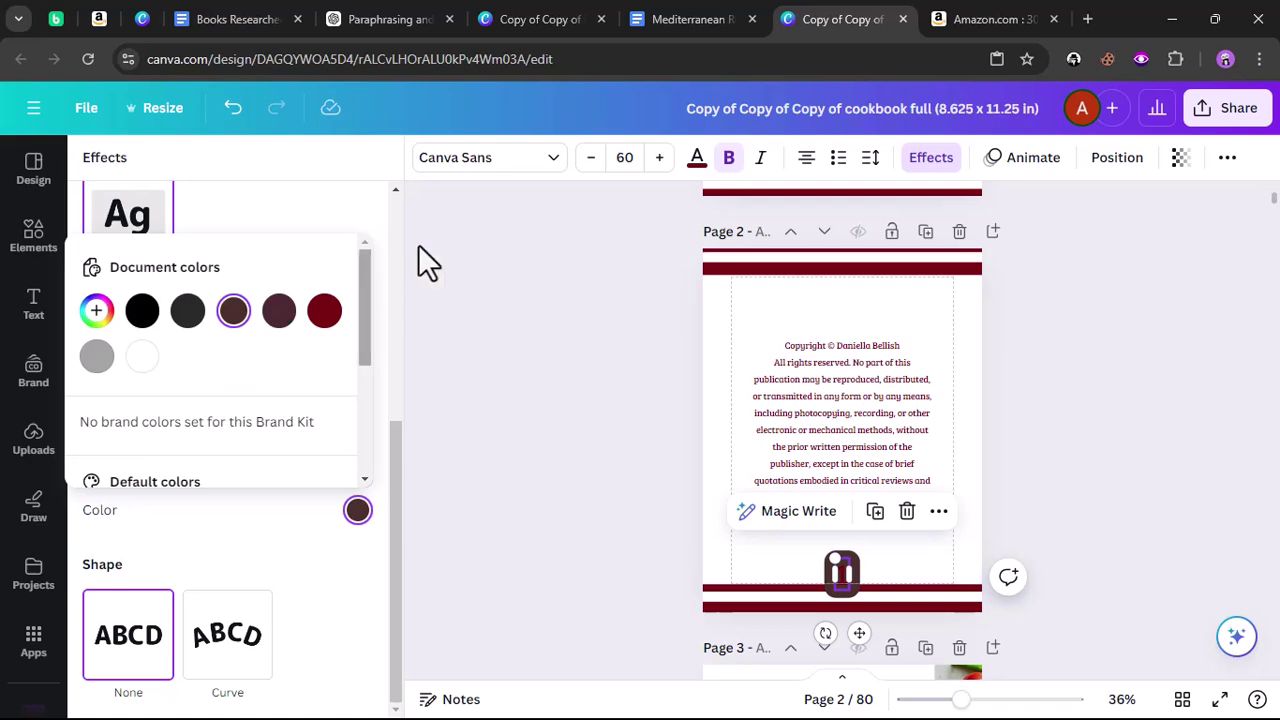
key("Escape")
left_click(697, 157)
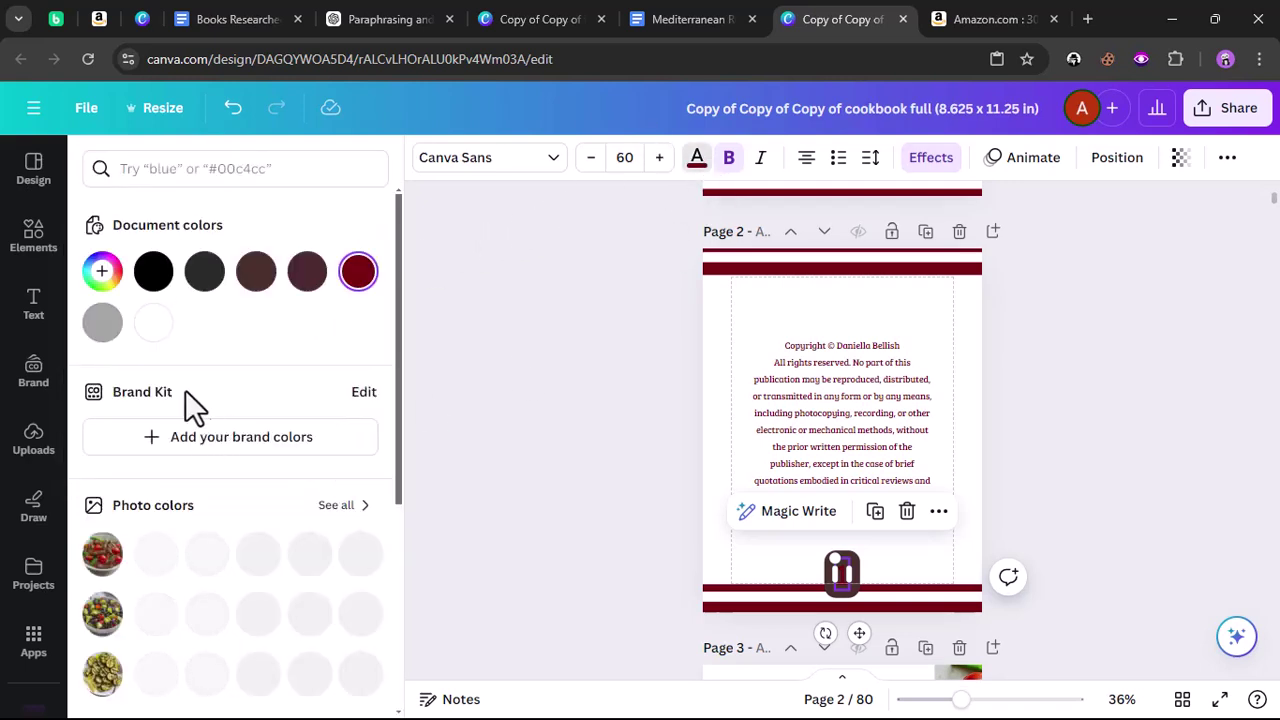
left_click(153, 322)
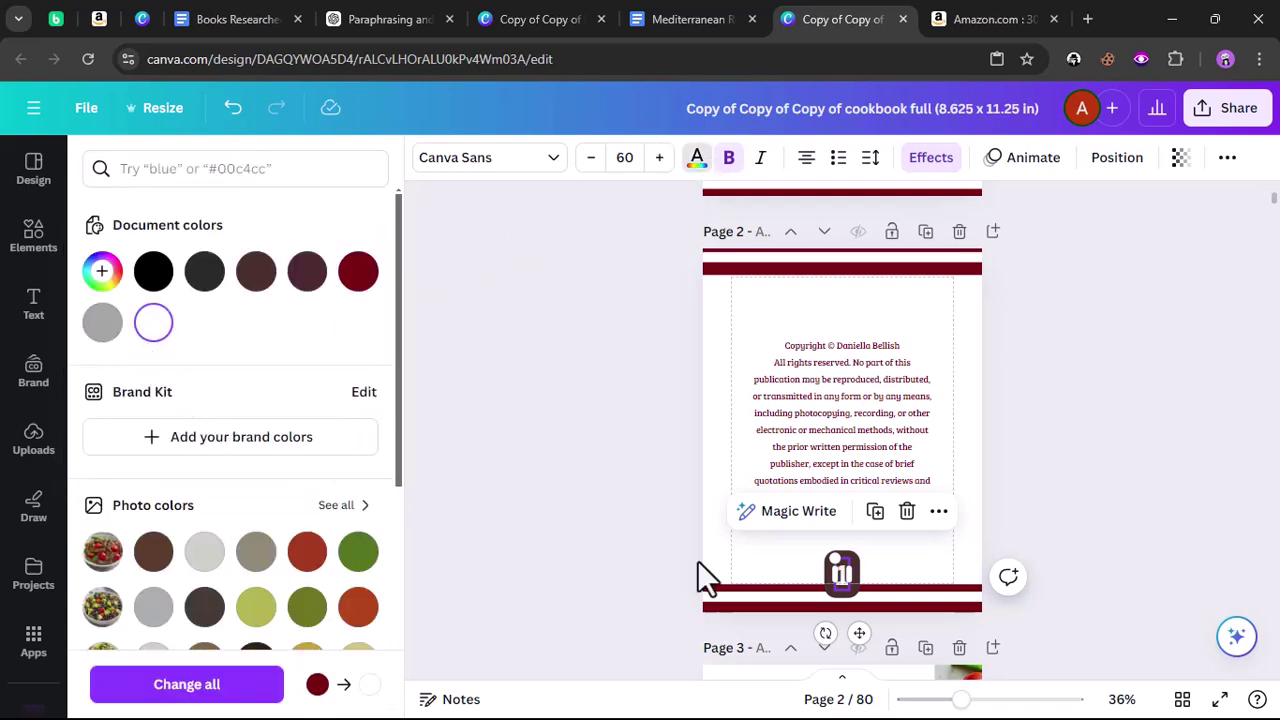
left_click(606, 525)
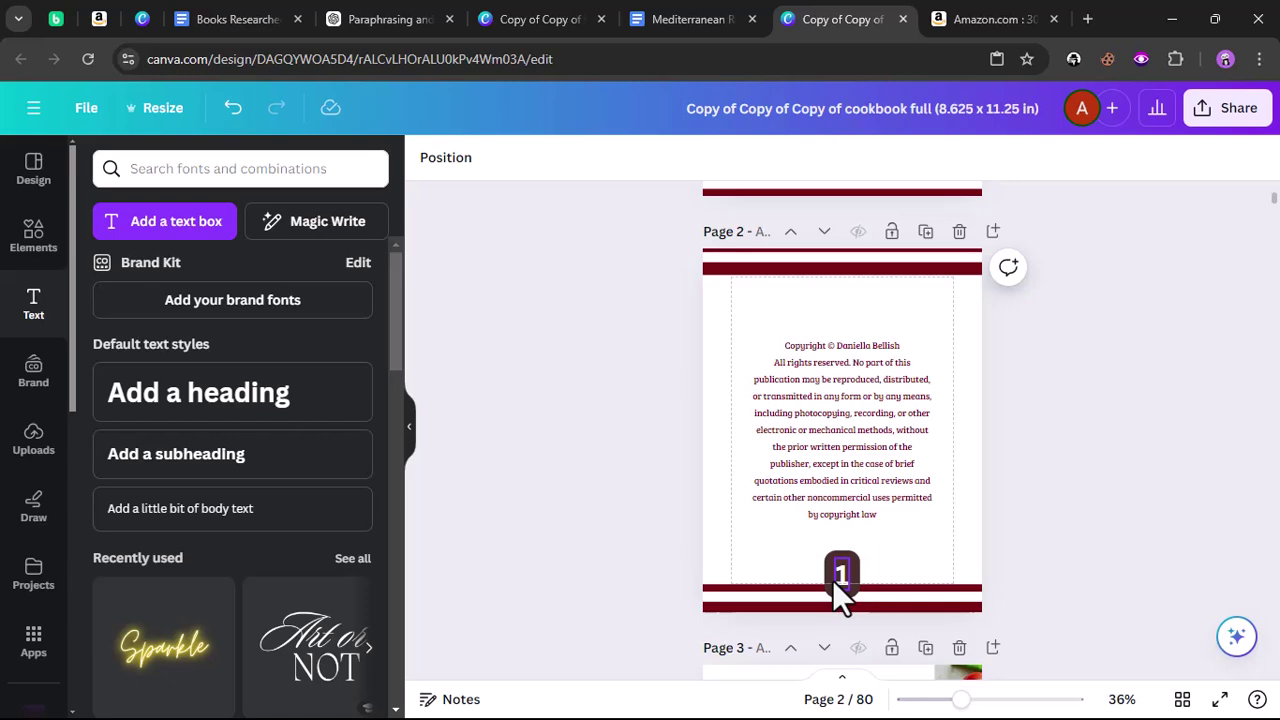
- Replace the old page number 2 at the foot of page 3 with a copy of the styled number from page 2
scroll(660, 531, "down", 5)
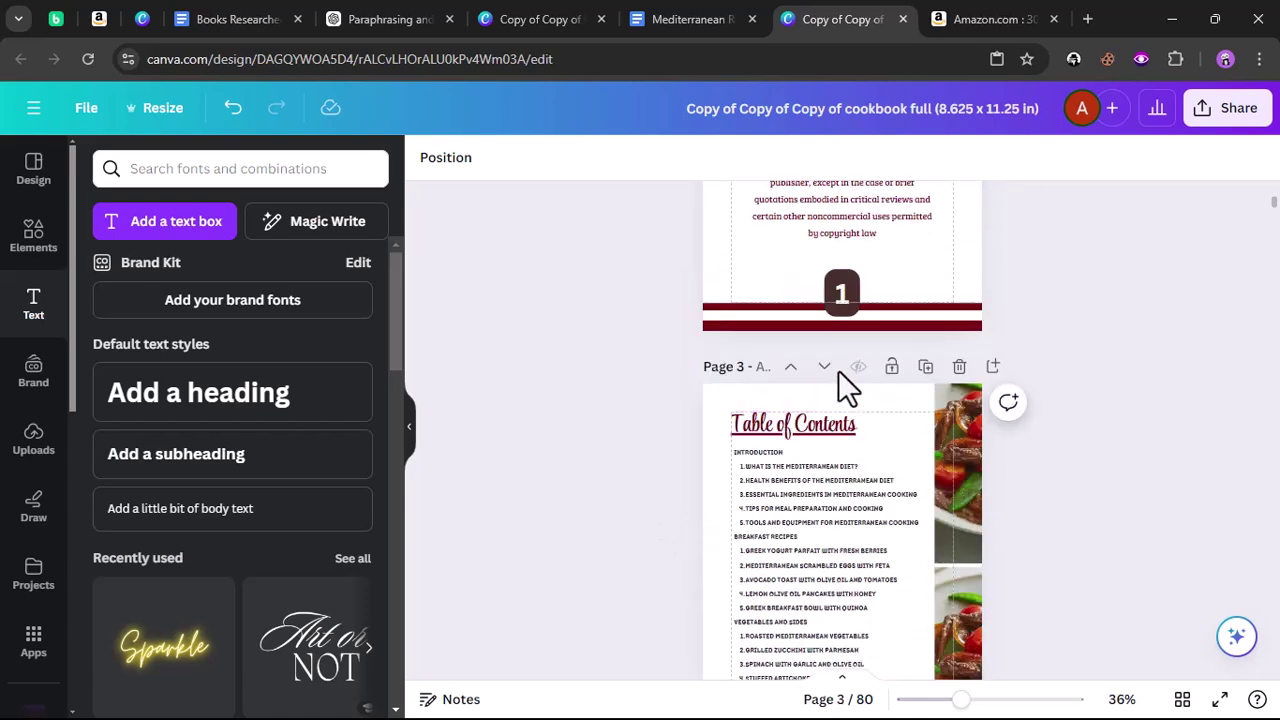
right_click(842, 291)
left_click(905, 195)
scroll(863, 407, "down", 5)
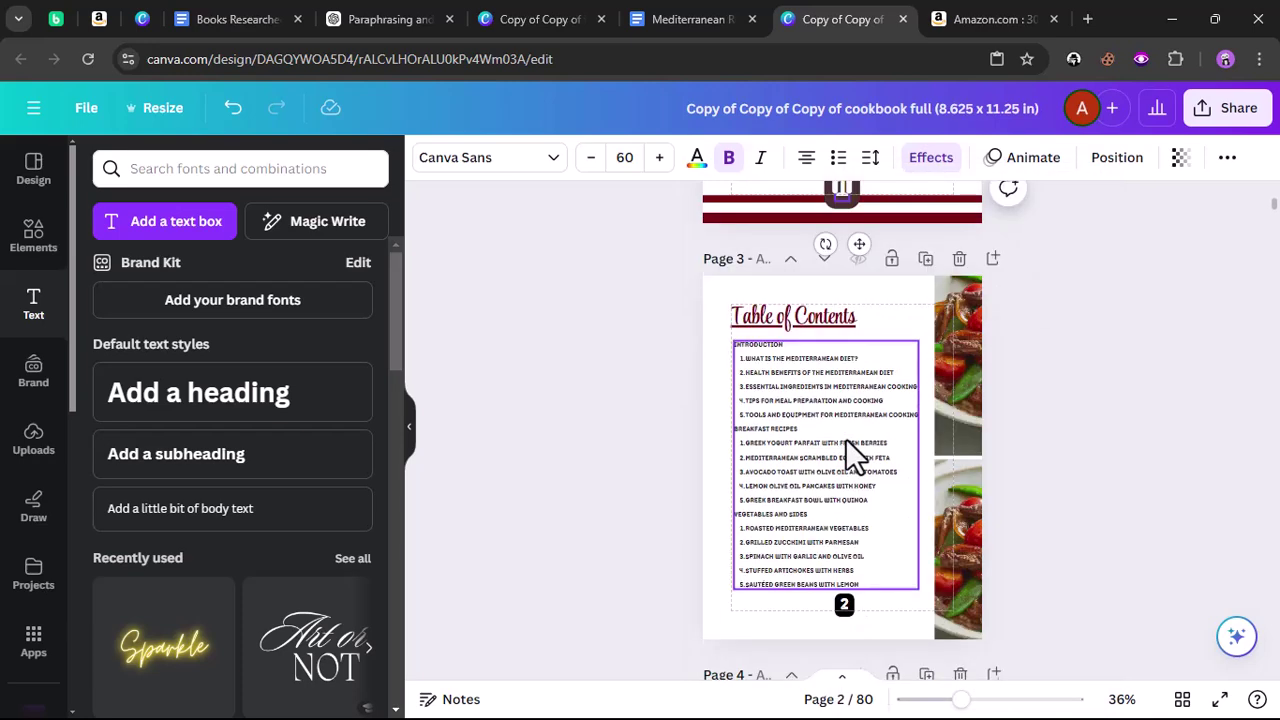
left_click(845, 432)
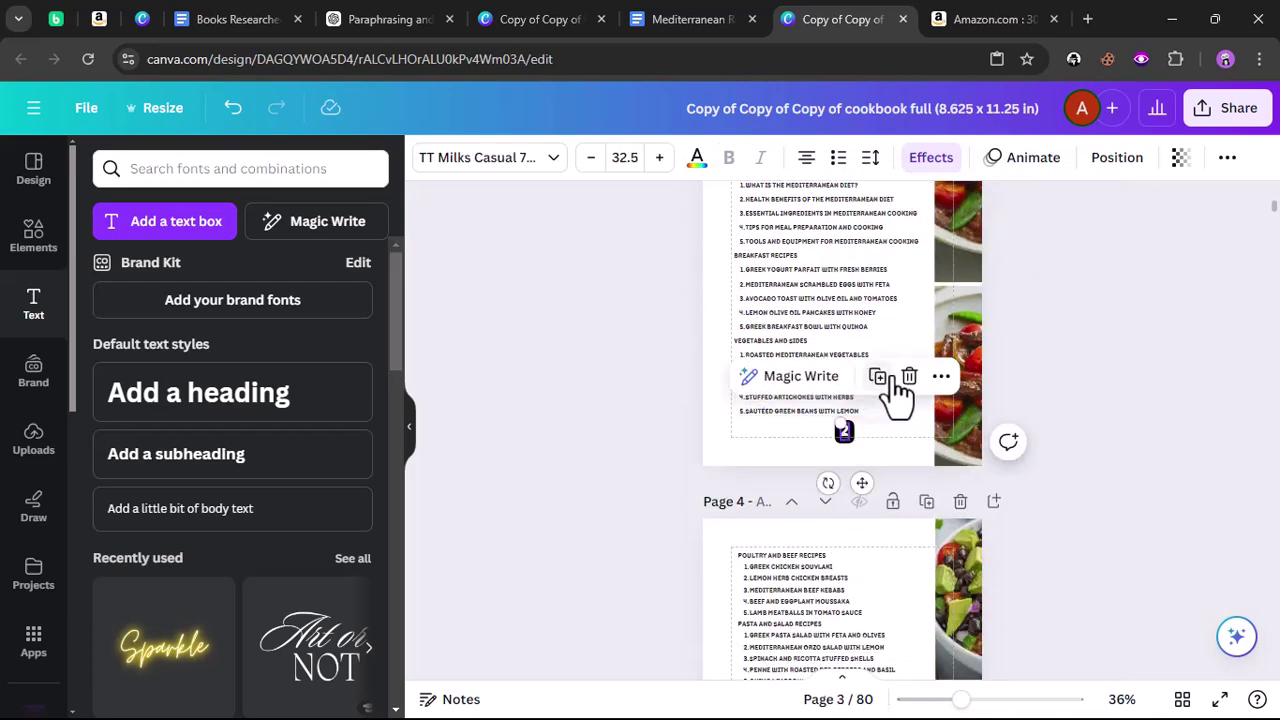
left_click(907, 377)
right_click(845, 418)
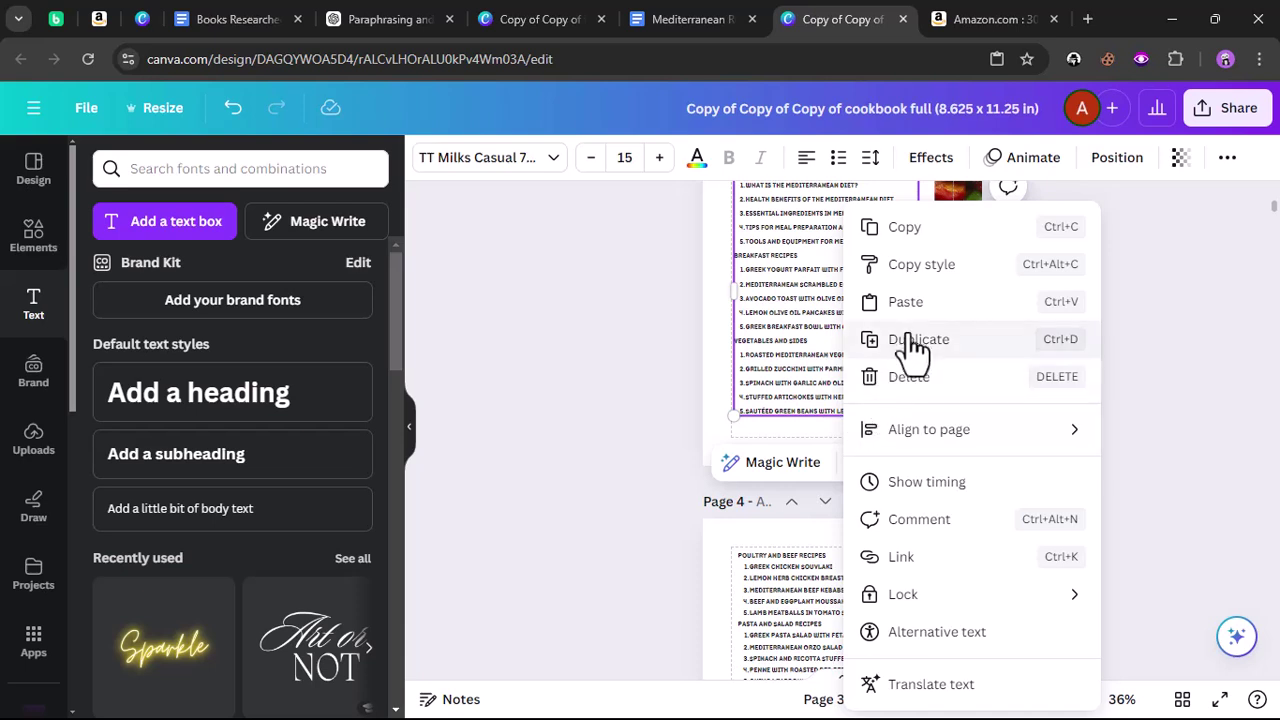
left_click(906, 305)
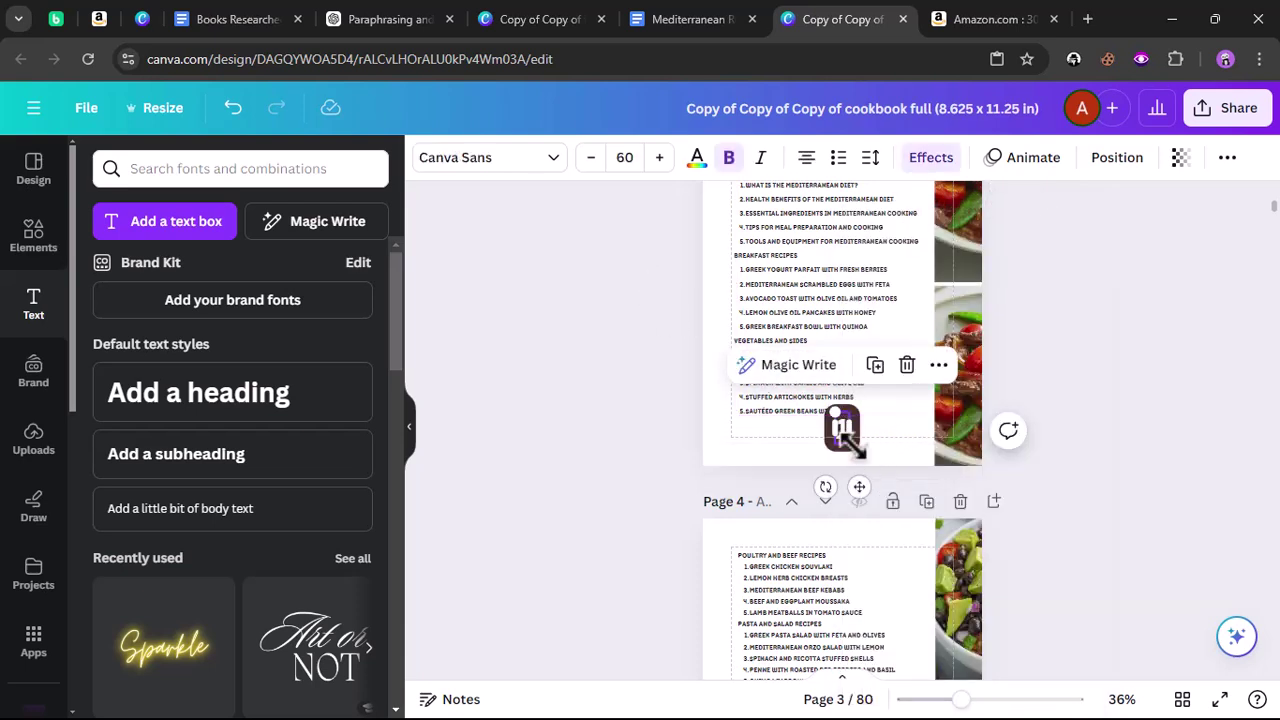
- Try font sizes 21, 28, 48 and 42 on the pasted page number on page 3
left_click(626, 157)
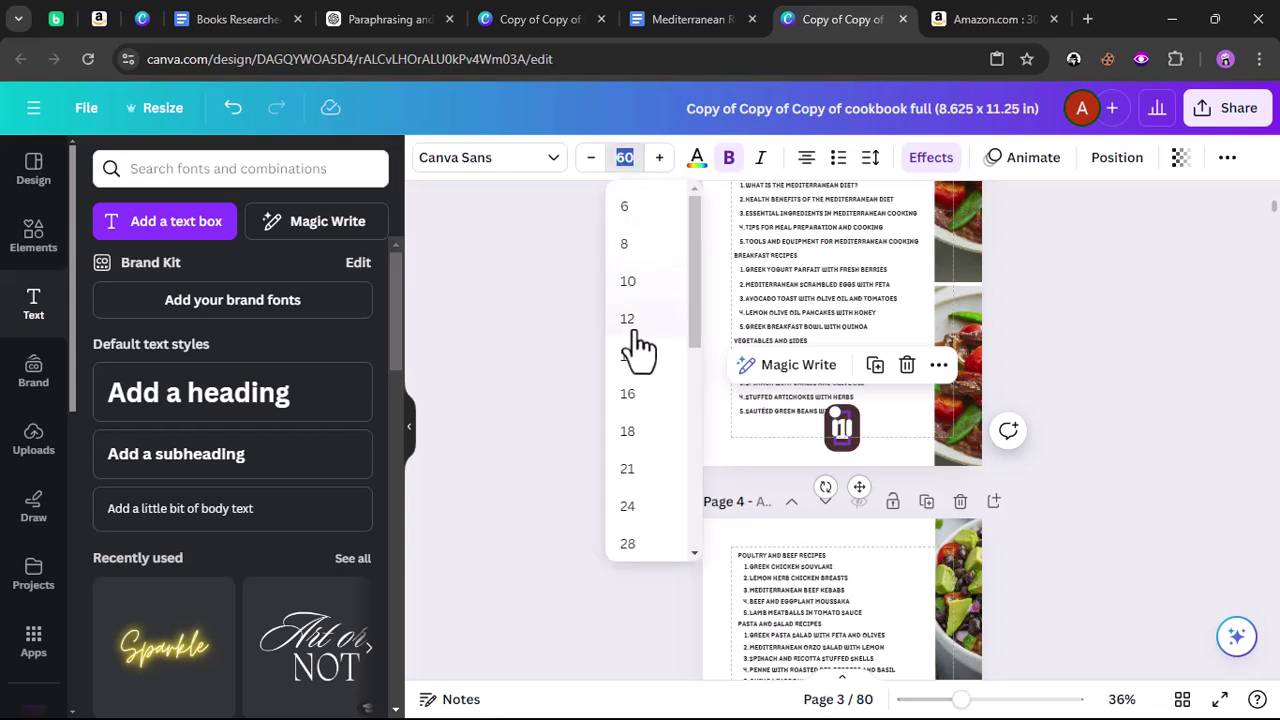
left_click(640, 469)
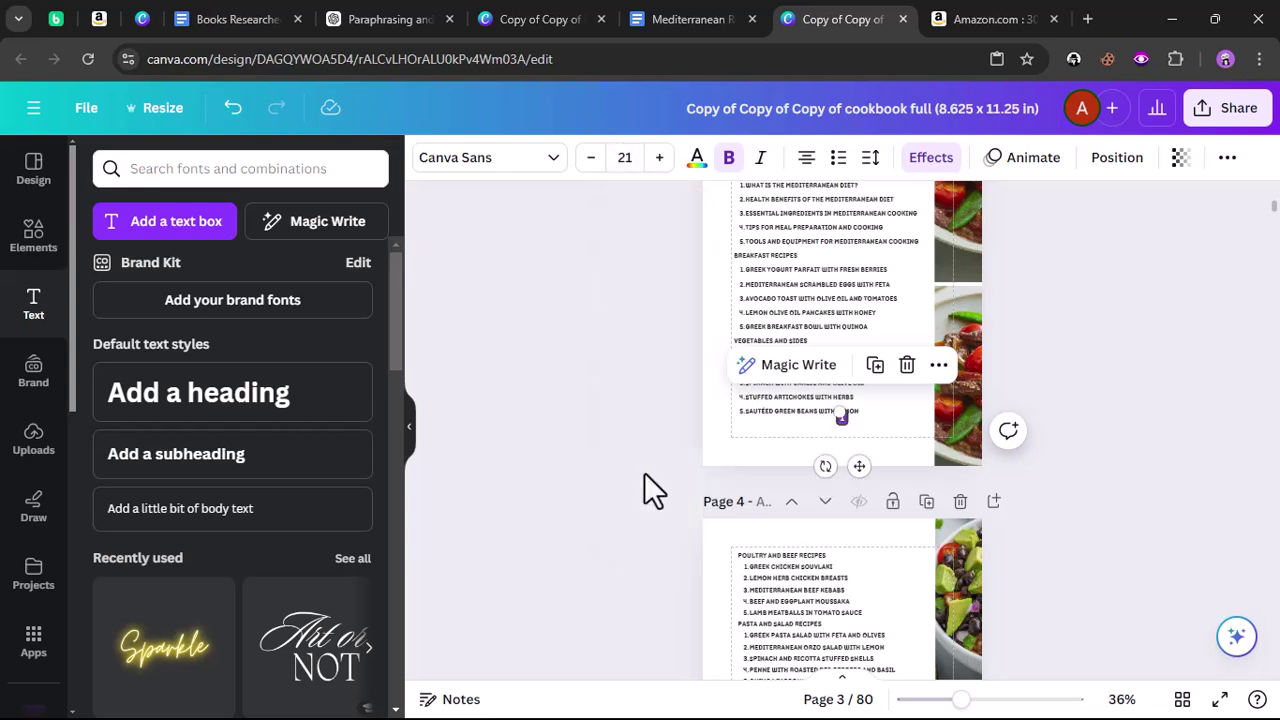
left_click(626, 157)
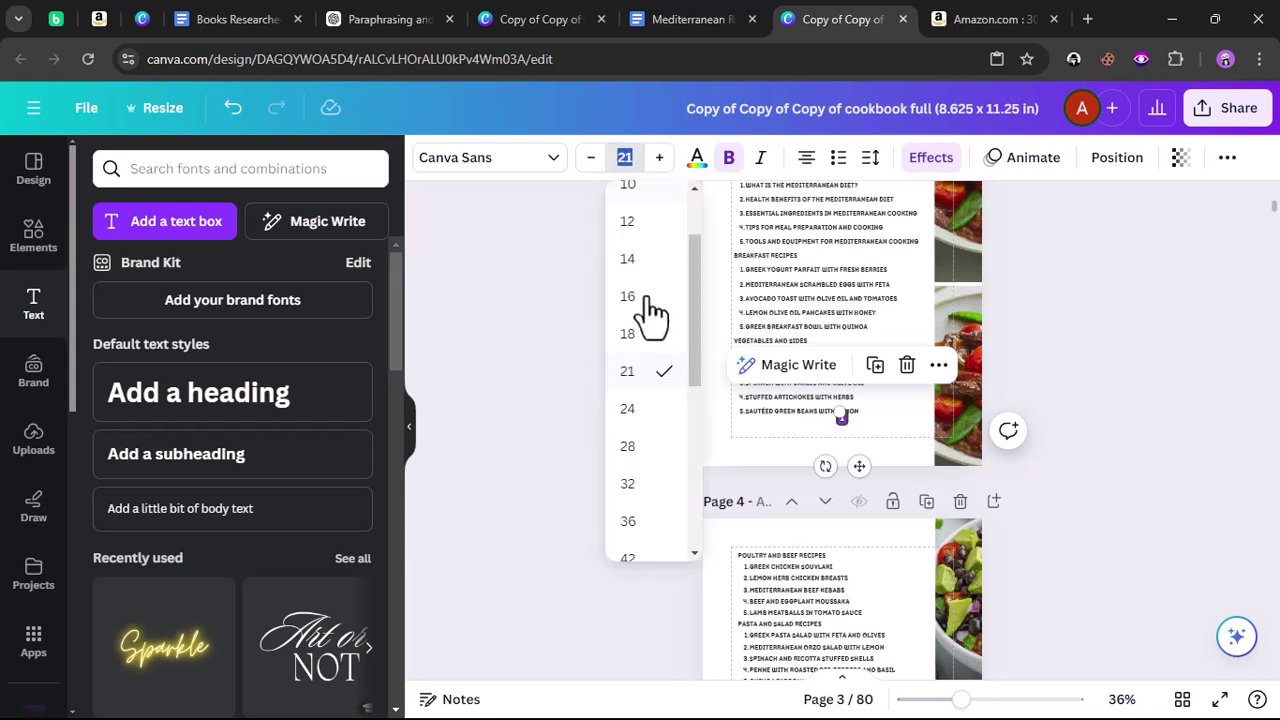
left_click(628, 447)
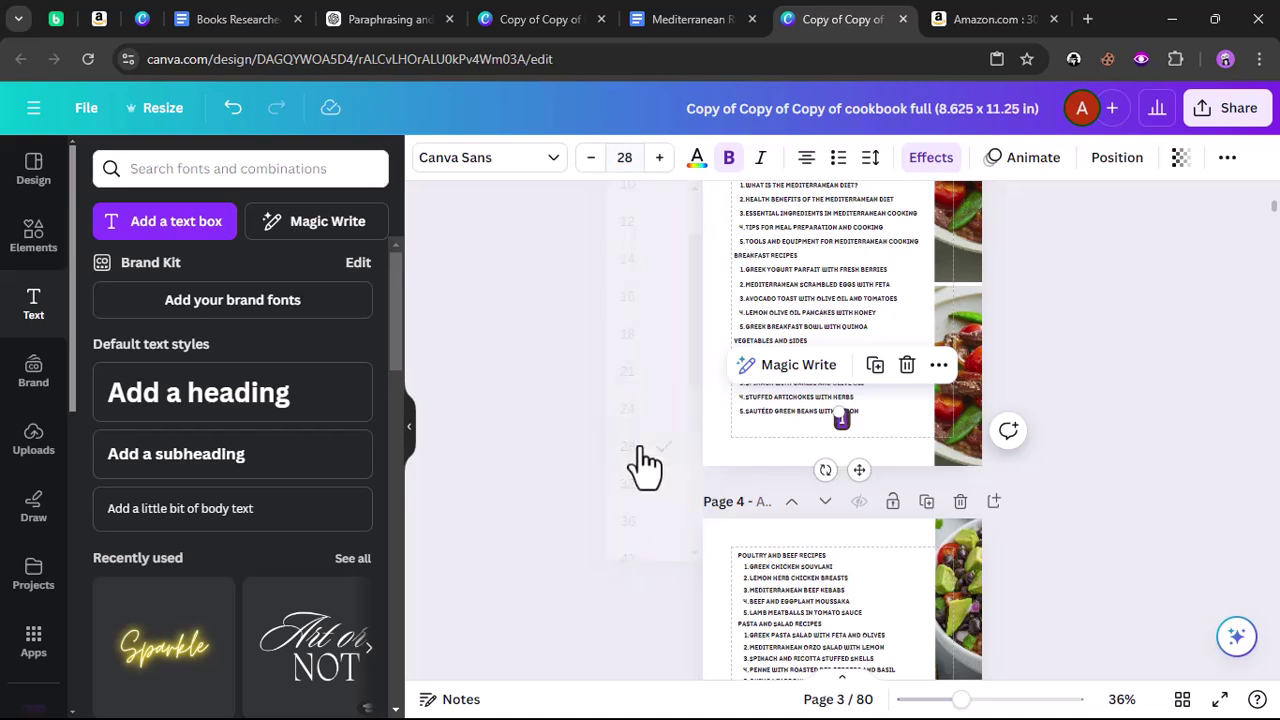
left_click(626, 160)
left_click(629, 521)
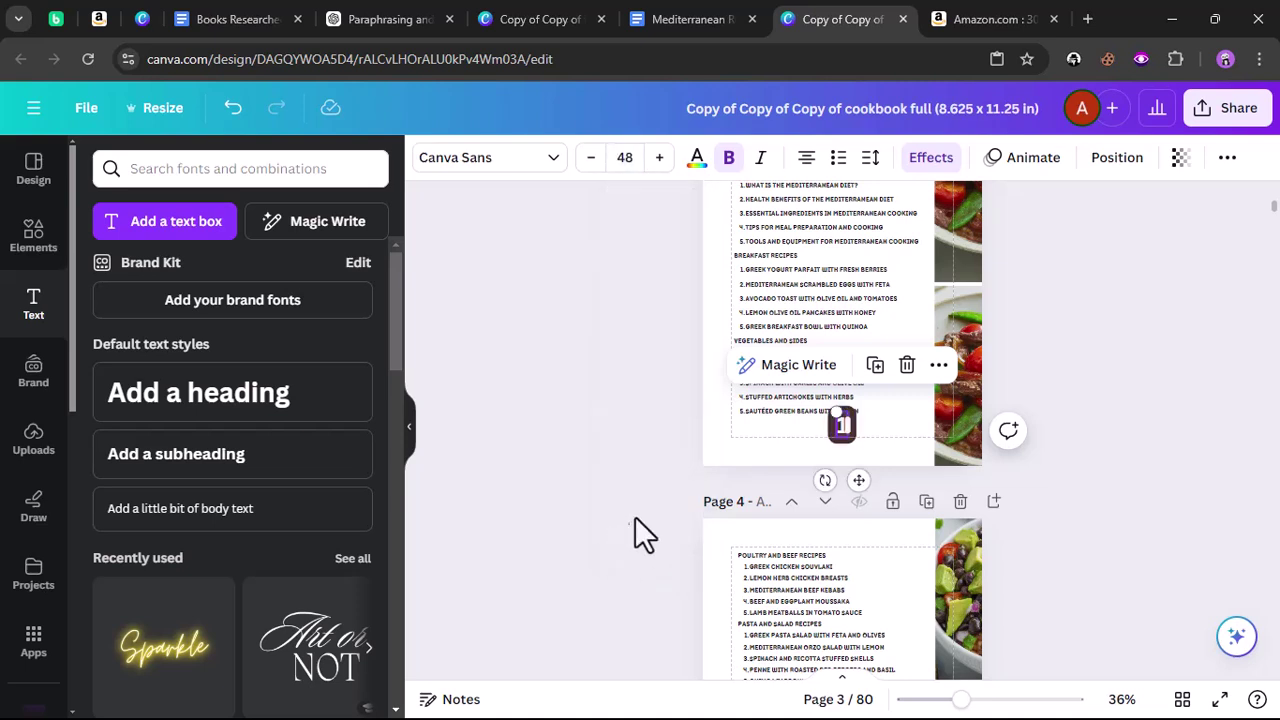
left_click(659, 348)
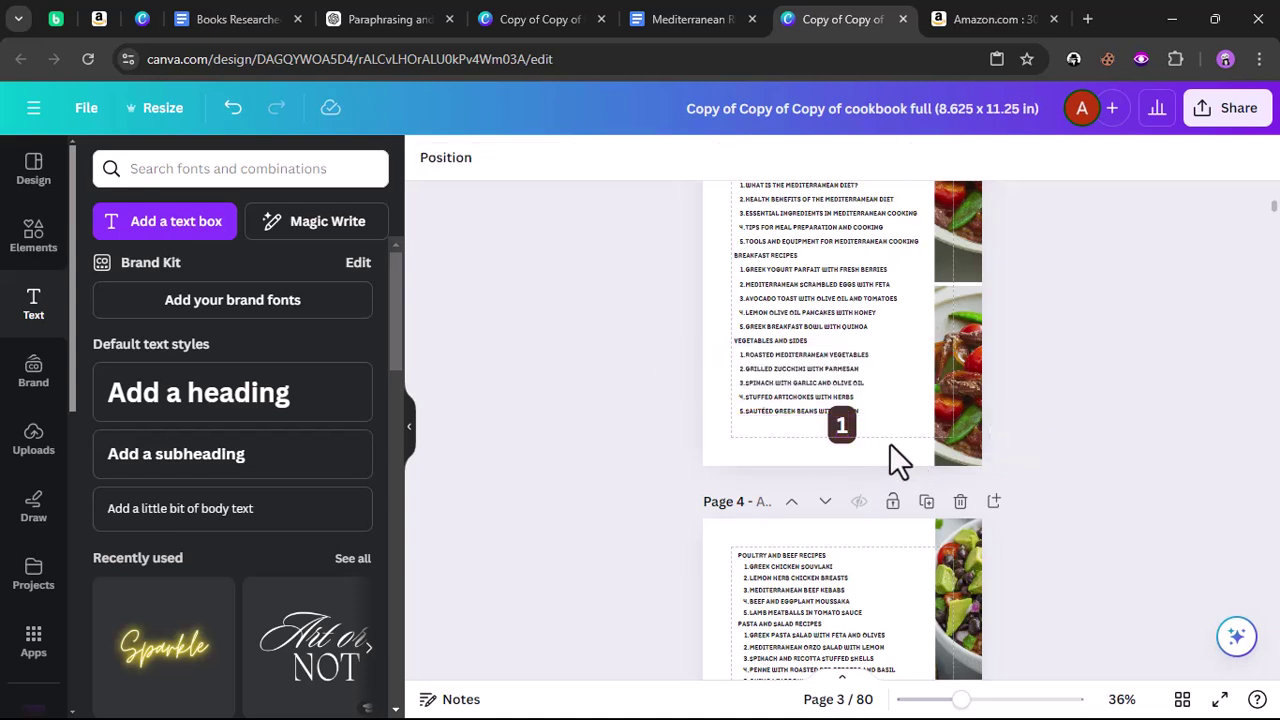
left_click(846, 424)
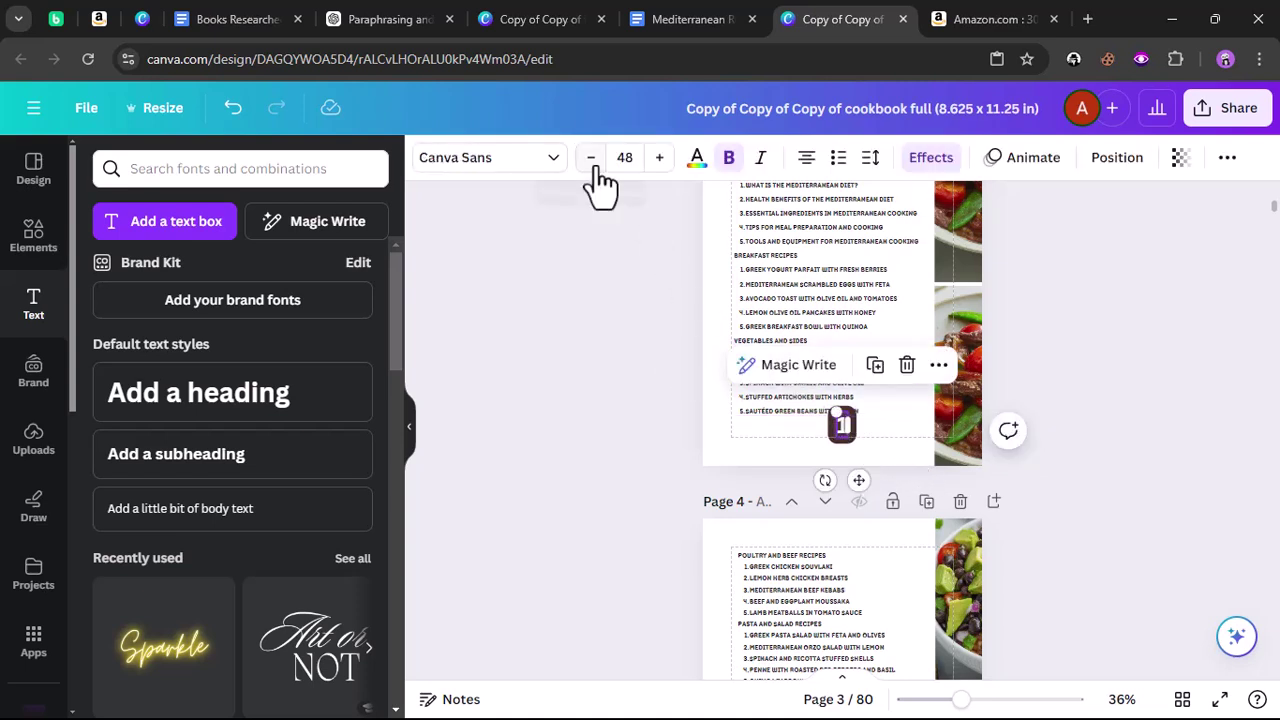
left_click(624, 157)
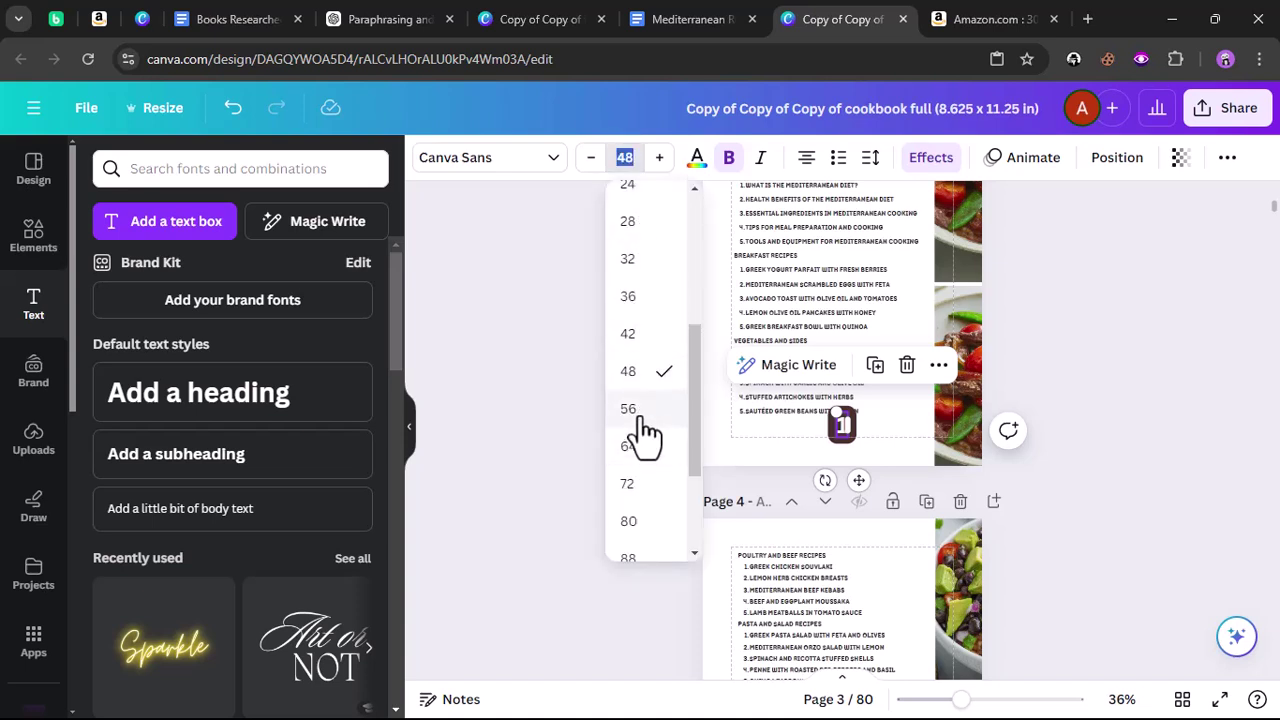
left_click(640, 340)
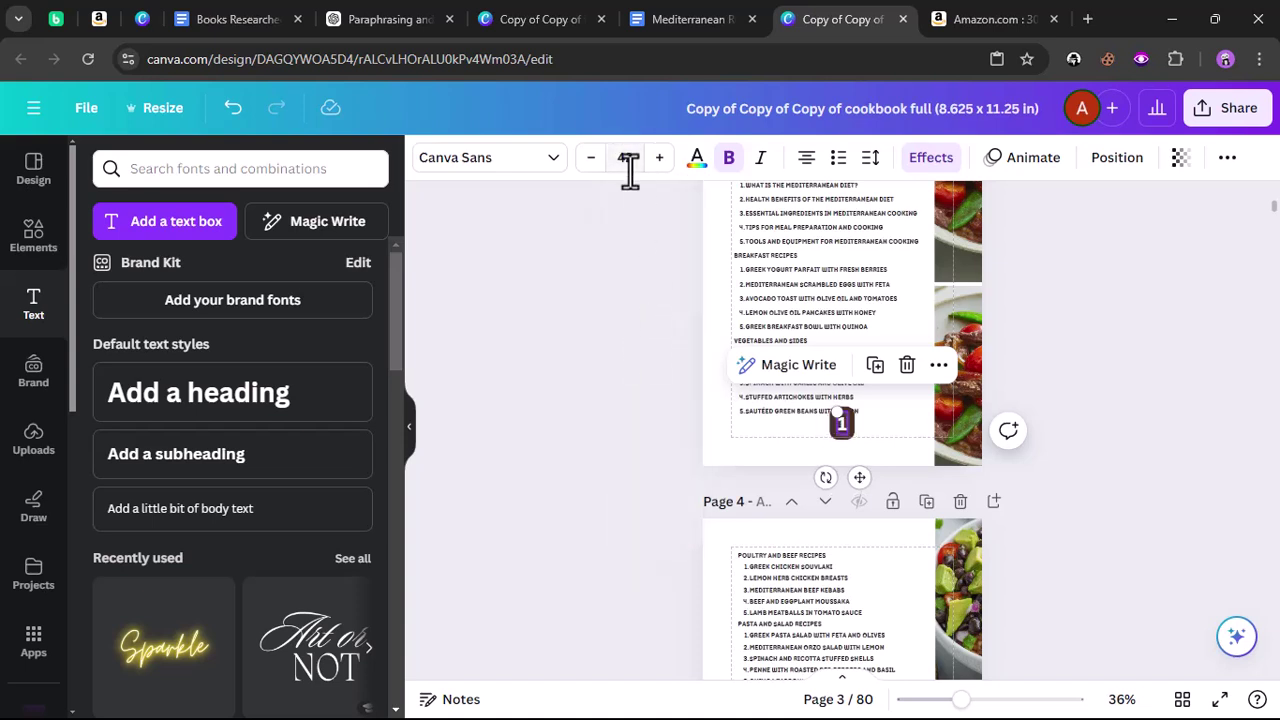
- Set the page 3 number's font size to 36 and move it slightly down, clear of the last contents entry
left_click(627, 158)
left_click(645, 336)
left_click_drag(856, 466, 853, 478)
left_click_drag(855, 475, 849, 474)
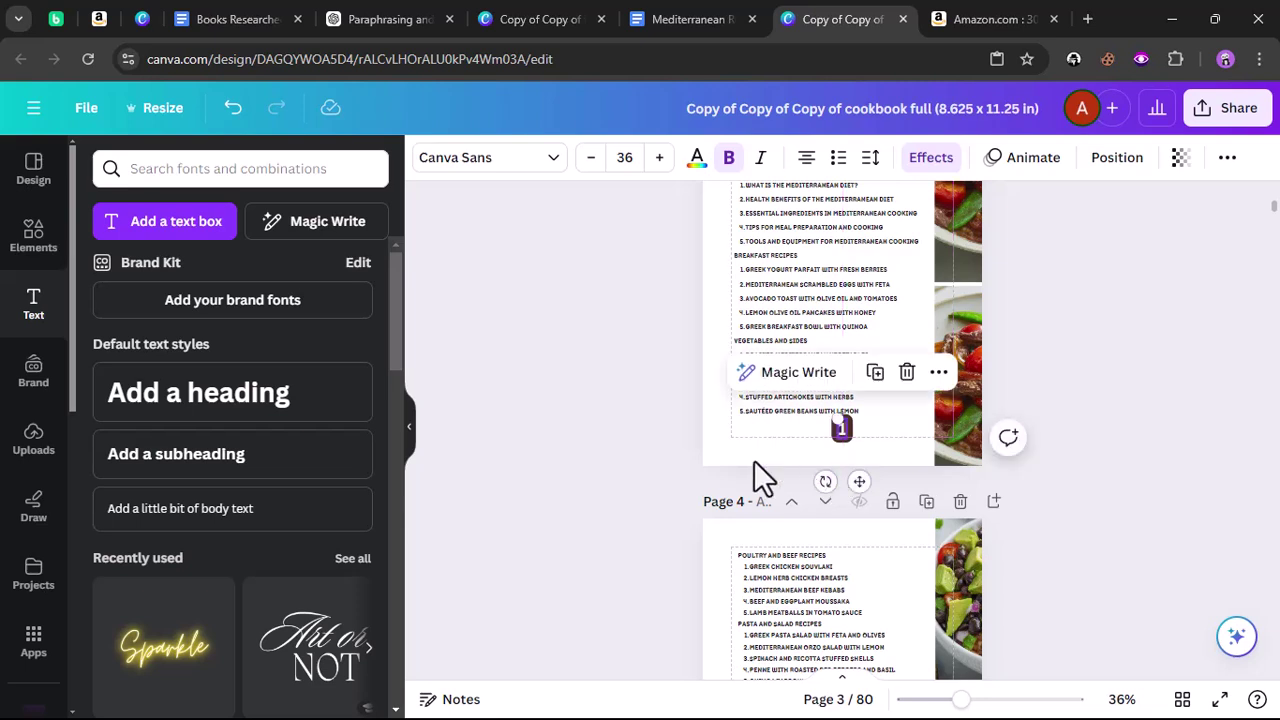